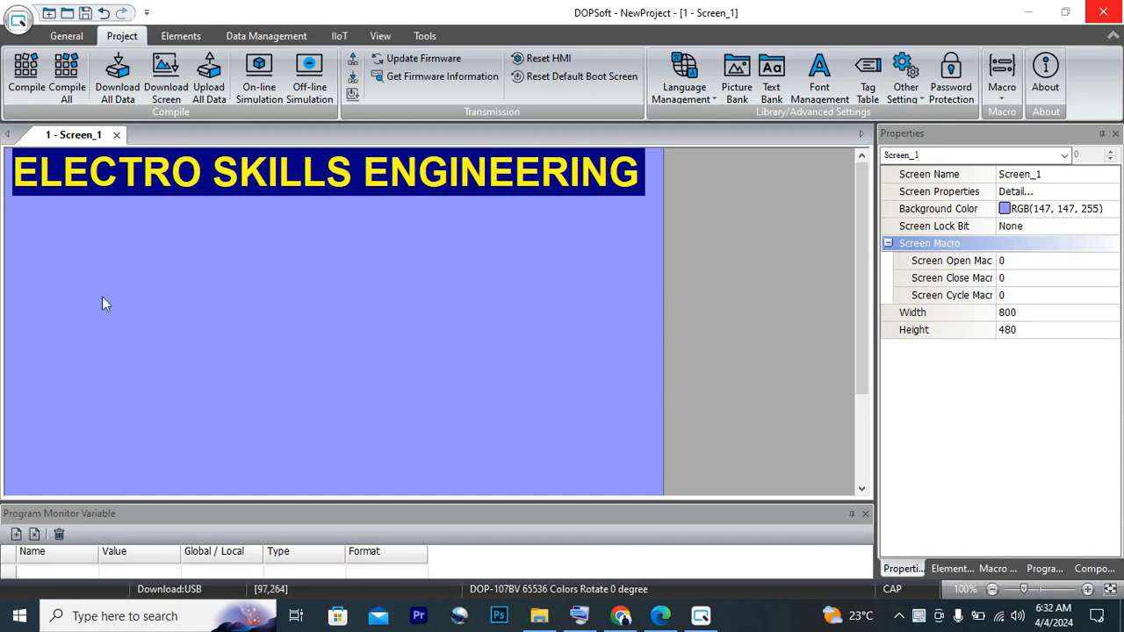
# Add a Multistate button about 161 by 154 in size below the title banner on Screen_1
pyautogui.rightClick(158, 248)
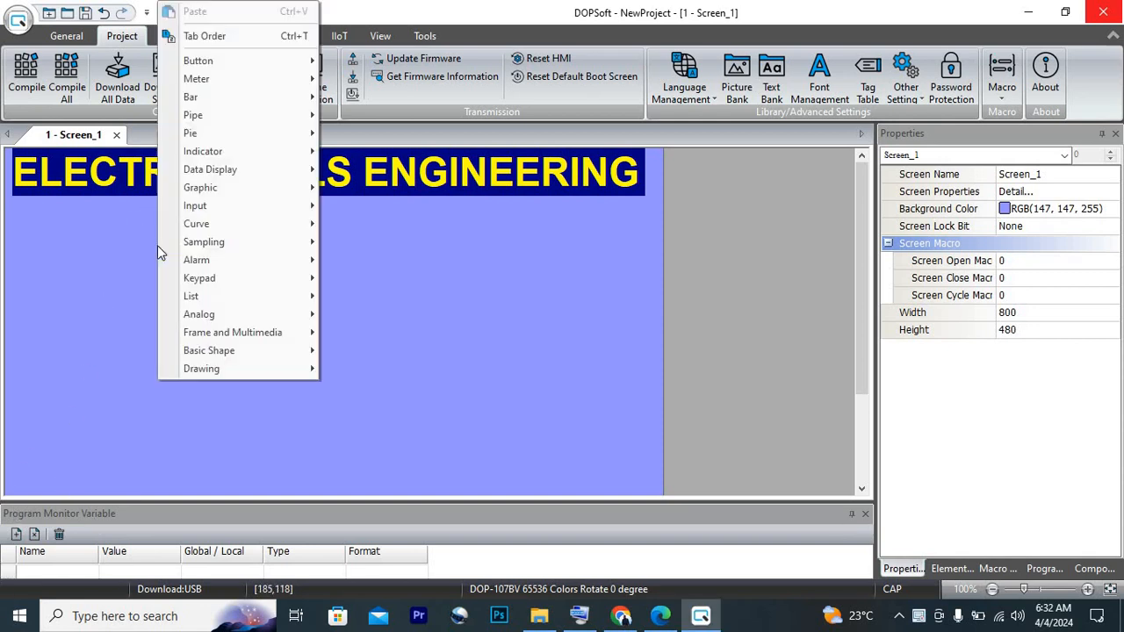
pyautogui.moveTo(249, 63)
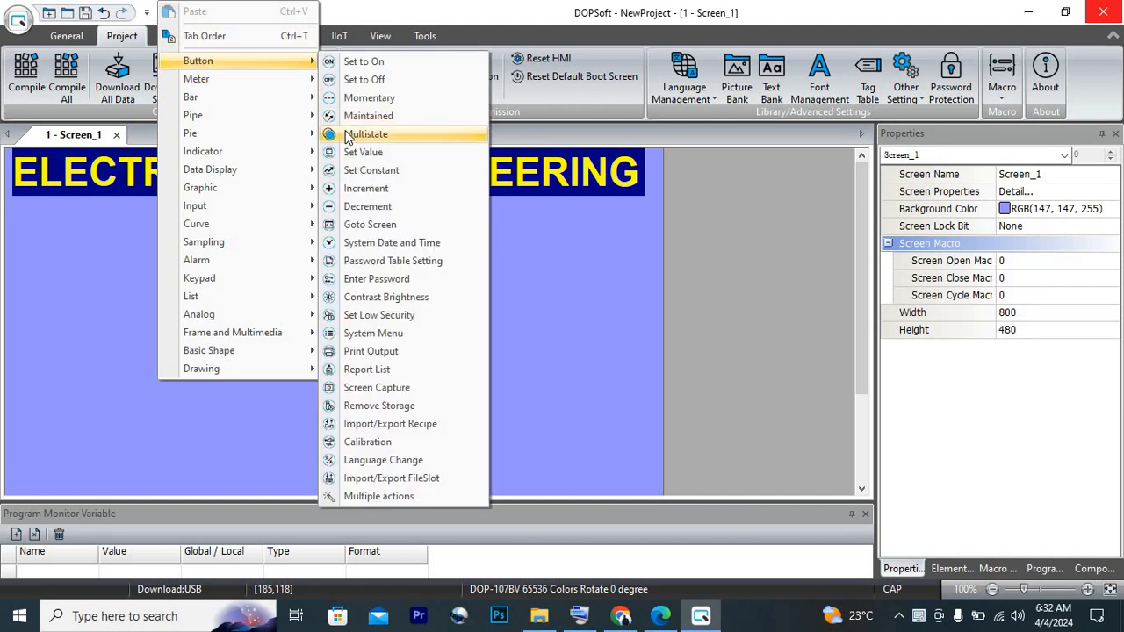
pyautogui.click(347, 137)
pyautogui.moveTo(102, 221); pyautogui.dragTo(234, 349)
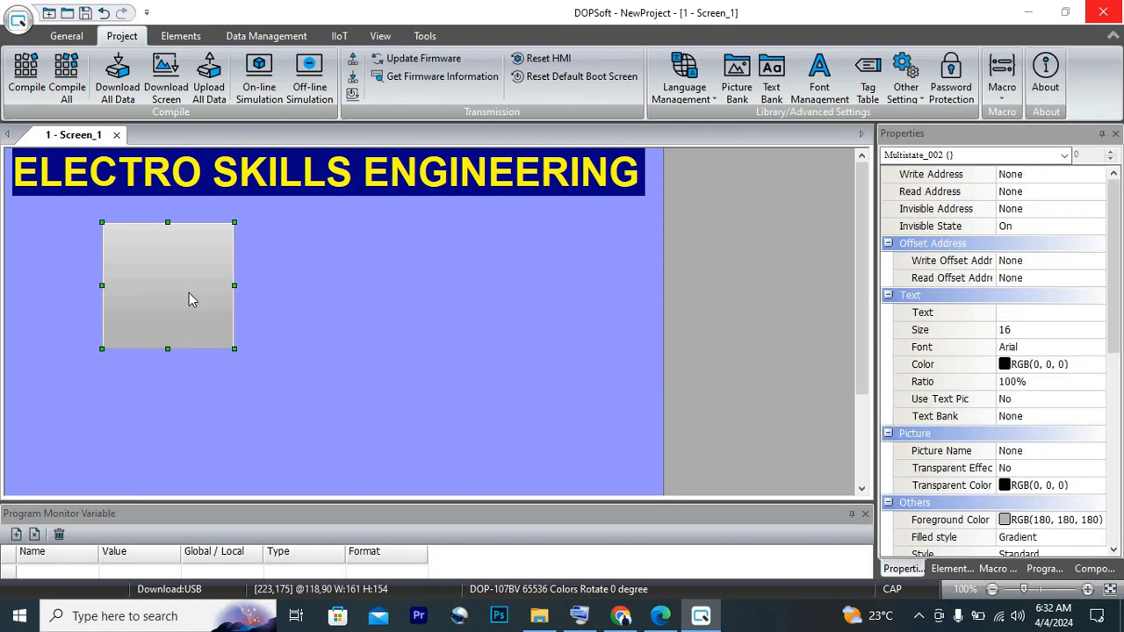
# Set the Multistate button's write address to device D0 on Link1 and its state count to 10
pyautogui.doubleClick(191, 299)
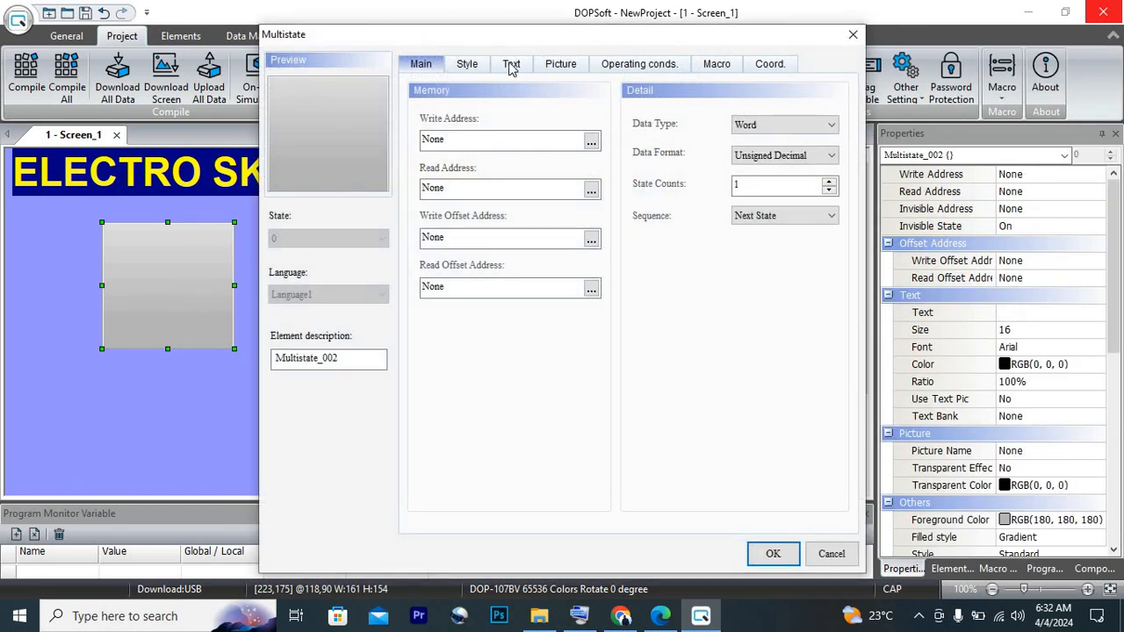
pyautogui.click(591, 143)
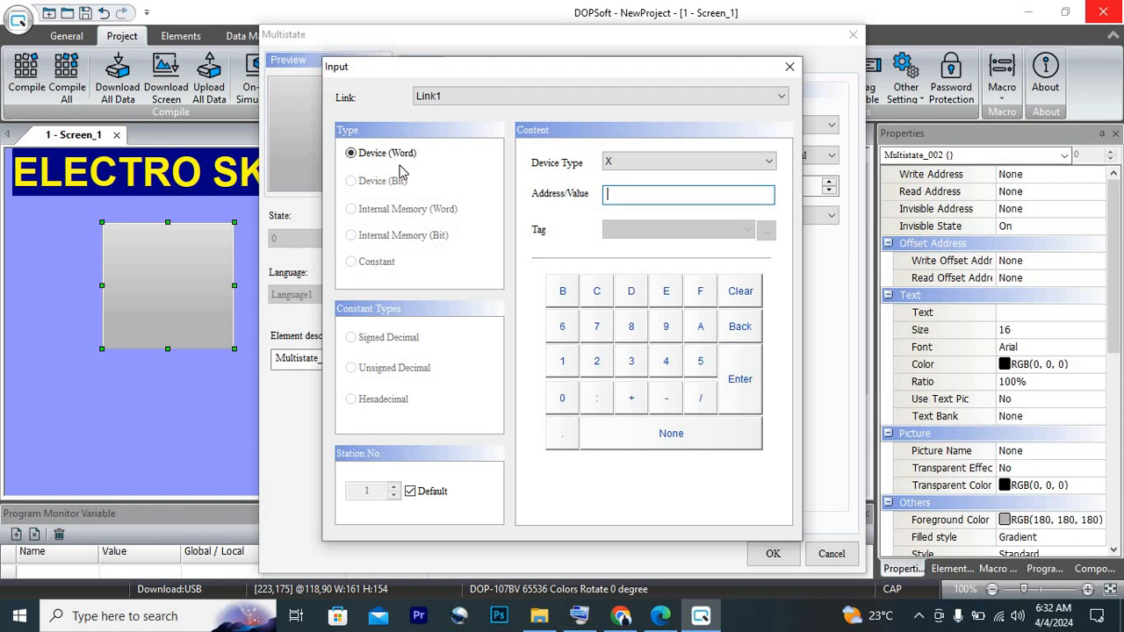
pyautogui.click(700, 167)
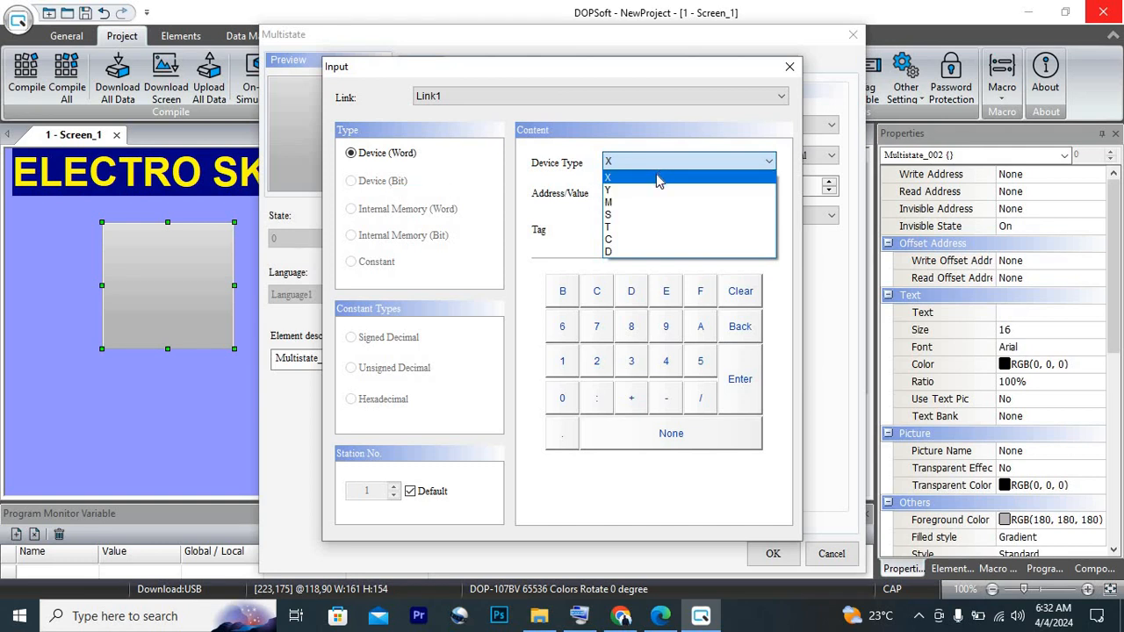
pyautogui.click(619, 252)
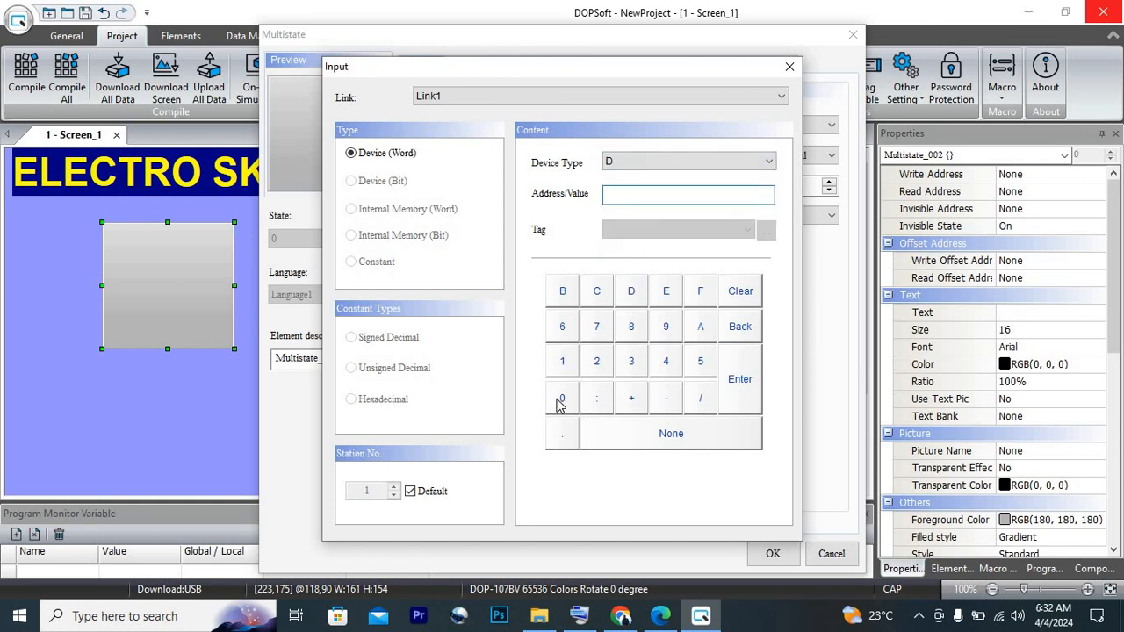
pyautogui.click(736, 381)
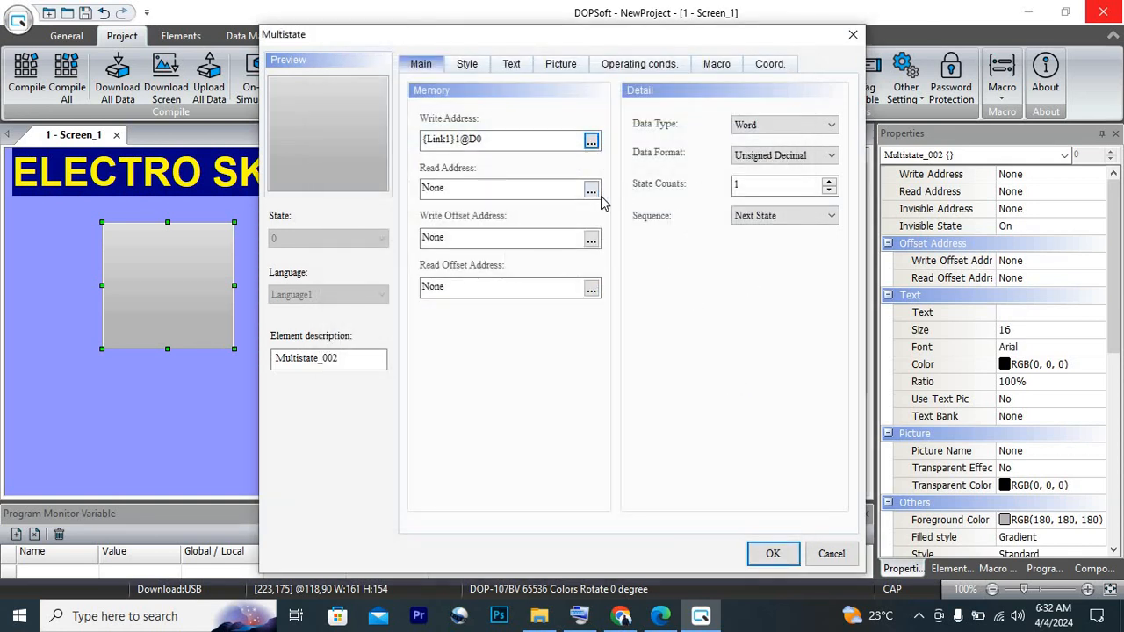
pyautogui.click(829, 186)
pyautogui.click(829, 186)
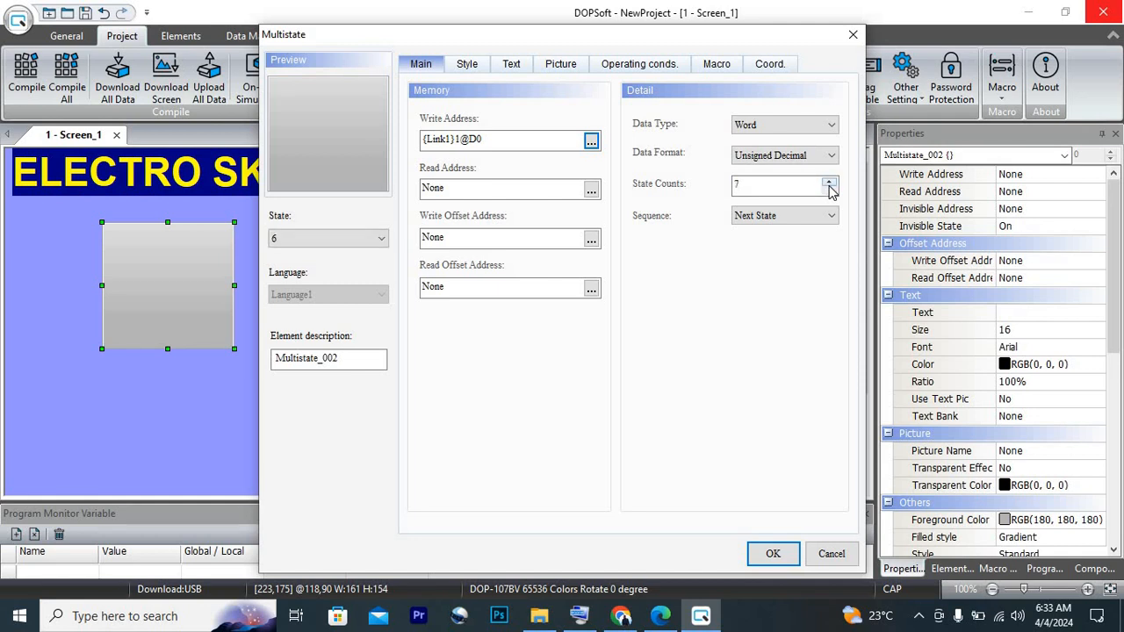
pyautogui.click(829, 186)
# Switch the button's state sequence to Previous State and return it to Next State
pyautogui.click(782, 216)
pyautogui.click(771, 246)
pyautogui.click(773, 216)
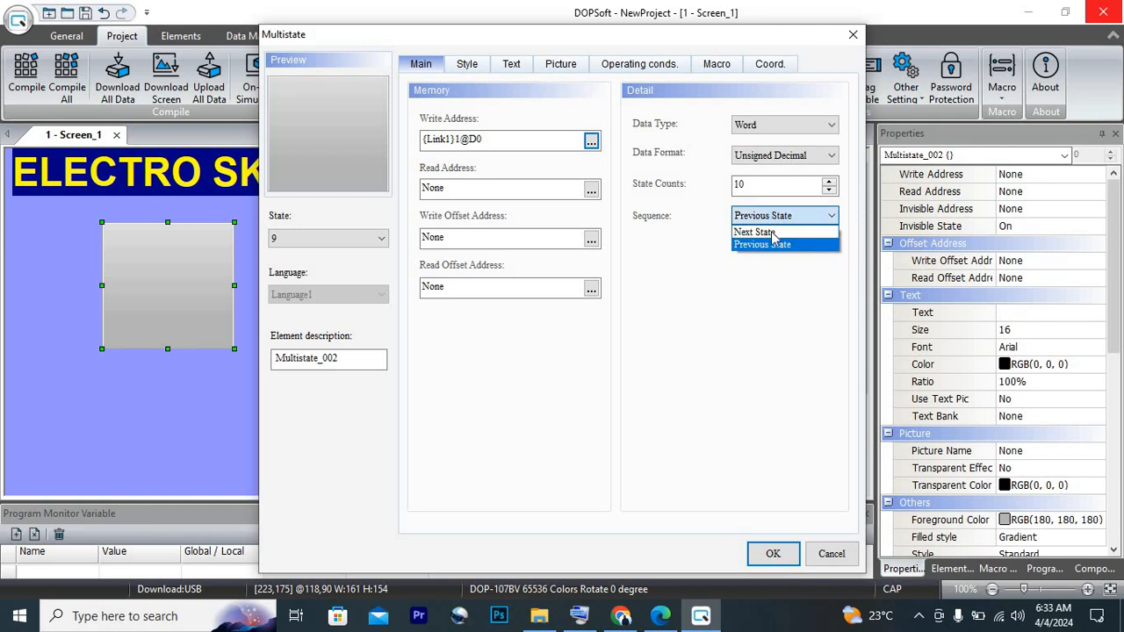
pyautogui.click(752, 229)
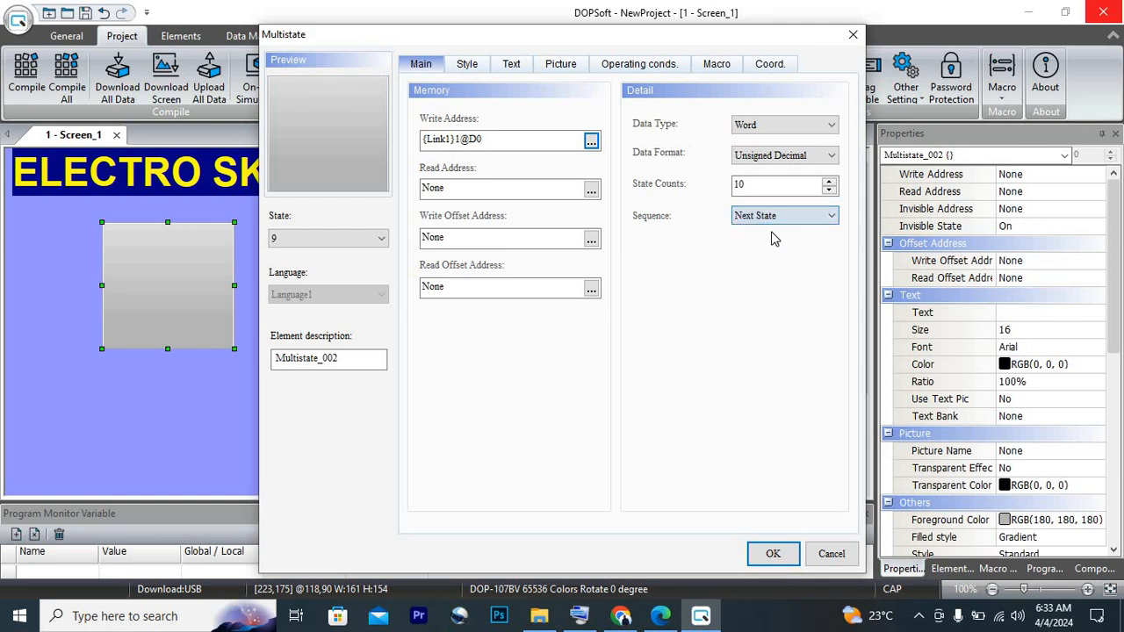
# Keep the Word data type, try the Signed Decimal data format and return it to Unsigned Decimal
pyautogui.click(778, 126)
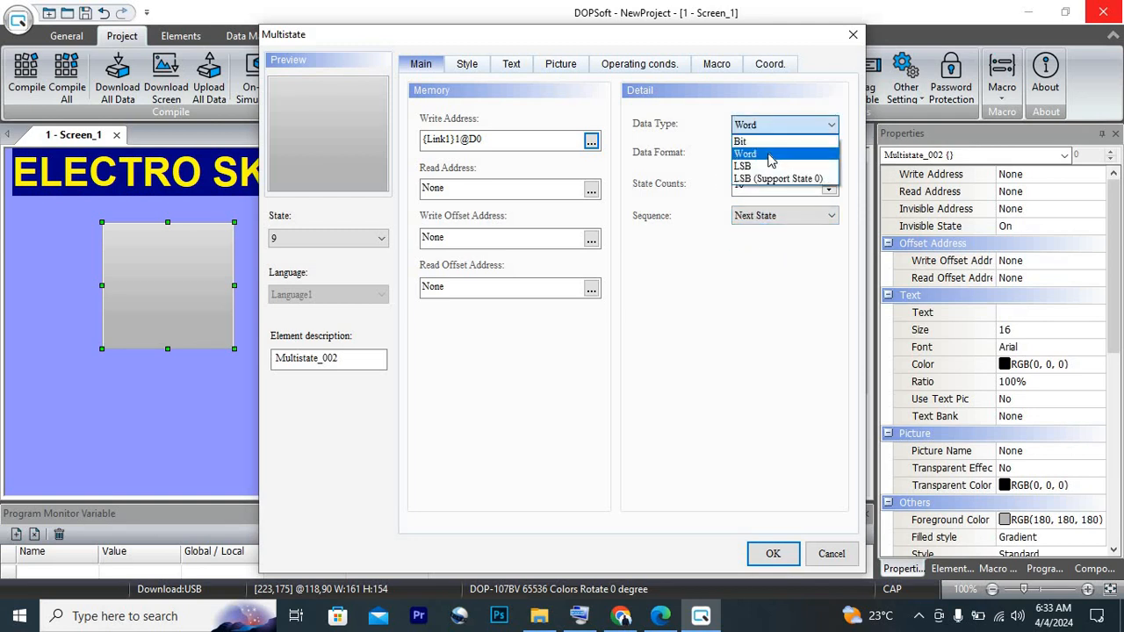
pyautogui.click(772, 154)
pyautogui.click(782, 155)
pyautogui.click(760, 186)
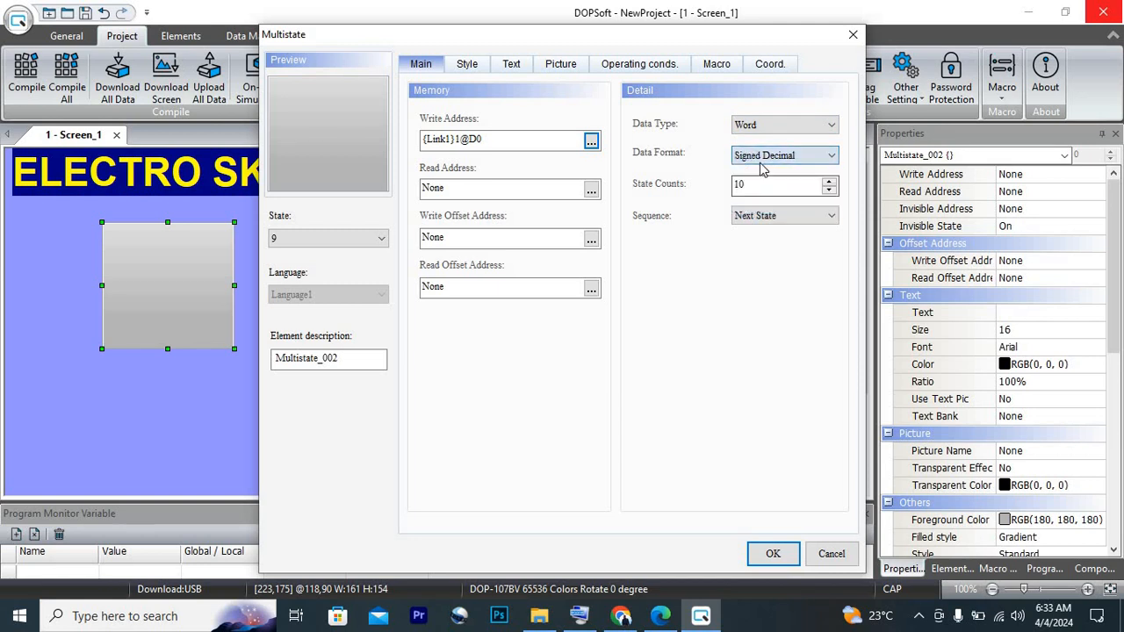
pyautogui.click(766, 156)
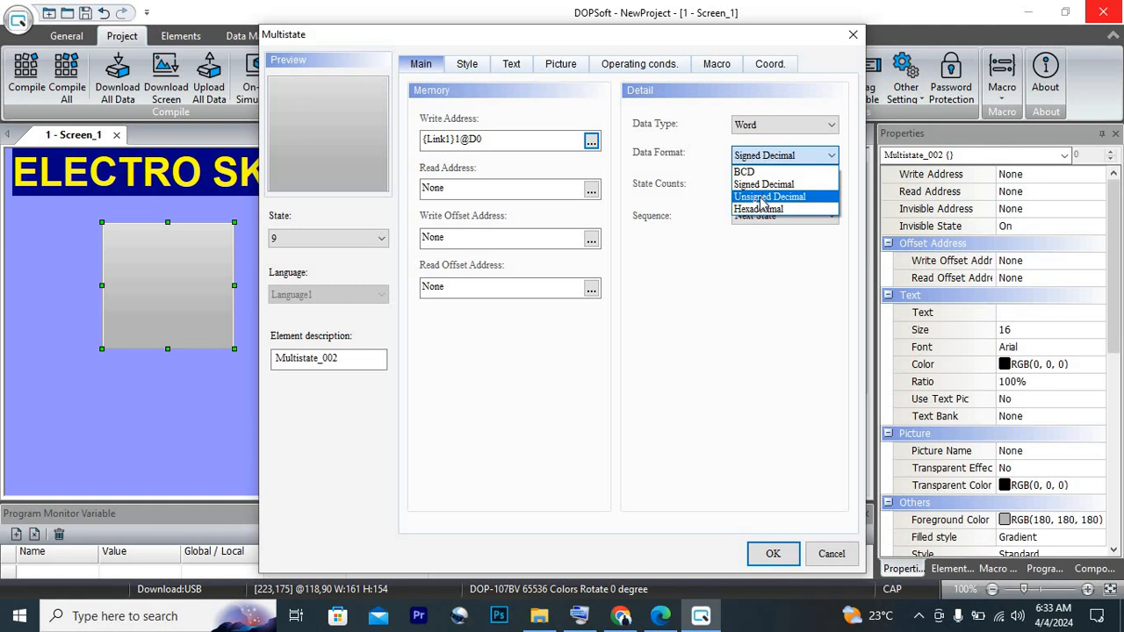
pyautogui.click(762, 197)
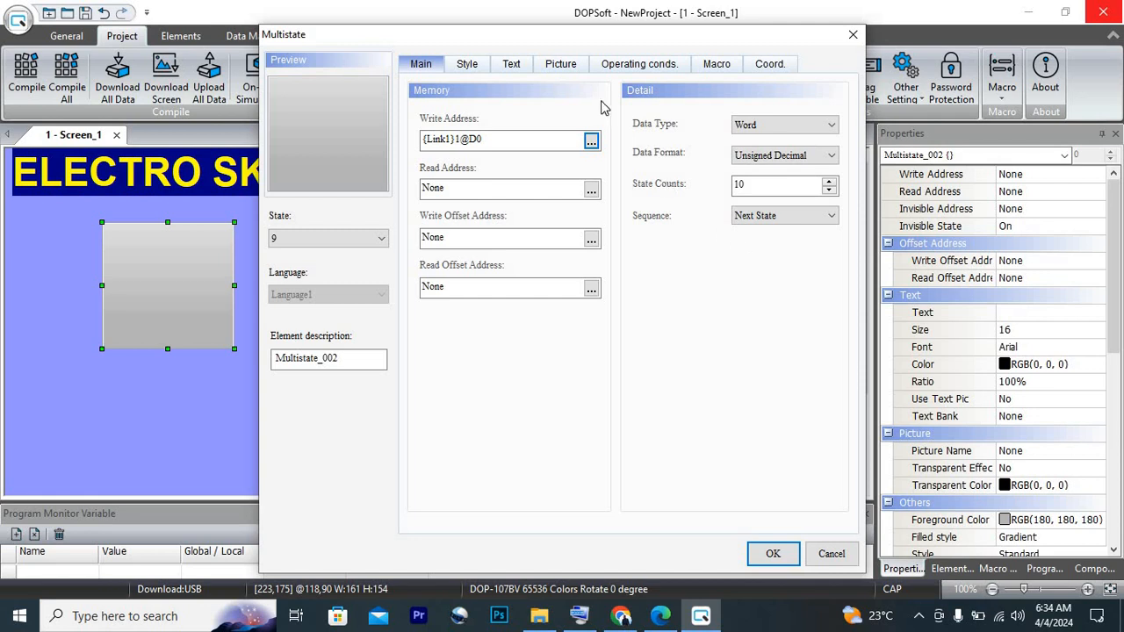
# Choose the B Series Selector Switches pictures for the button and assign picture 3 to State 0
pyautogui.click(562, 70)
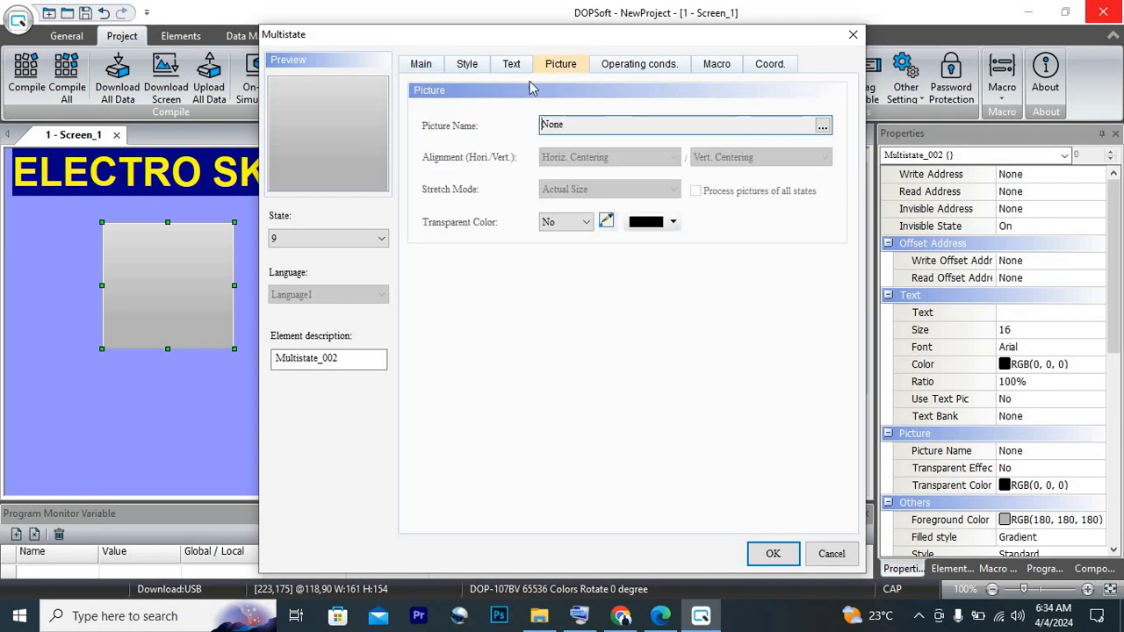
pyautogui.click(822, 126)
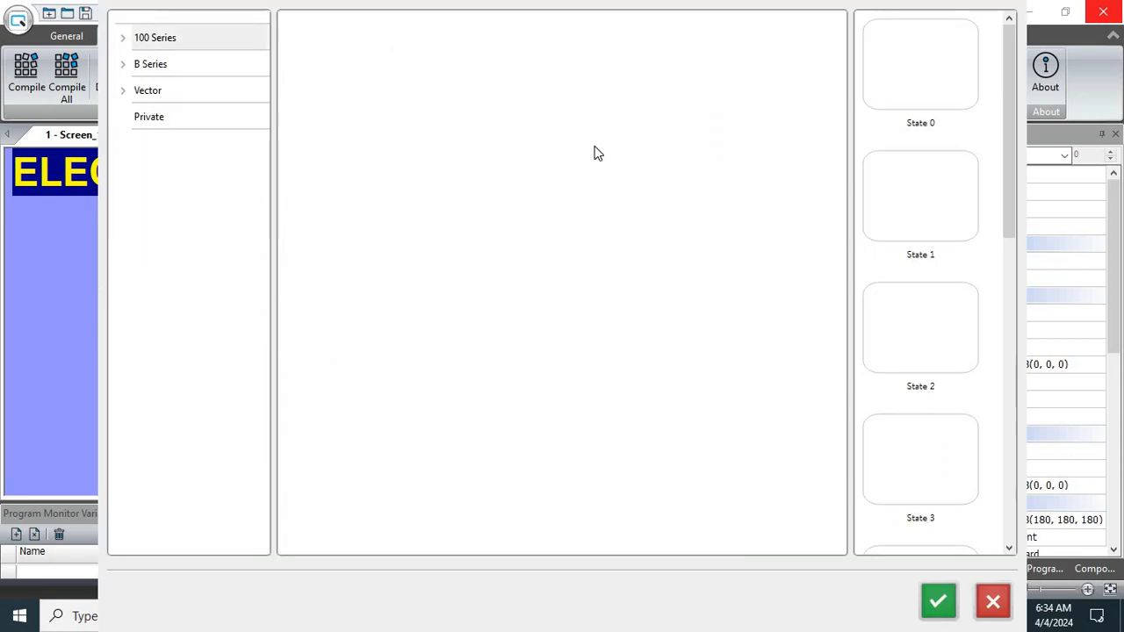
pyautogui.moveTo(1006, 150); pyautogui.dragTo(1006, 518)
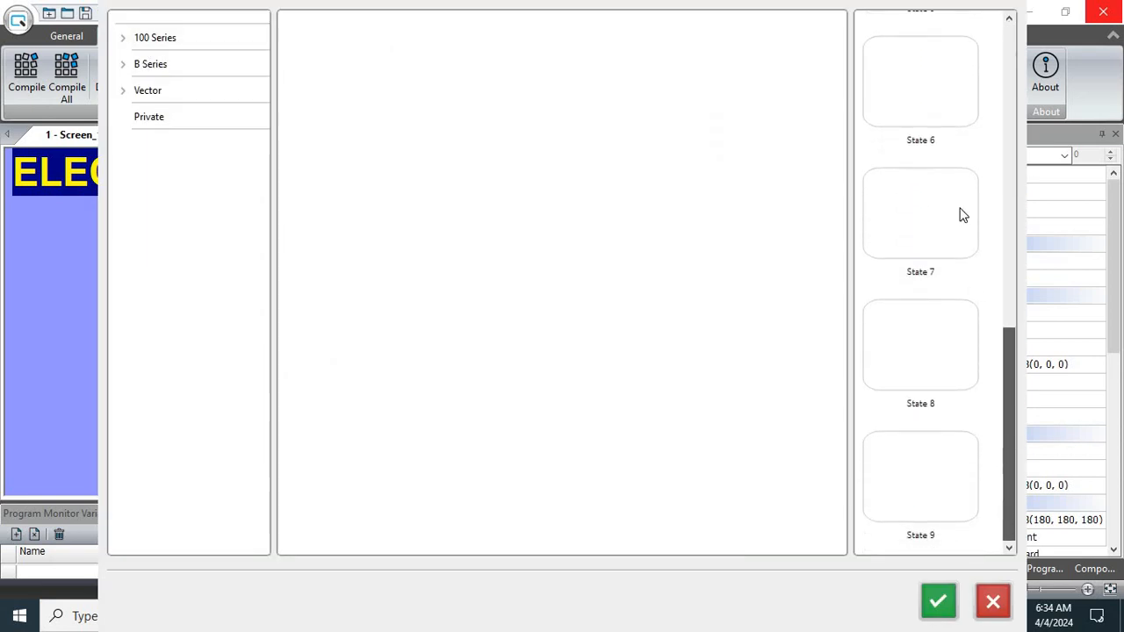
pyautogui.scroll(6, 966, 176)
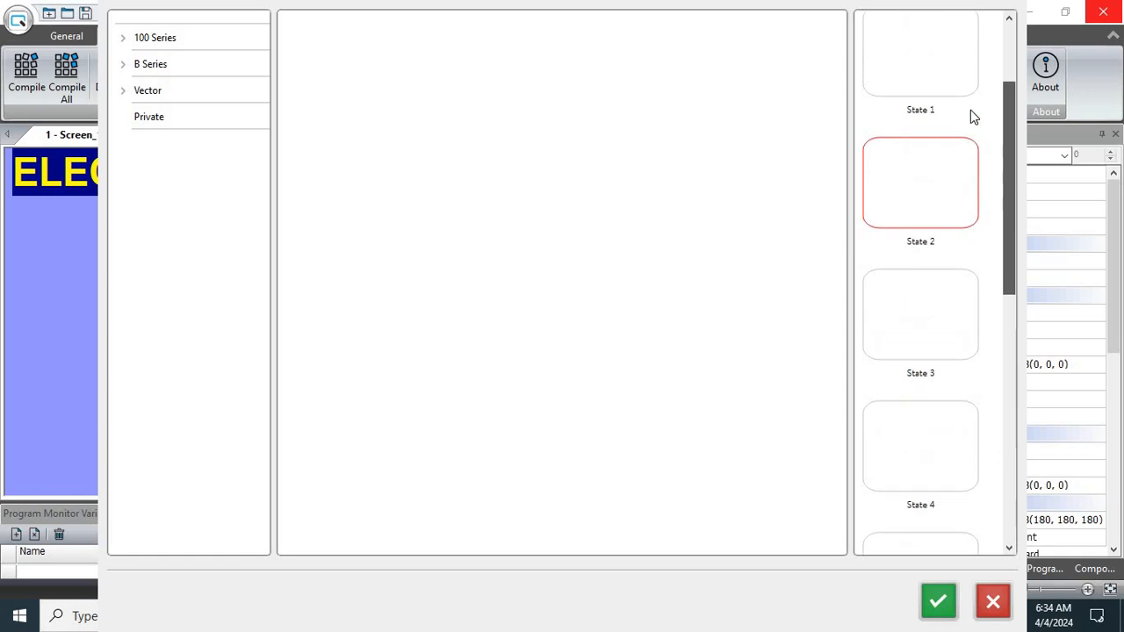
pyautogui.click(123, 64)
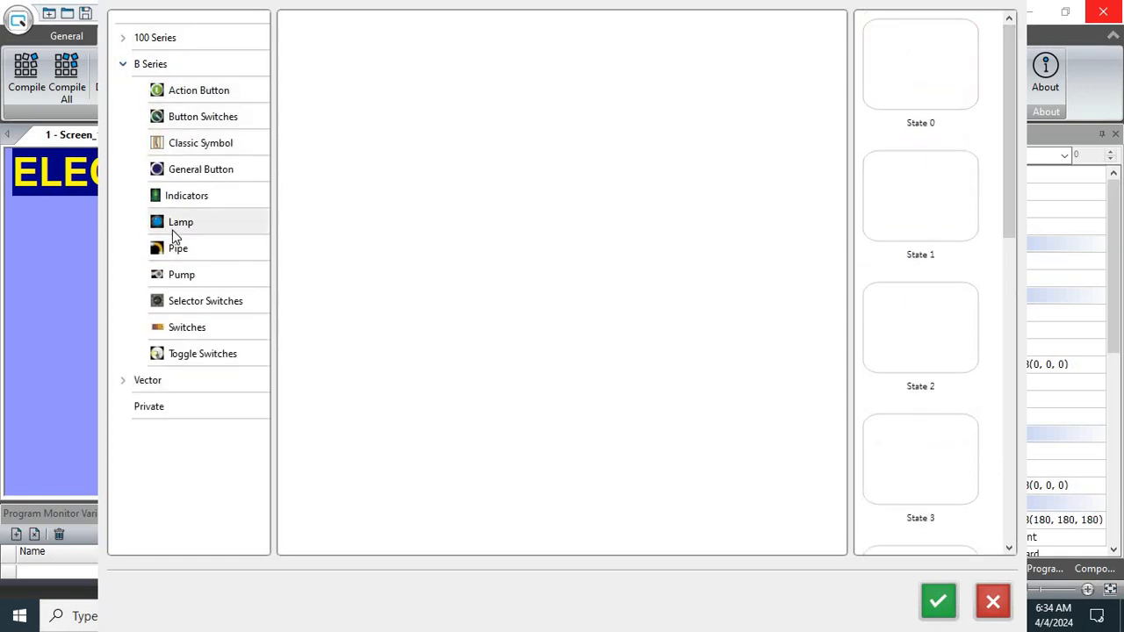
pyautogui.click(183, 306)
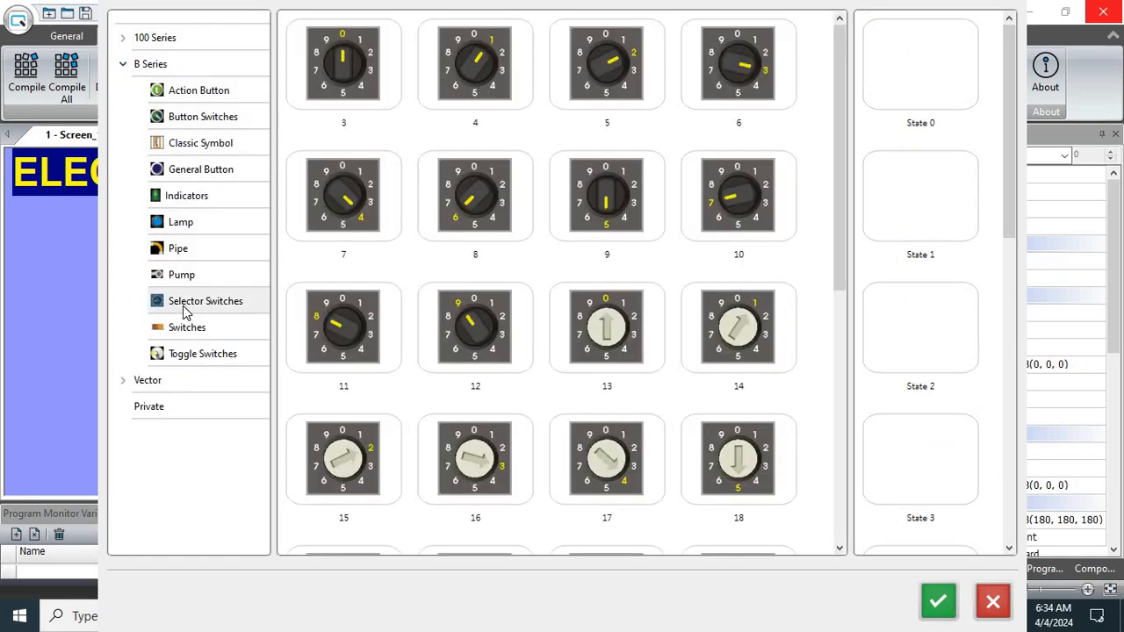
pyautogui.click(338, 92)
pyautogui.click(907, 94)
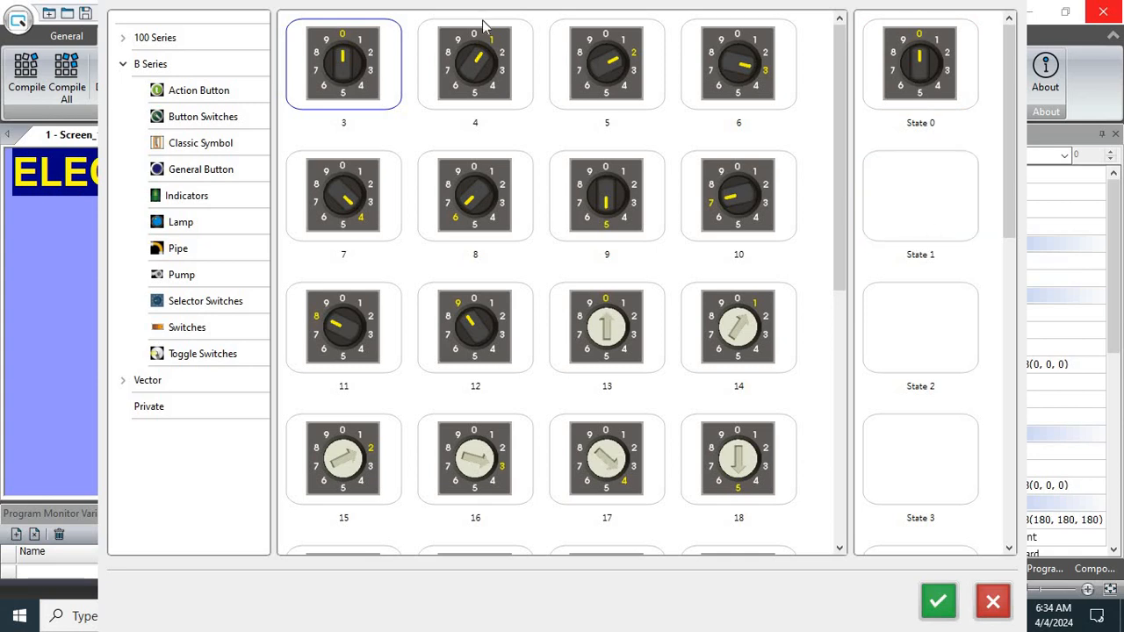
# Assign selector switch pictures 4, 5, 6 and 7 to States 1, 2, 3 and 4 respectively
pyautogui.click(484, 75)
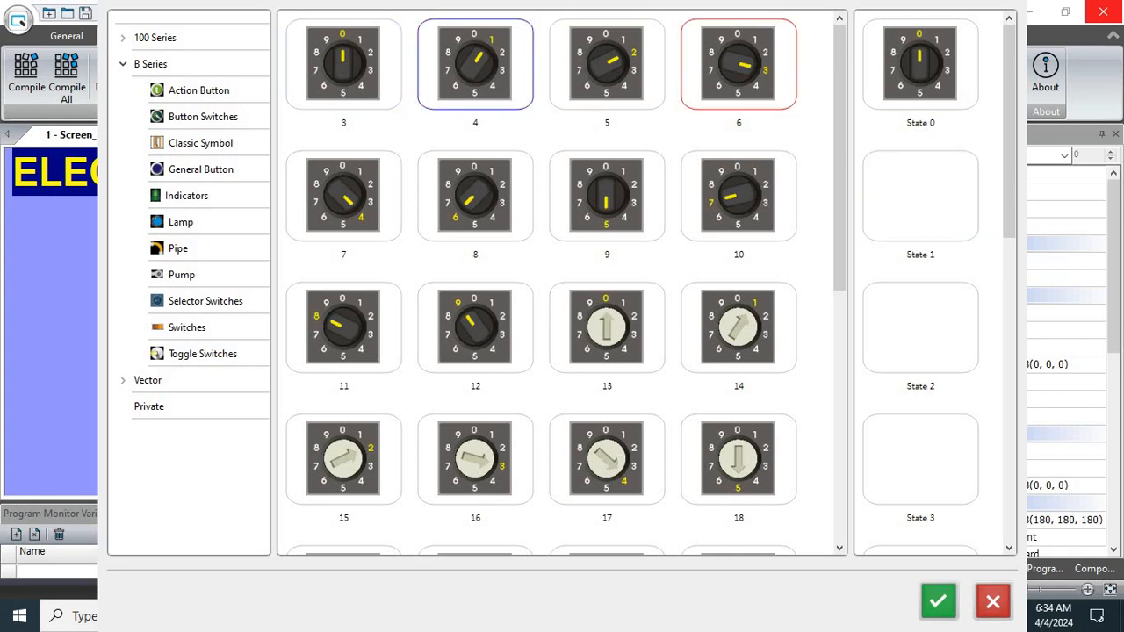
pyautogui.click(931, 211)
pyautogui.click(608, 86)
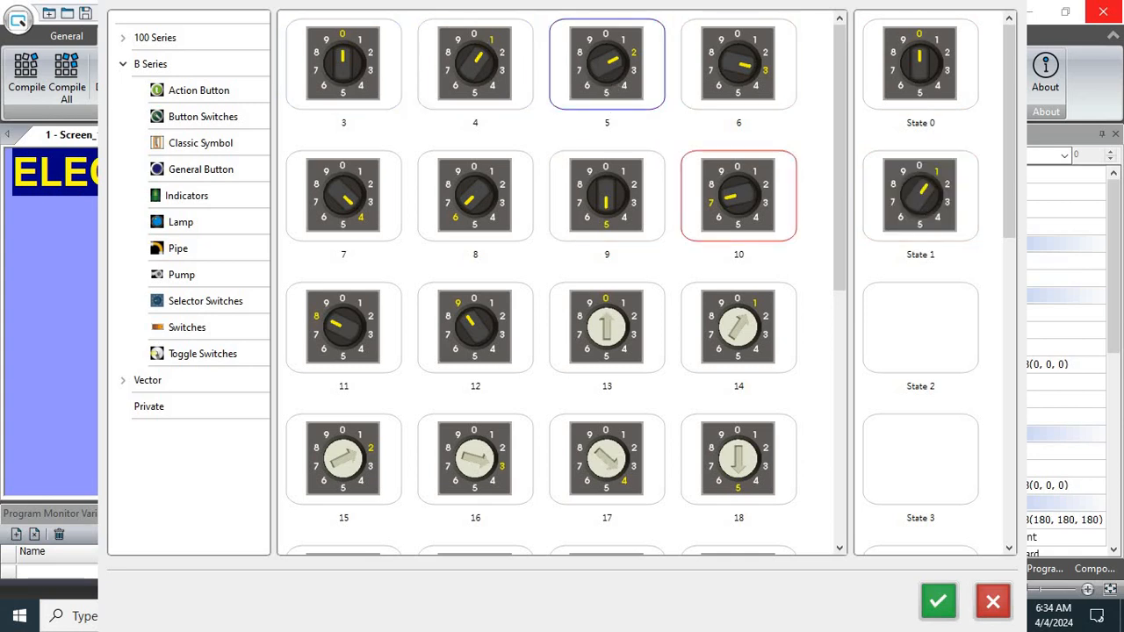
pyautogui.click(920, 327)
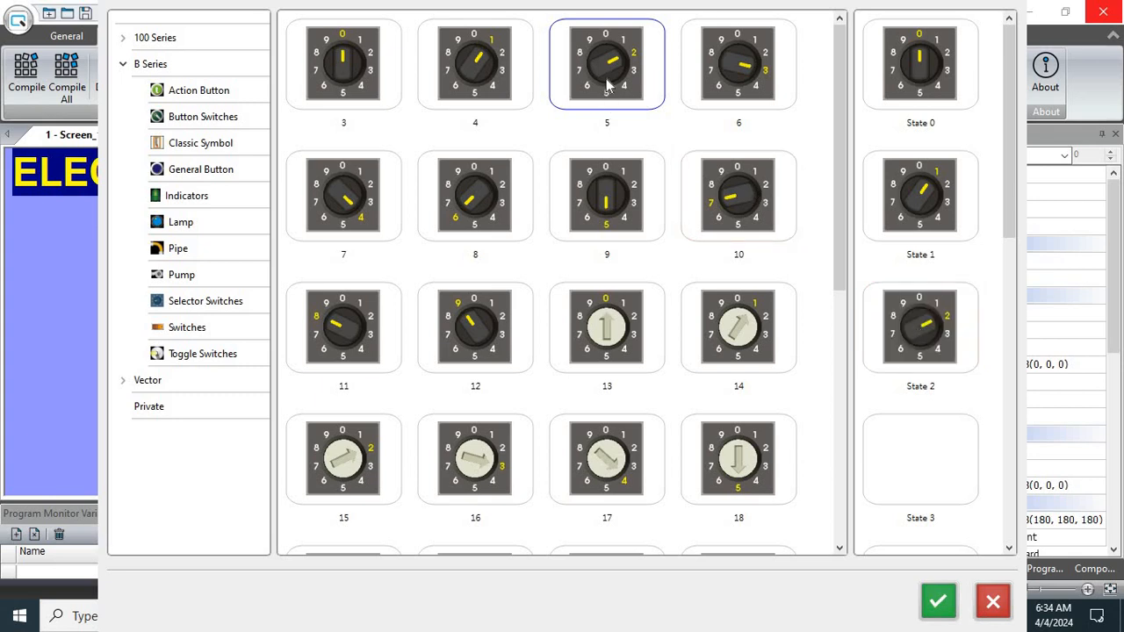
pyautogui.click(690, 44)
pyautogui.click(949, 458)
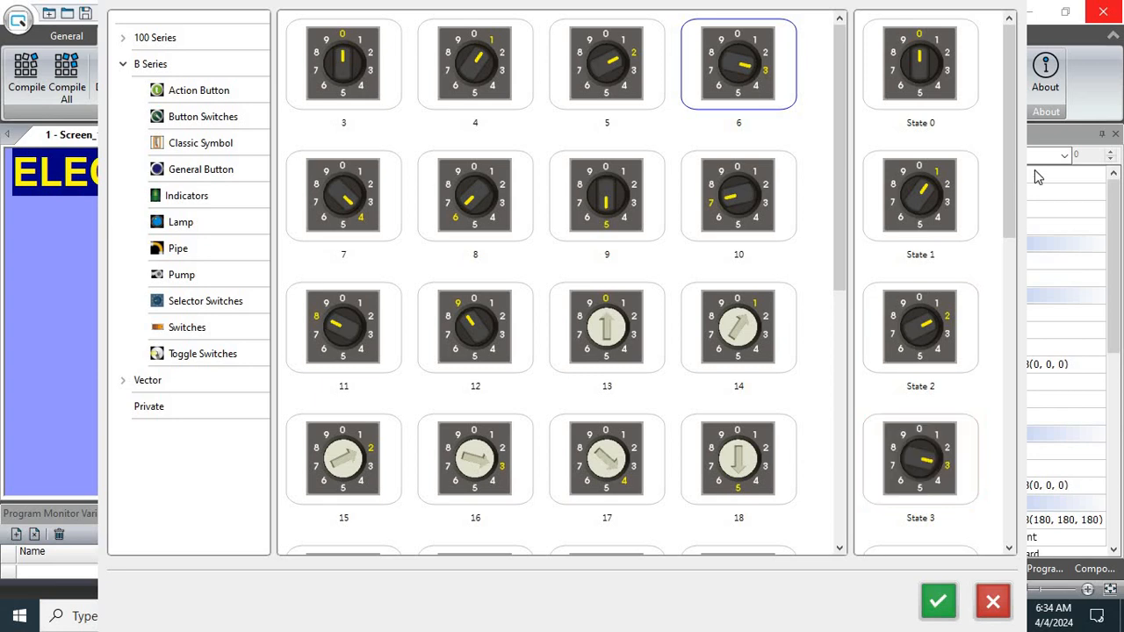
pyautogui.moveTo(1011, 169); pyautogui.dragTo(993, 296)
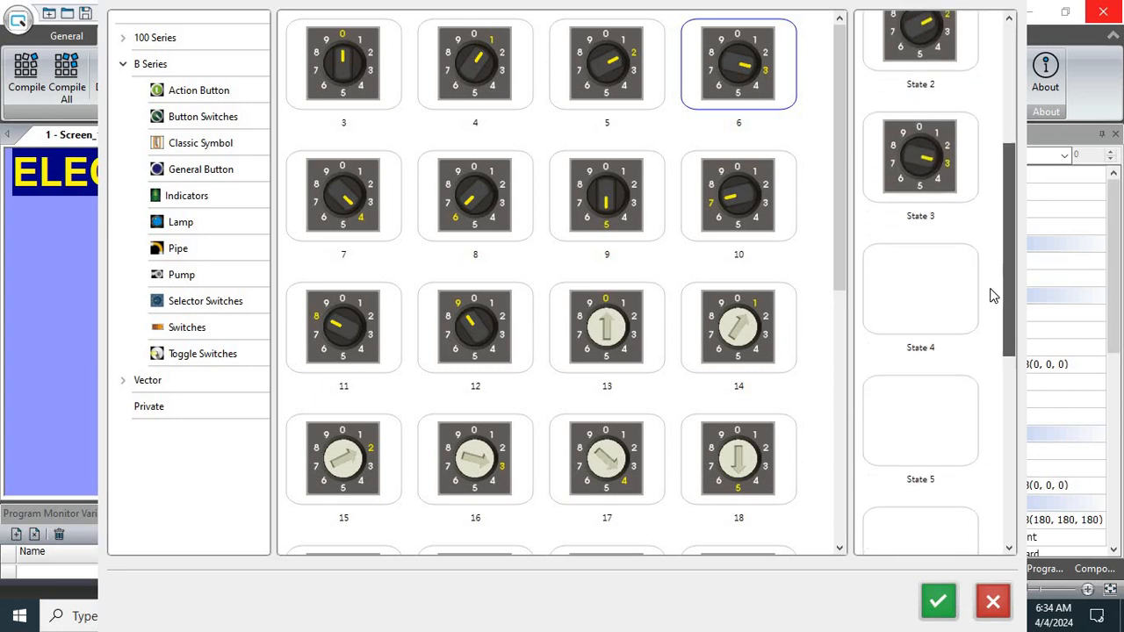
pyautogui.click(351, 198)
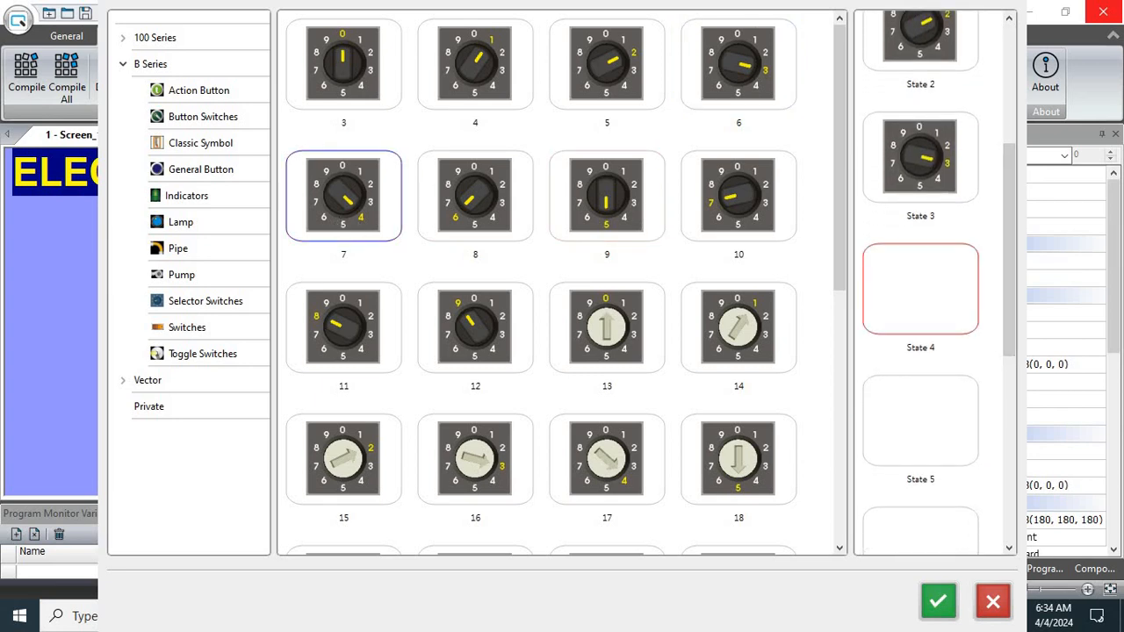
pyautogui.click(914, 323)
# Assign selector switch picture 8 to State 5 and picture 9 to State 7
pyautogui.click(501, 227)
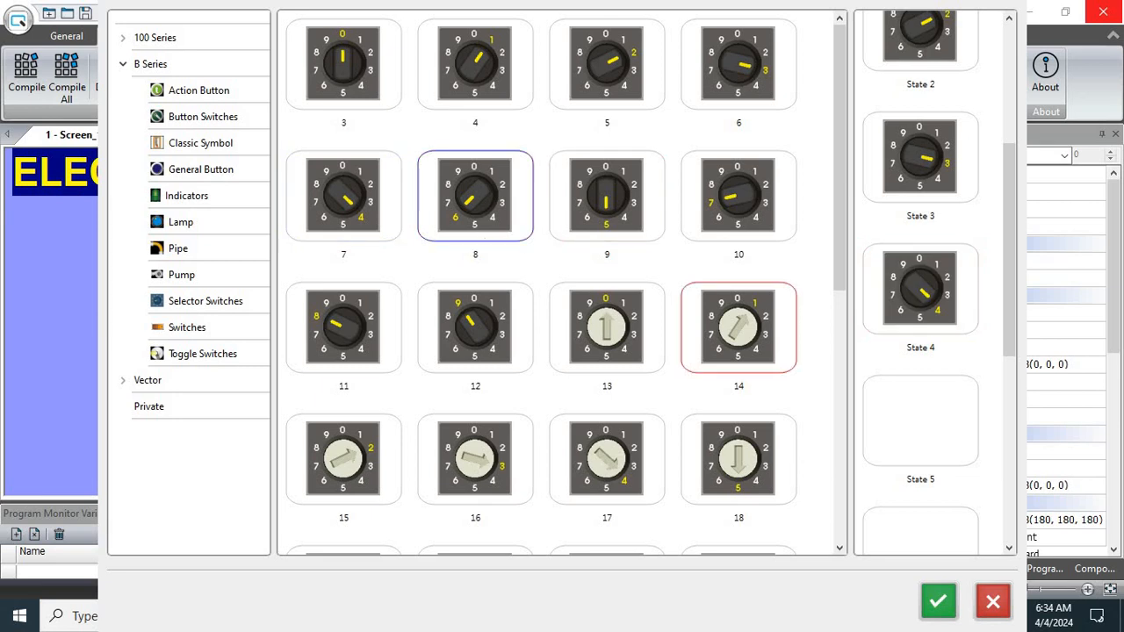
pyautogui.click(921, 420)
pyautogui.moveTo(1017, 274); pyautogui.dragTo(996, 450)
pyautogui.click(607, 230)
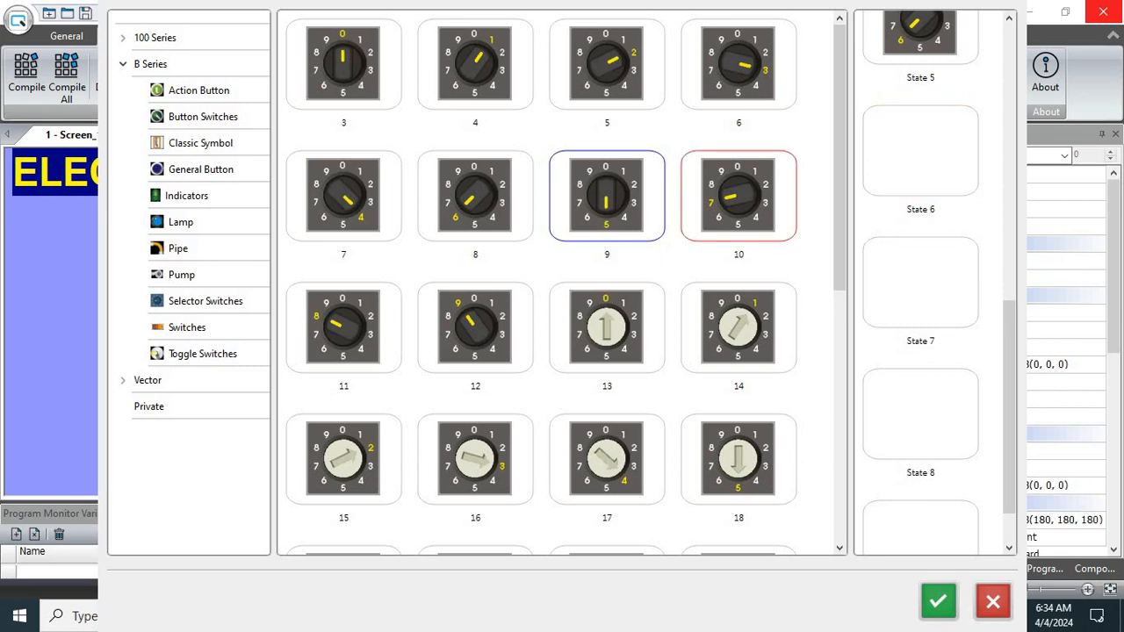
pyautogui.click(921, 281)
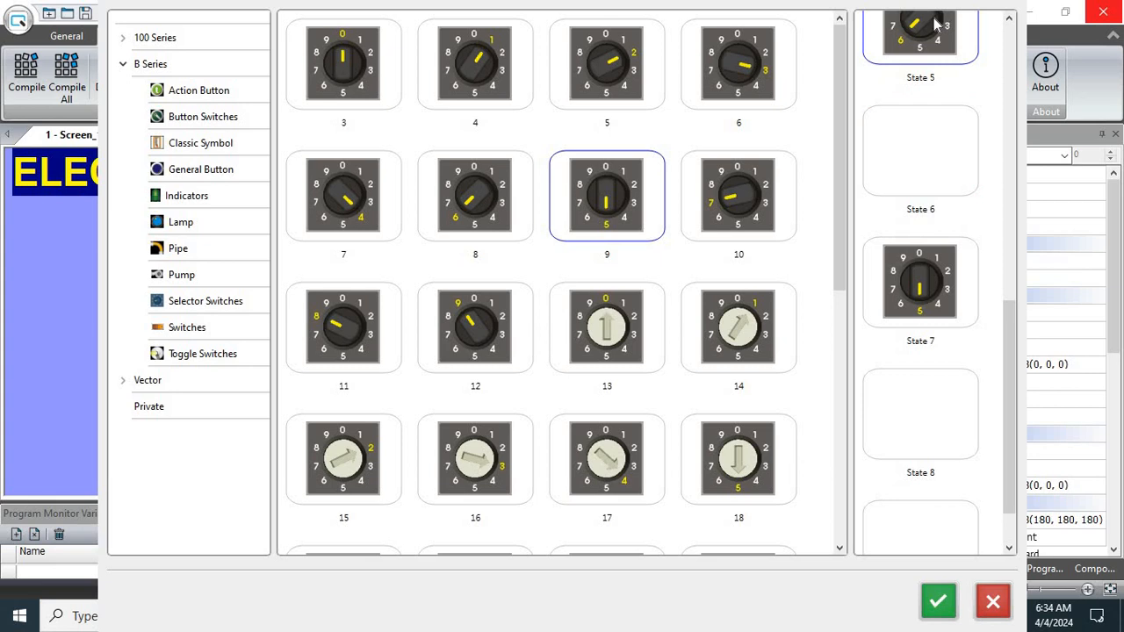
# Clear the wrongly placed pictures from State 5 and State 7
pyautogui.scroll(1, 938, 25)
pyautogui.rightClick(936, 62)
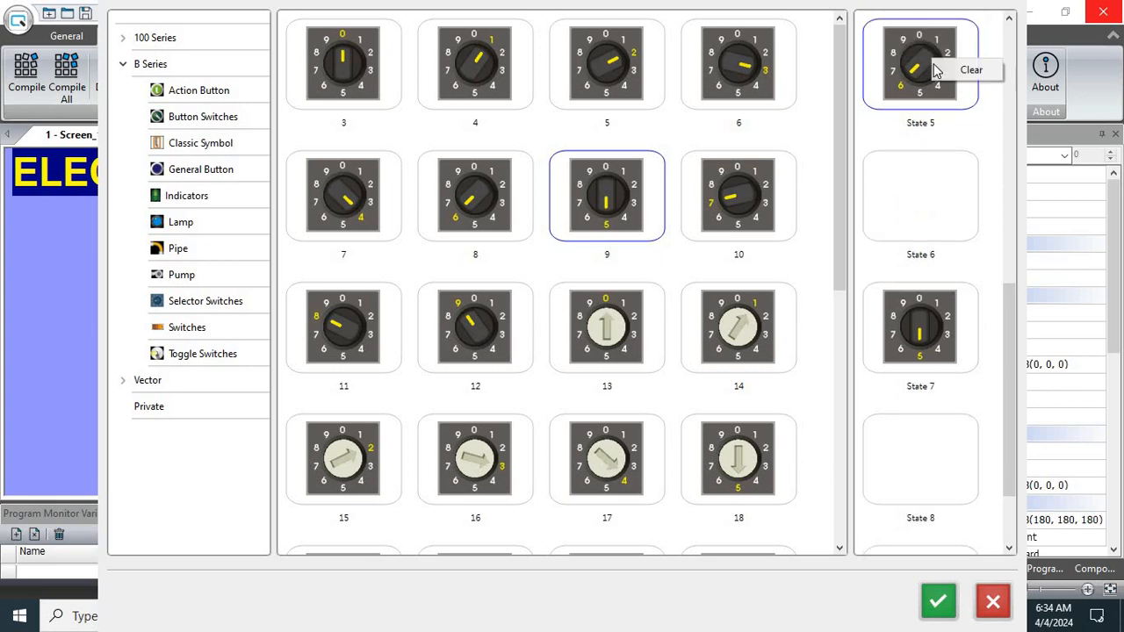
pyautogui.click(966, 70)
pyautogui.rightClick(922, 325)
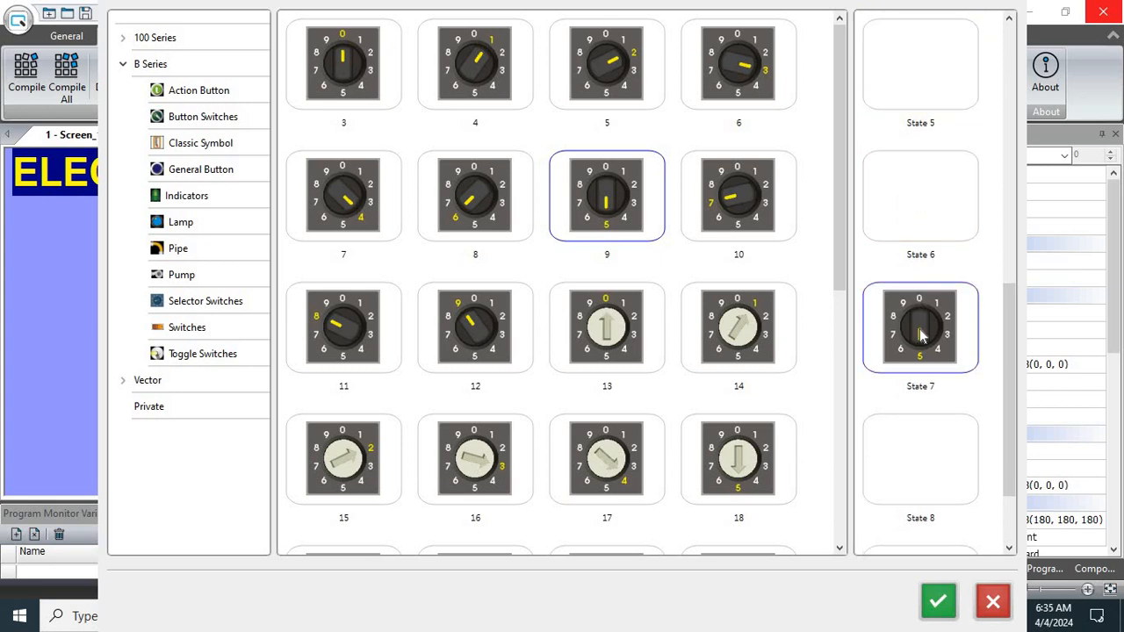
pyautogui.click(962, 339)
# Assign selector switch pictures 9, 8 and 10 to States 5, 6 and 7 respectively
pyautogui.moveTo(1009, 375); pyautogui.dragTo(1006, 319)
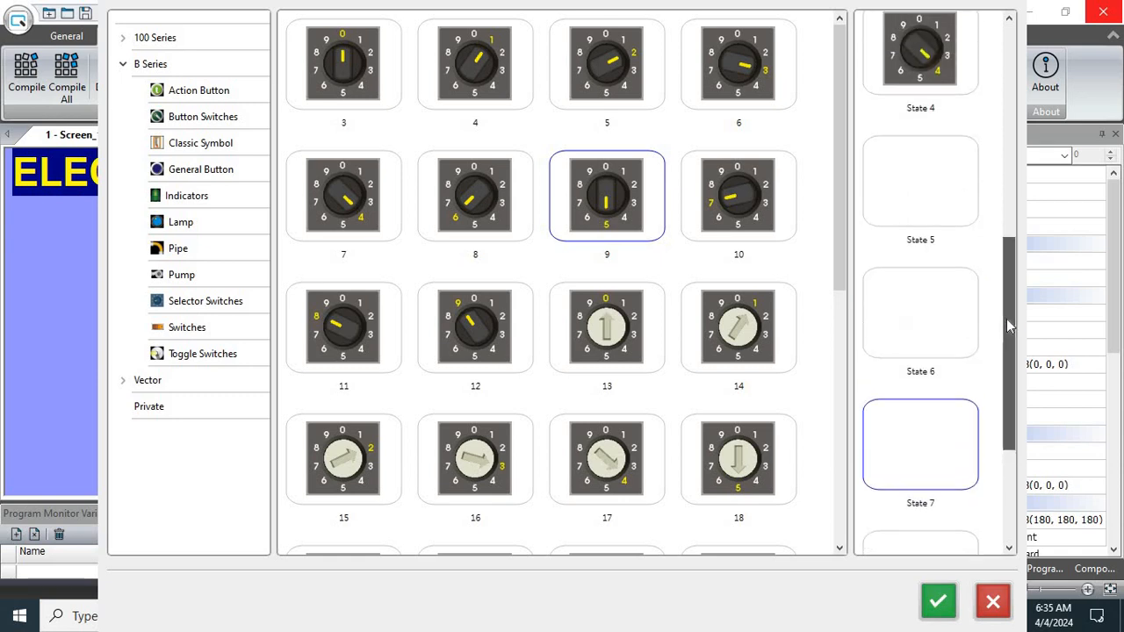
pyautogui.moveTo(624, 227); pyautogui.dragTo(927, 226)
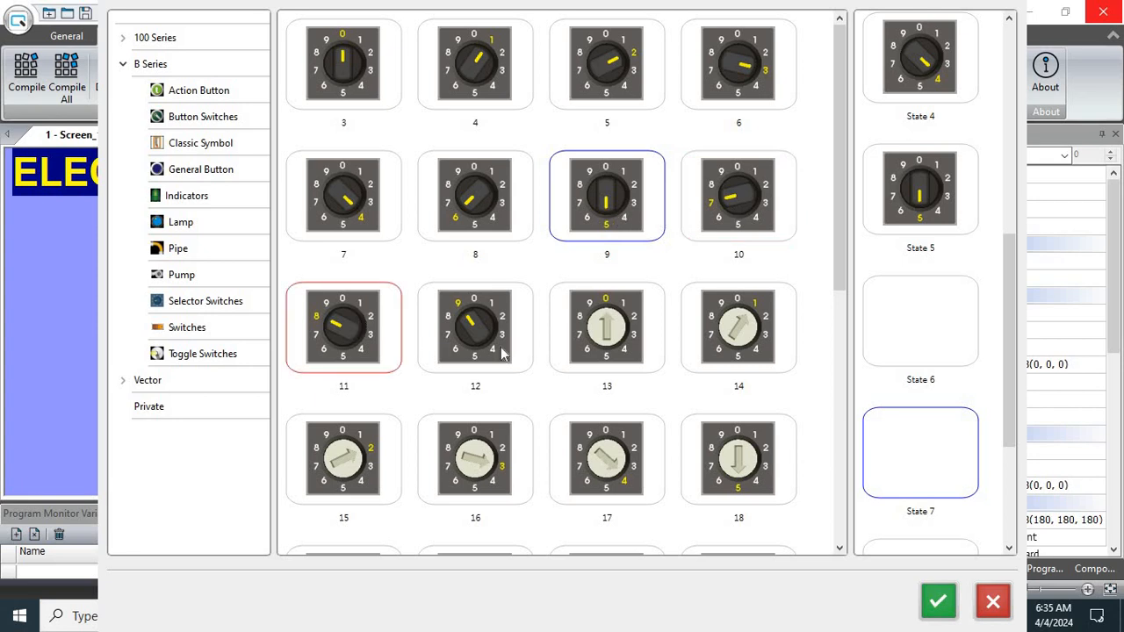
pyautogui.moveTo(501, 214); pyautogui.dragTo(920, 321)
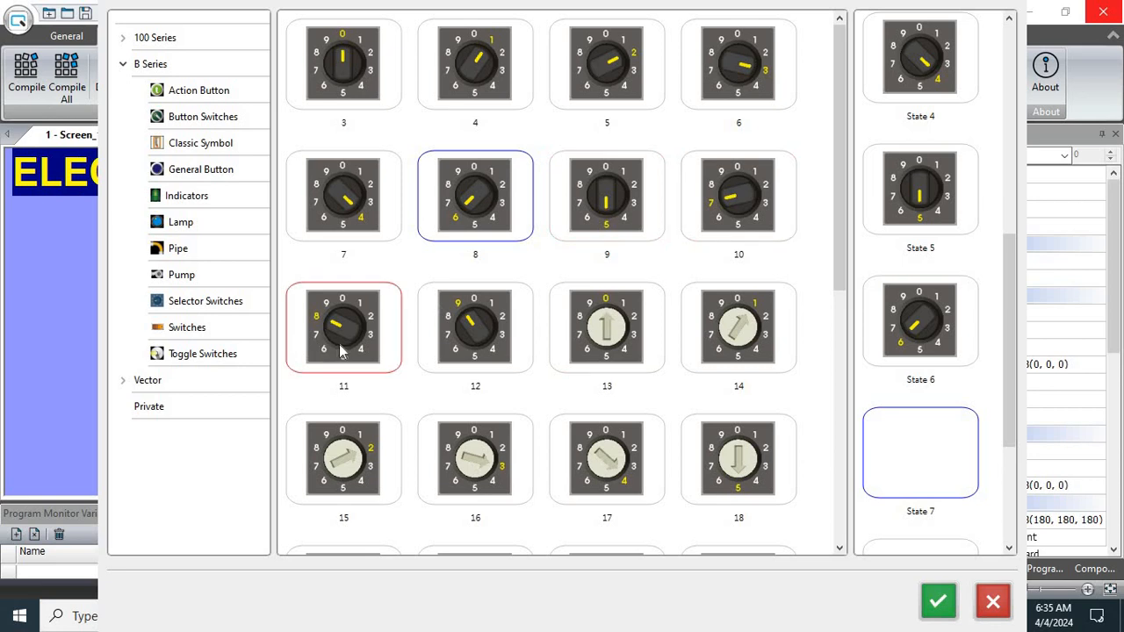
pyautogui.click(720, 224)
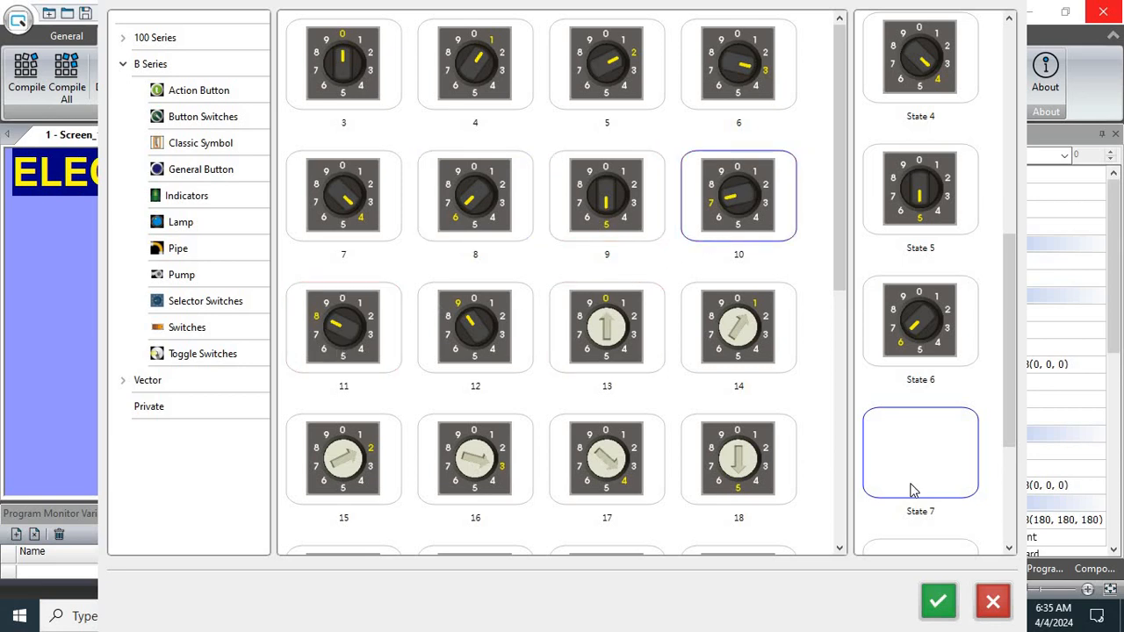
pyautogui.moveTo(911, 490); pyautogui.dragTo(912, 490)
# Assign selector switch pictures 11 and 12 to States 8 and 9, and accept the picture selection
pyautogui.moveTo(1010, 399); pyautogui.dragTo(1009, 494)
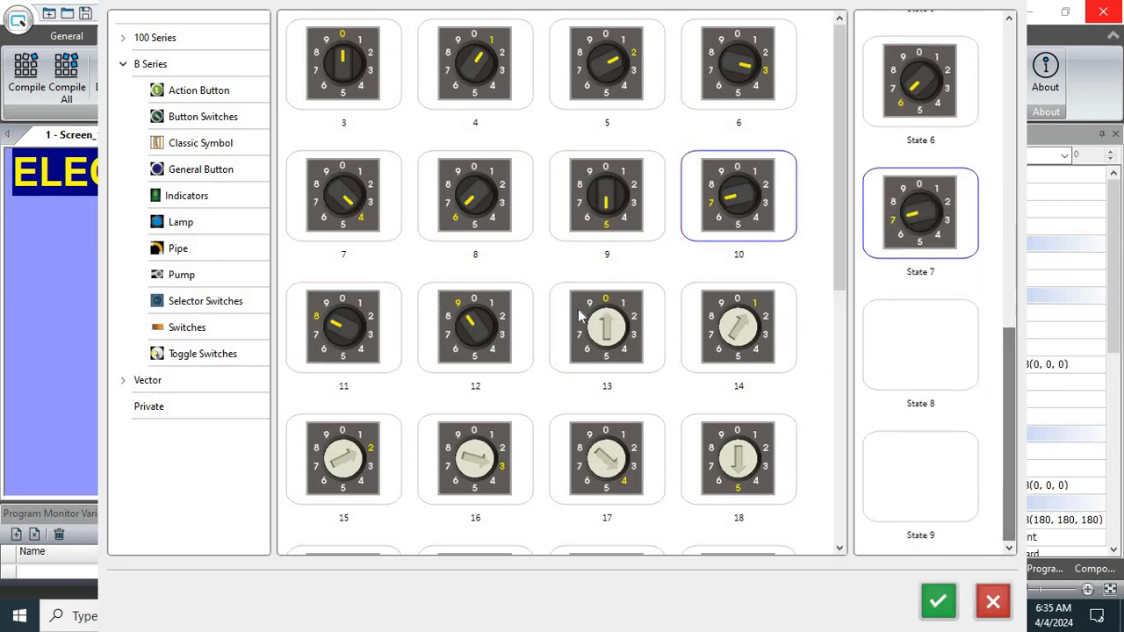
pyautogui.moveTo(333, 325); pyautogui.dragTo(920, 342)
pyautogui.moveTo(461, 335); pyautogui.dragTo(920, 474)
pyautogui.click(1005, 414)
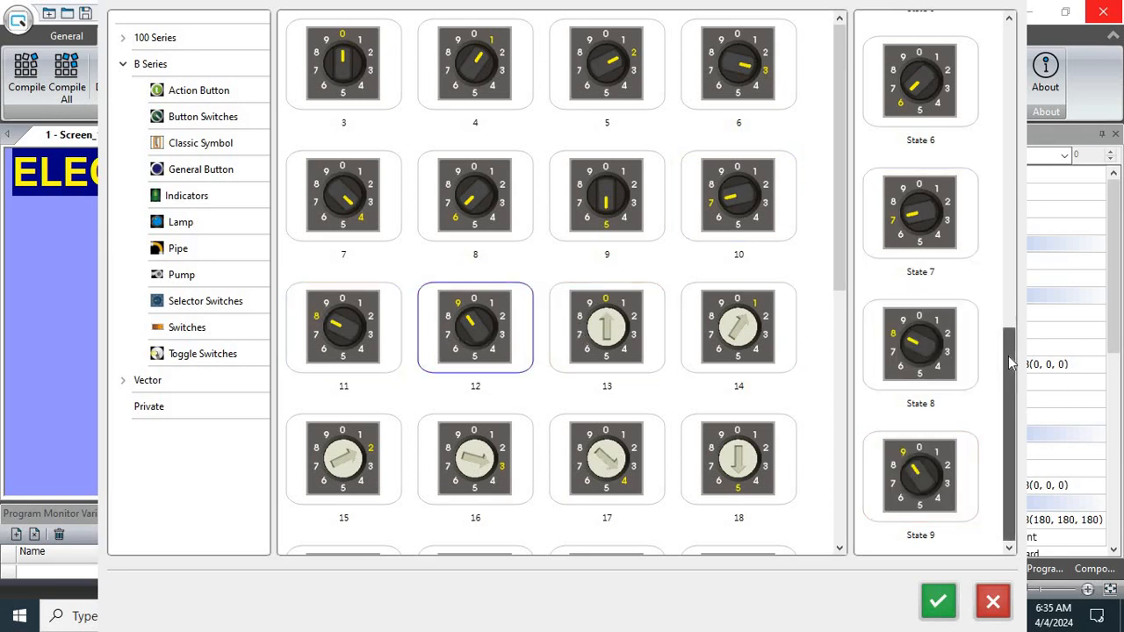
pyautogui.moveTo(1008, 356); pyautogui.dragTo(986, 564)
pyautogui.click(940, 602)
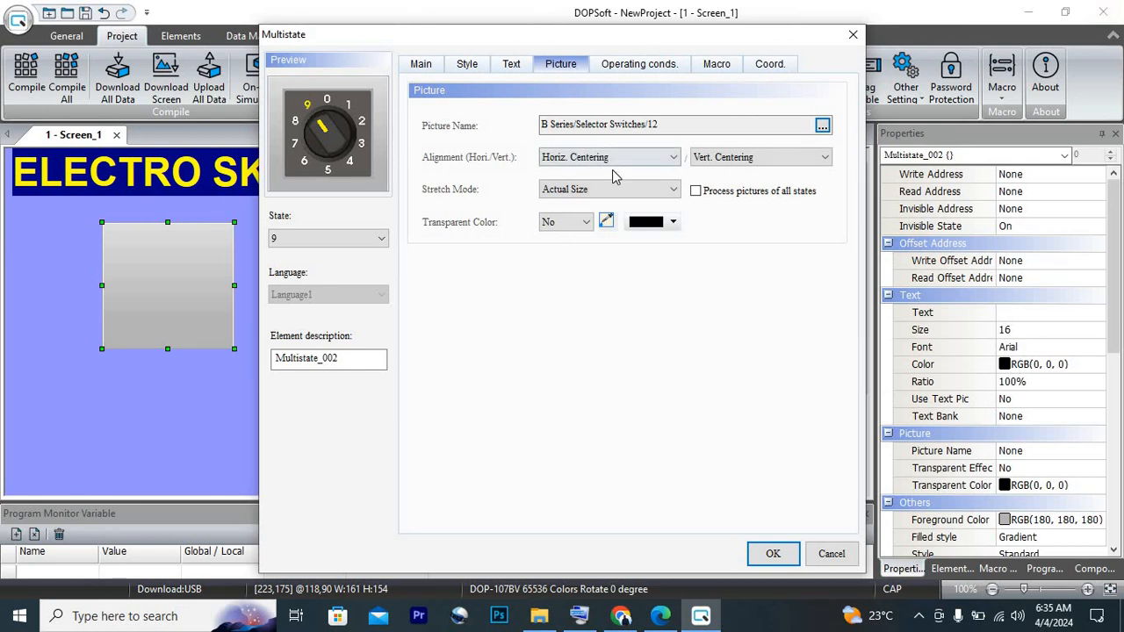
# Set State 9's picture stretch mode to Stretch All and preview the pictures of States 1 and 0
pyautogui.click(609, 190)
pyautogui.click(597, 206)
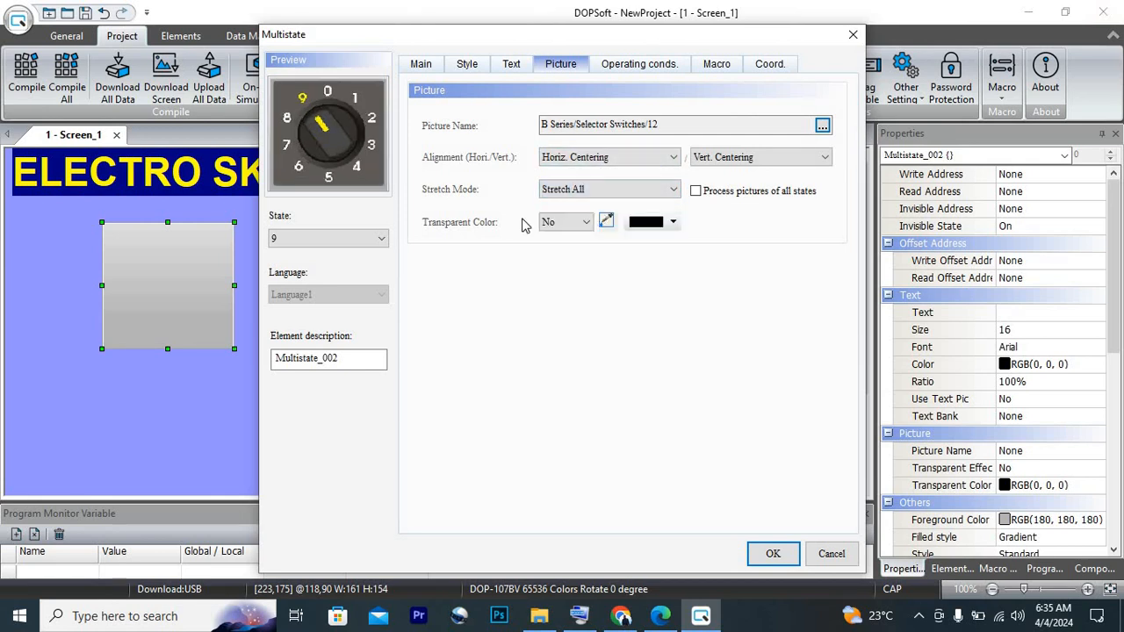
pyautogui.click(383, 245)
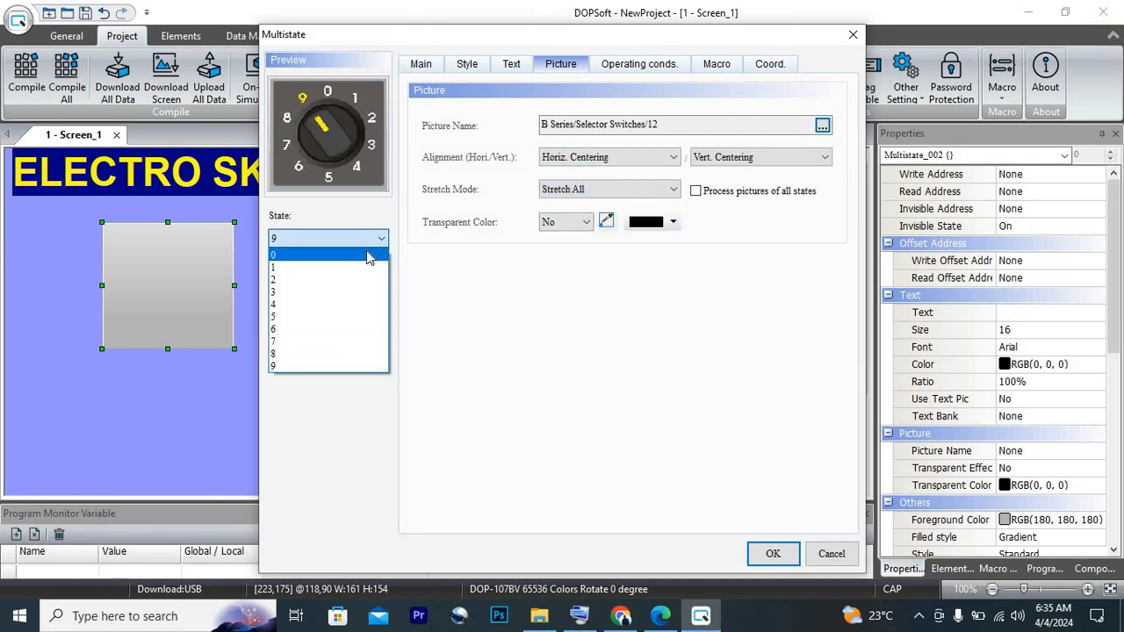
pyautogui.click(371, 254)
pyautogui.click(371, 242)
pyautogui.click(351, 268)
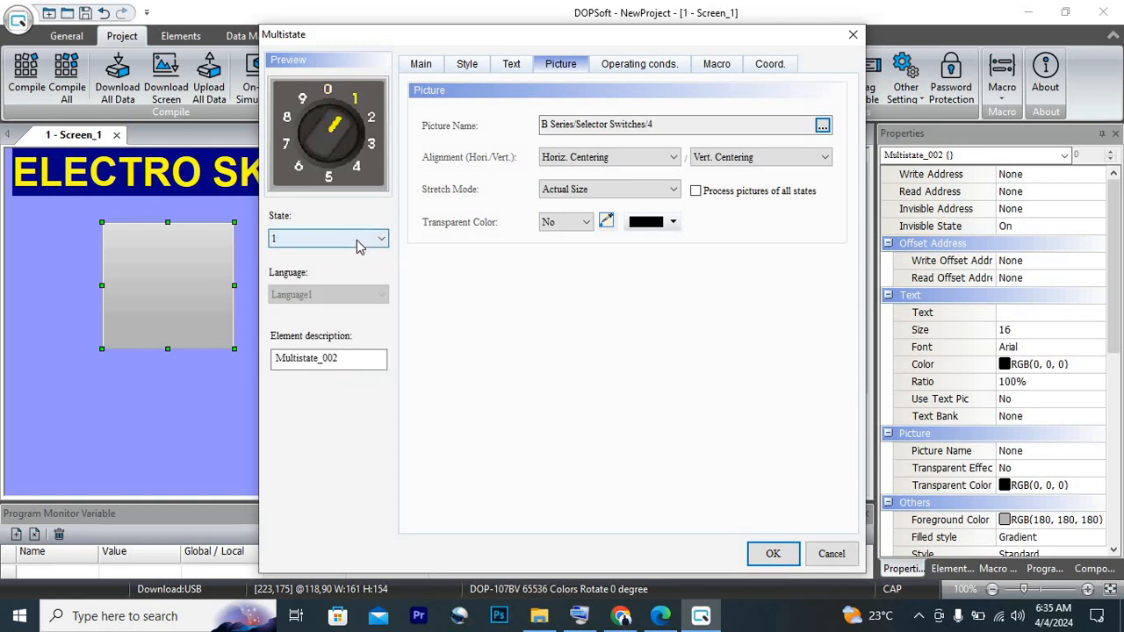
pyautogui.click(366, 241)
pyautogui.click(347, 256)
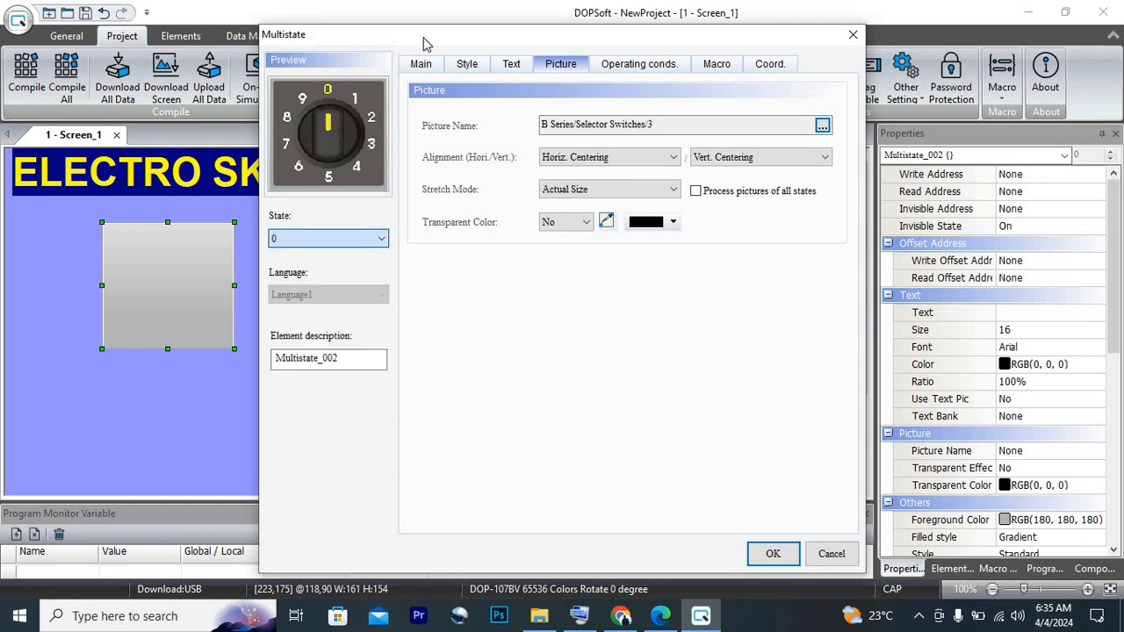
# Enter the Language1 texts 0, 1, 2, 3, 4 and 5 for States 0 to 5 respectively
pyautogui.click(510, 67)
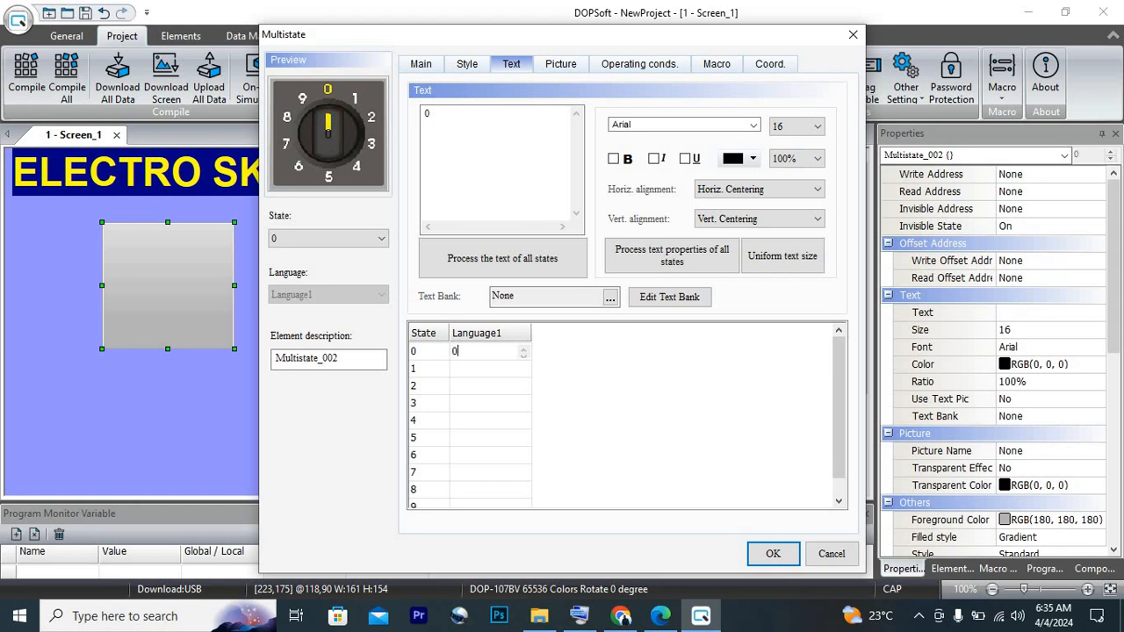
pyautogui.click(507, 372)
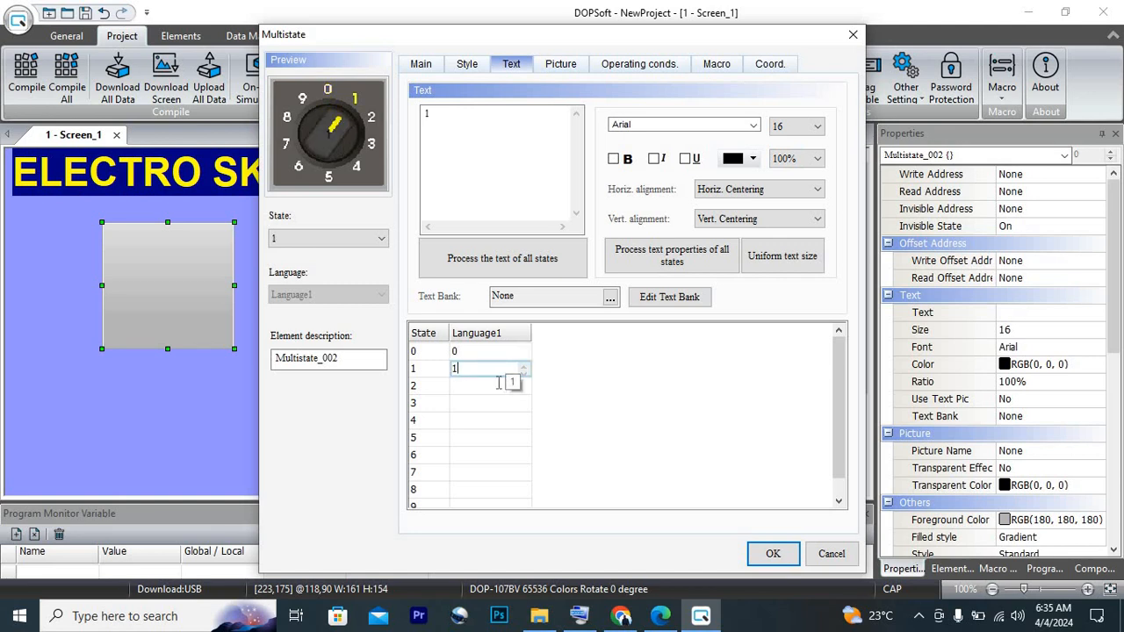
pyautogui.click(498, 383)
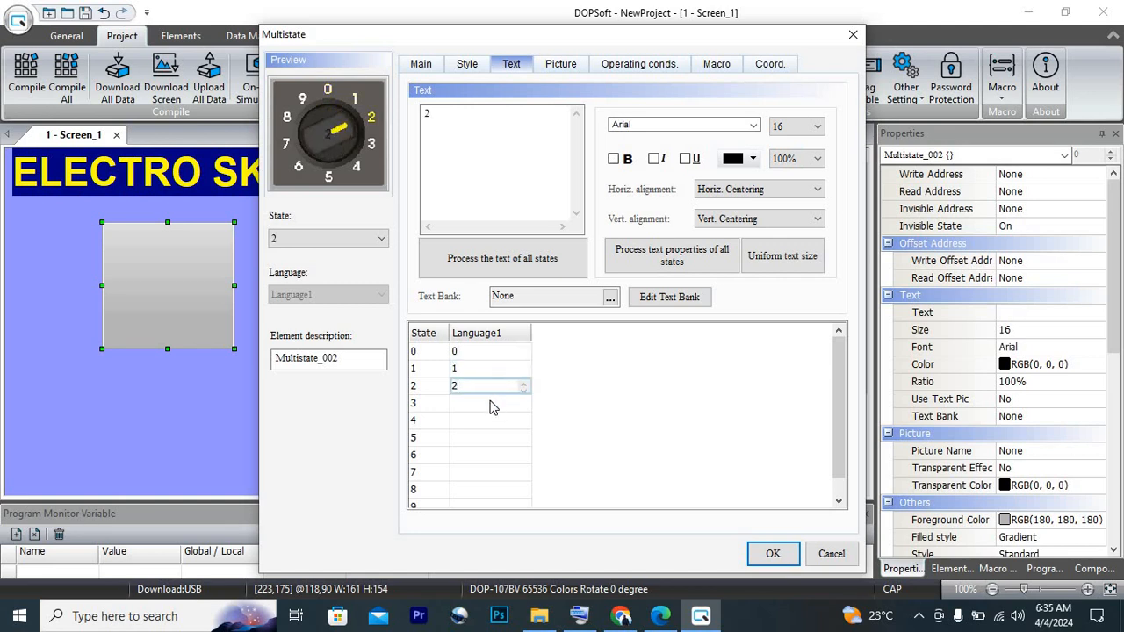
pyautogui.write('2')
pyautogui.click(491, 402)
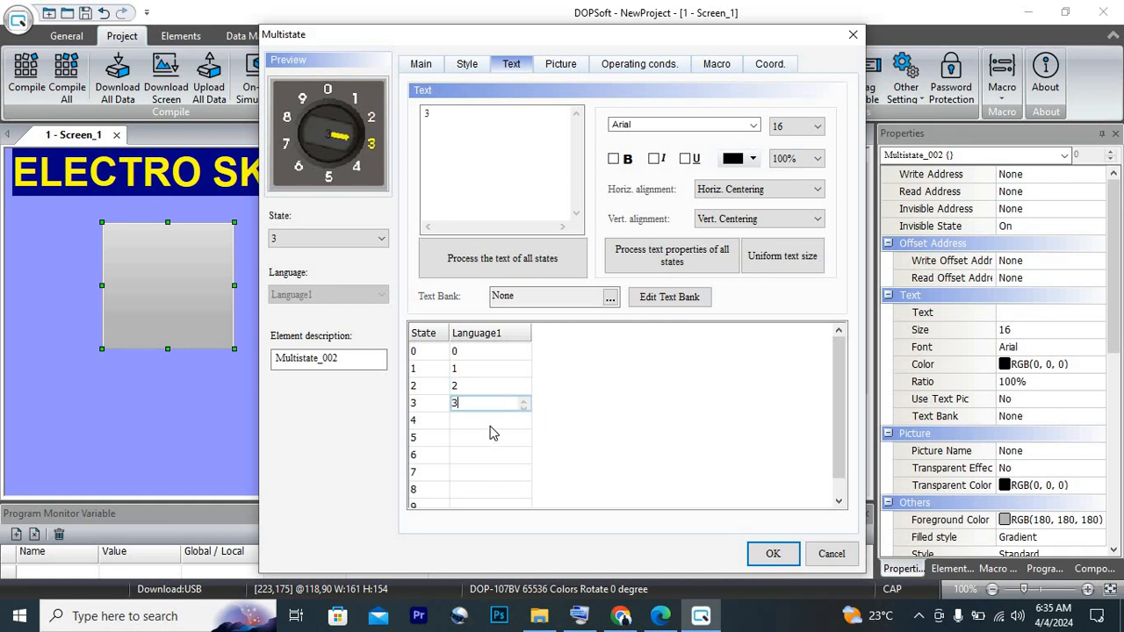
pyautogui.click(493, 421)
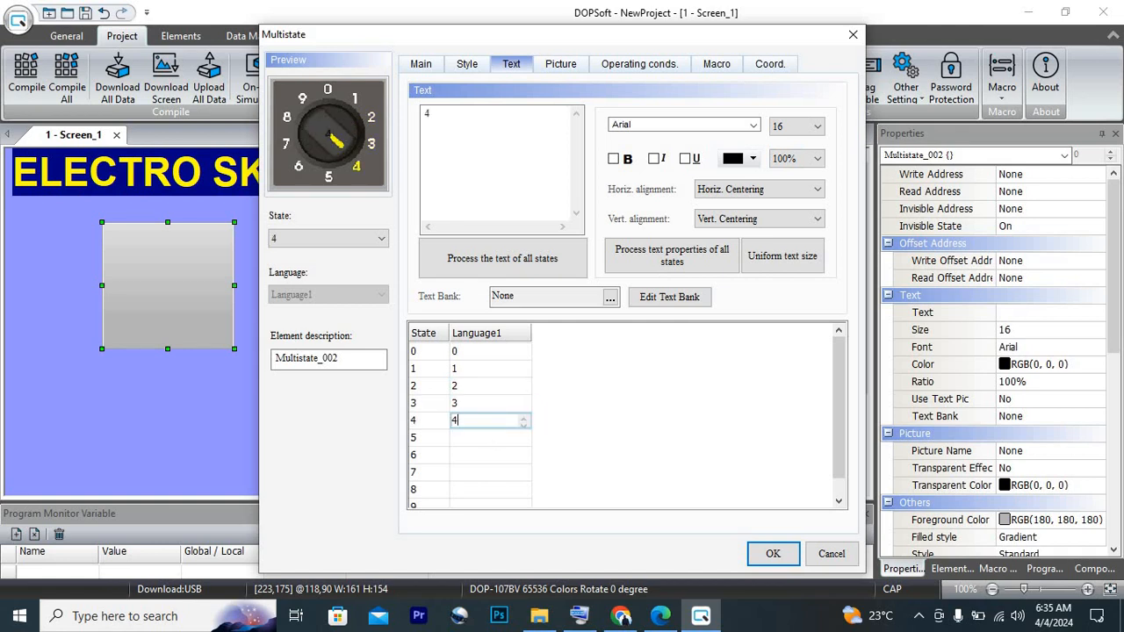
pyautogui.click(495, 438)
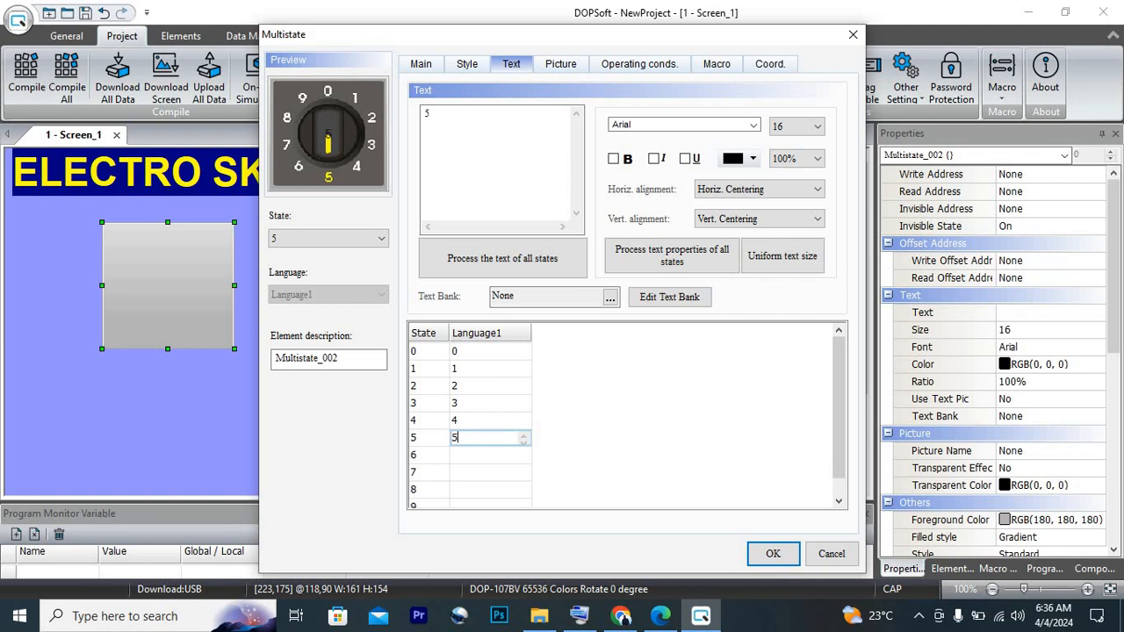
# Enter the Language1 texts 6, 7, 8 and 9 for States 6 to 9 respectively
pyautogui.click(471, 454)
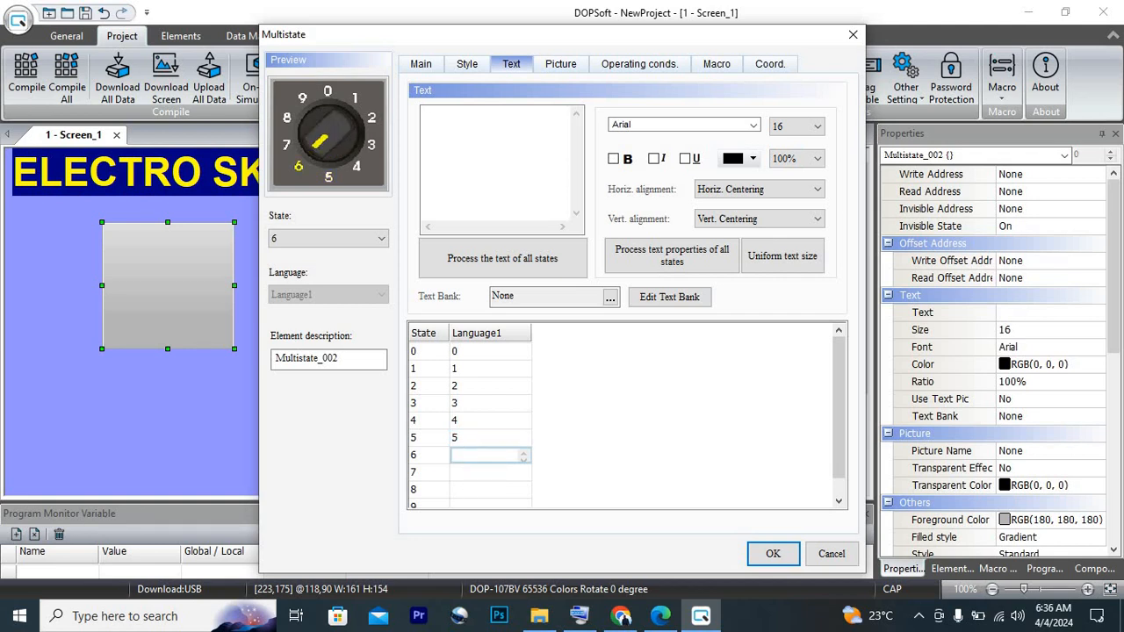
pyautogui.moveTo(838, 457); pyautogui.dragTo(838, 474)
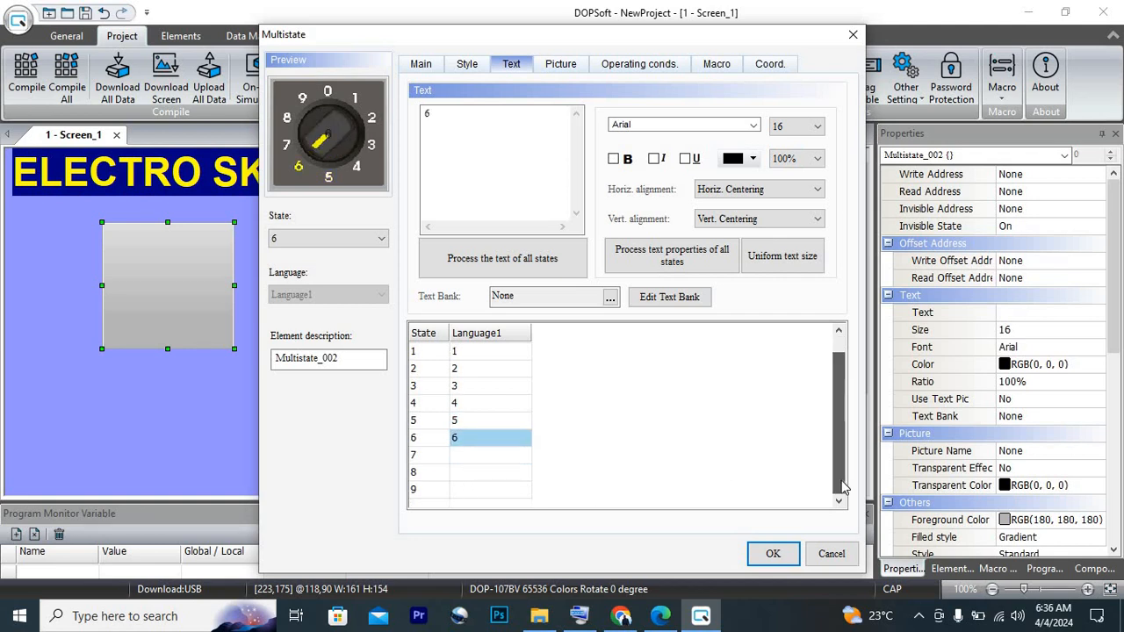
pyautogui.click(464, 454)
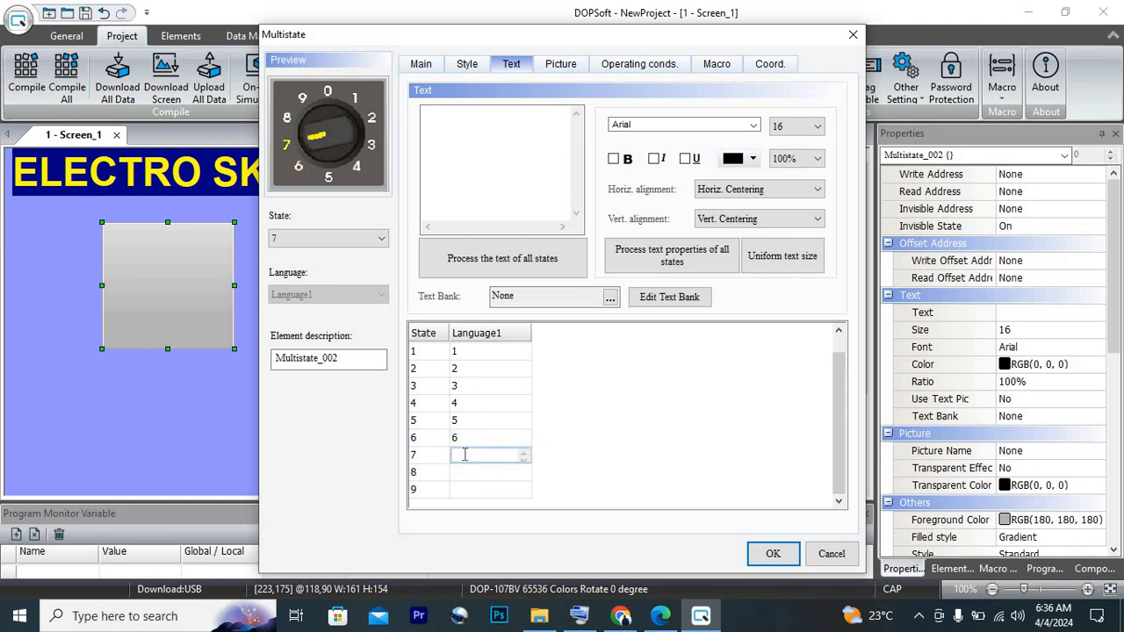
pyautogui.click(482, 473)
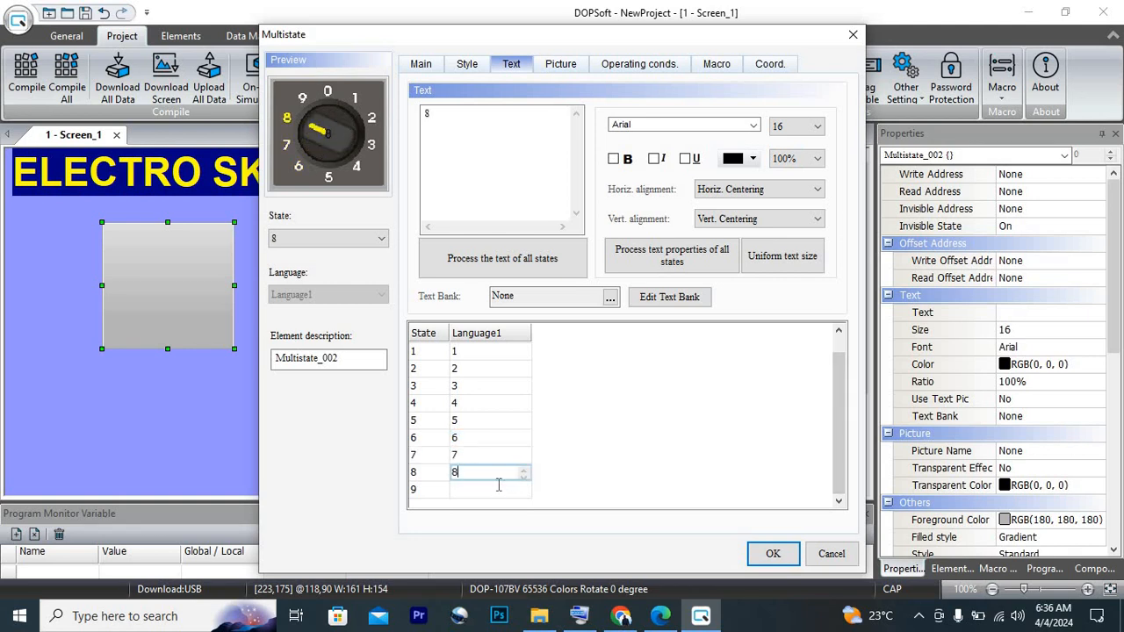
pyautogui.click(498, 485)
pyautogui.write('9')
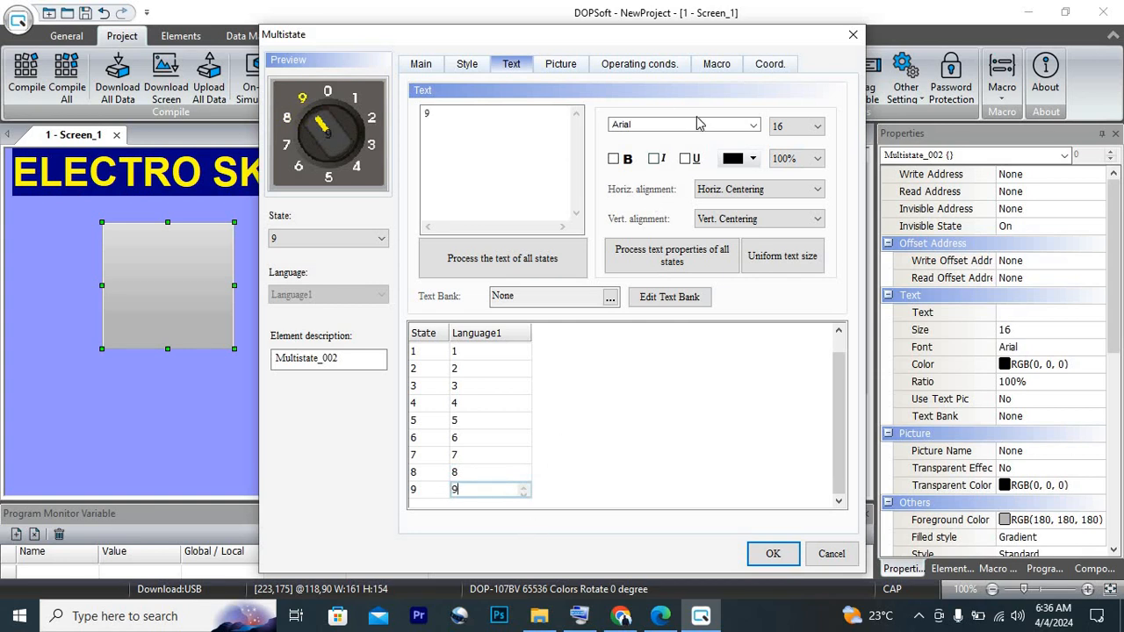
# Keep the Arial font and make the texts of States 9, 1 and 2 bold
pyautogui.click(752, 124)
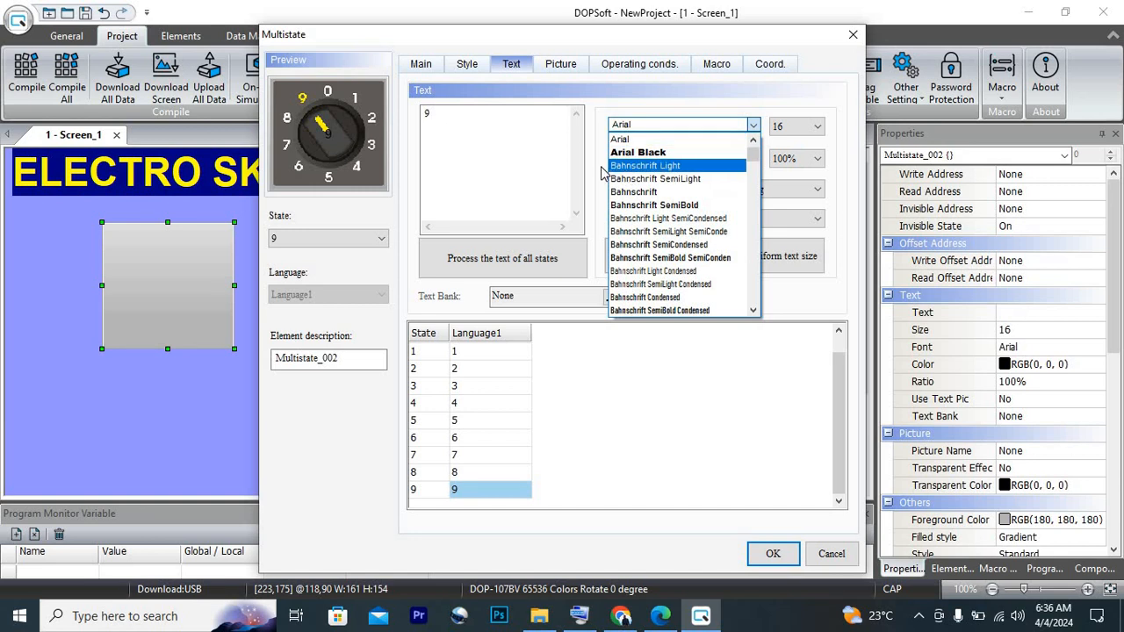
pyautogui.click(466, 128)
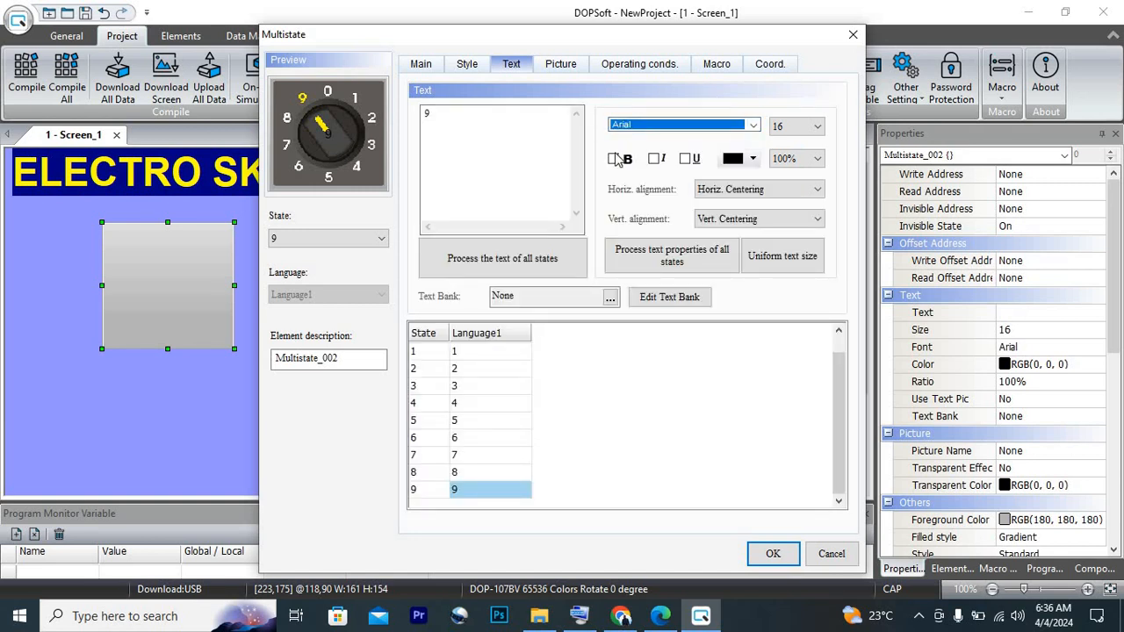
pyautogui.click(614, 159)
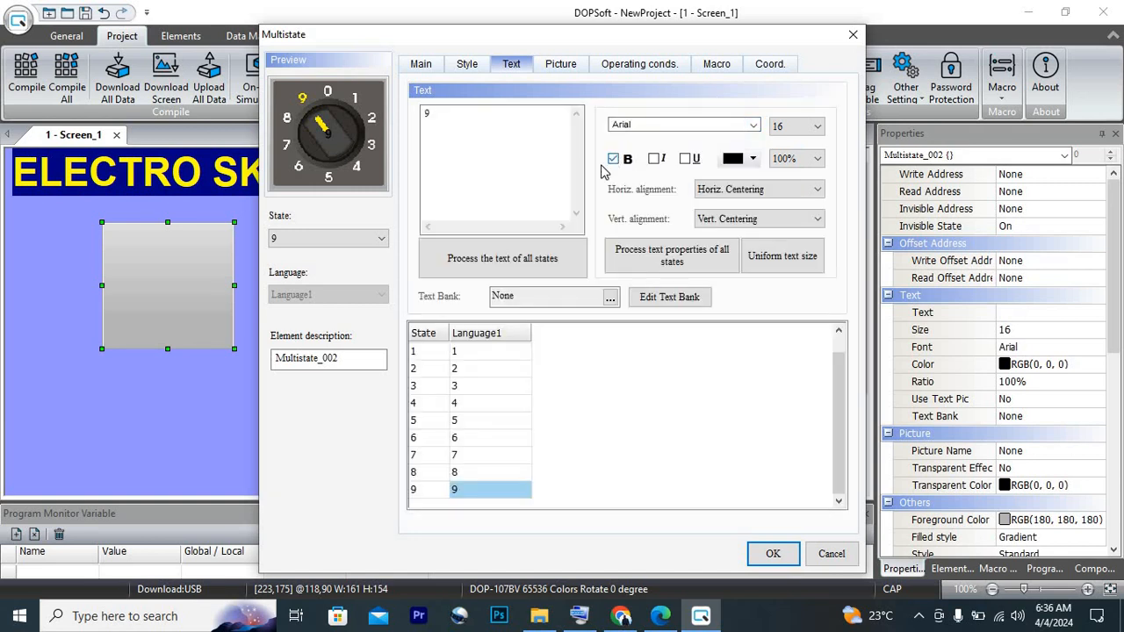
pyautogui.click(300, 245)
pyautogui.click(300, 253)
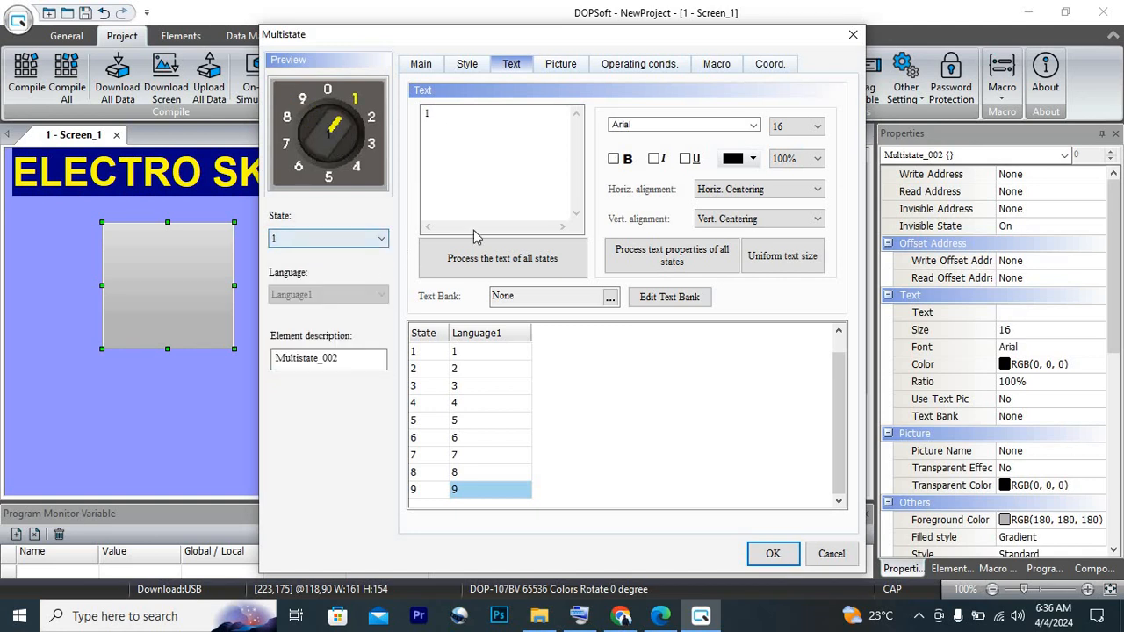
pyautogui.click(615, 161)
pyautogui.click(380, 239)
pyautogui.click(318, 280)
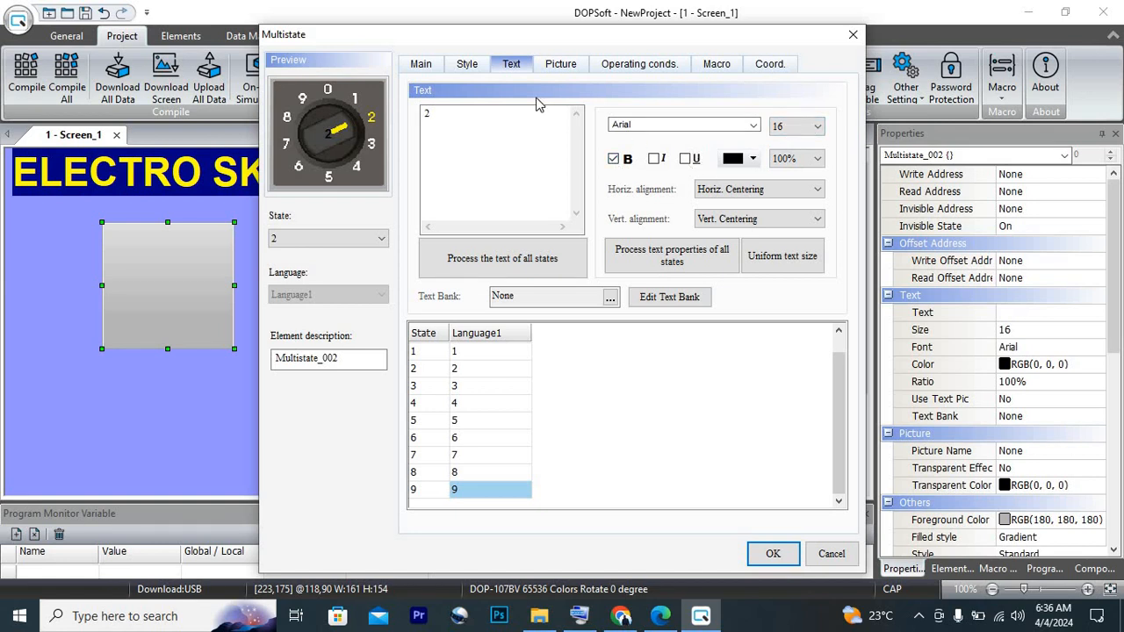
# Try Align Left and Horiz. Centering for State 2's text, and set its horizontal alignment to Align Right
pyautogui.click(705, 190)
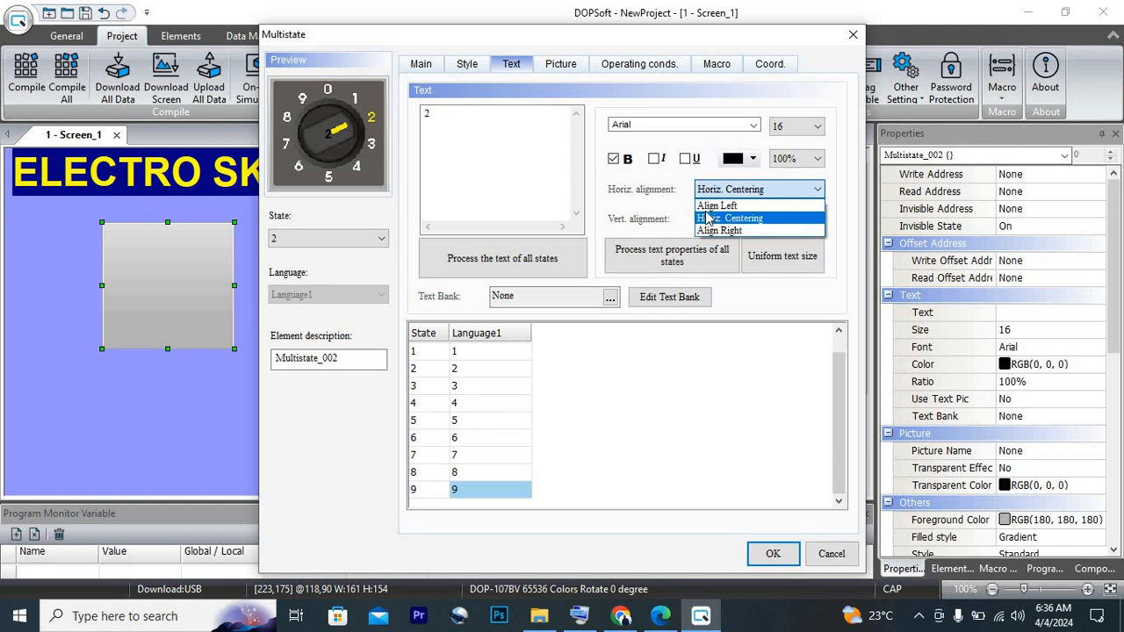
pyautogui.click(716, 206)
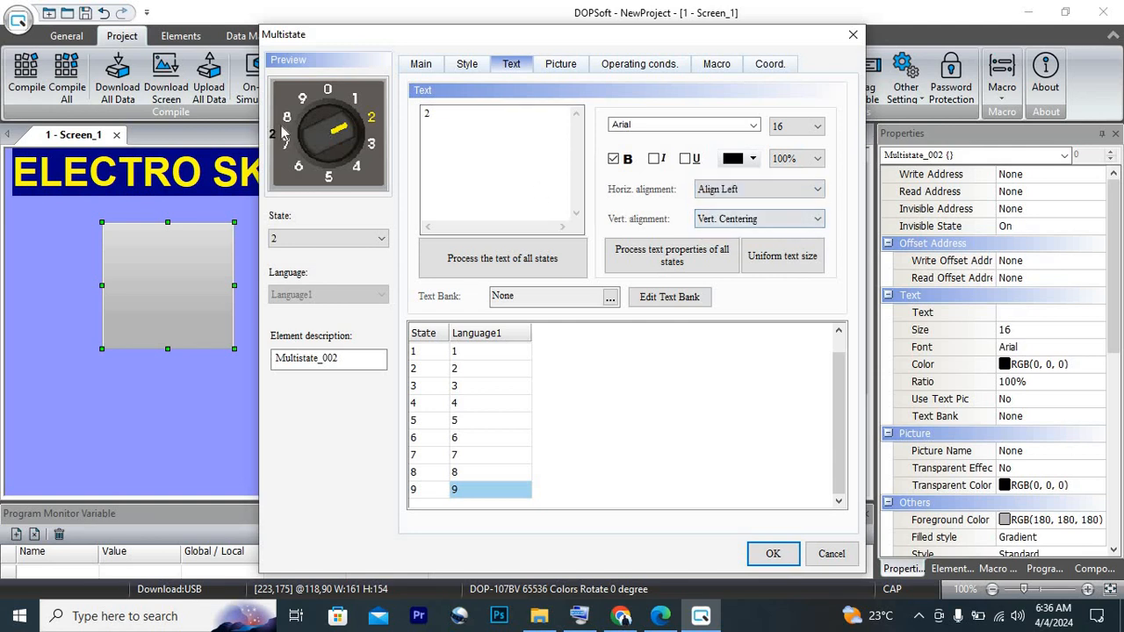
pyautogui.click(751, 190)
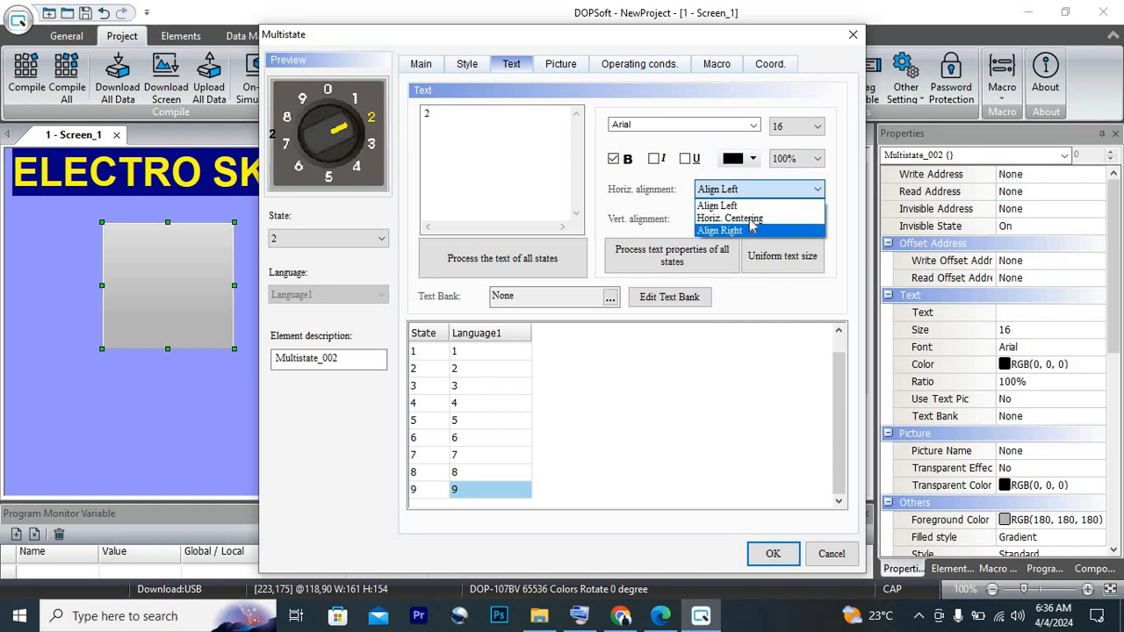
pyautogui.click(753, 218)
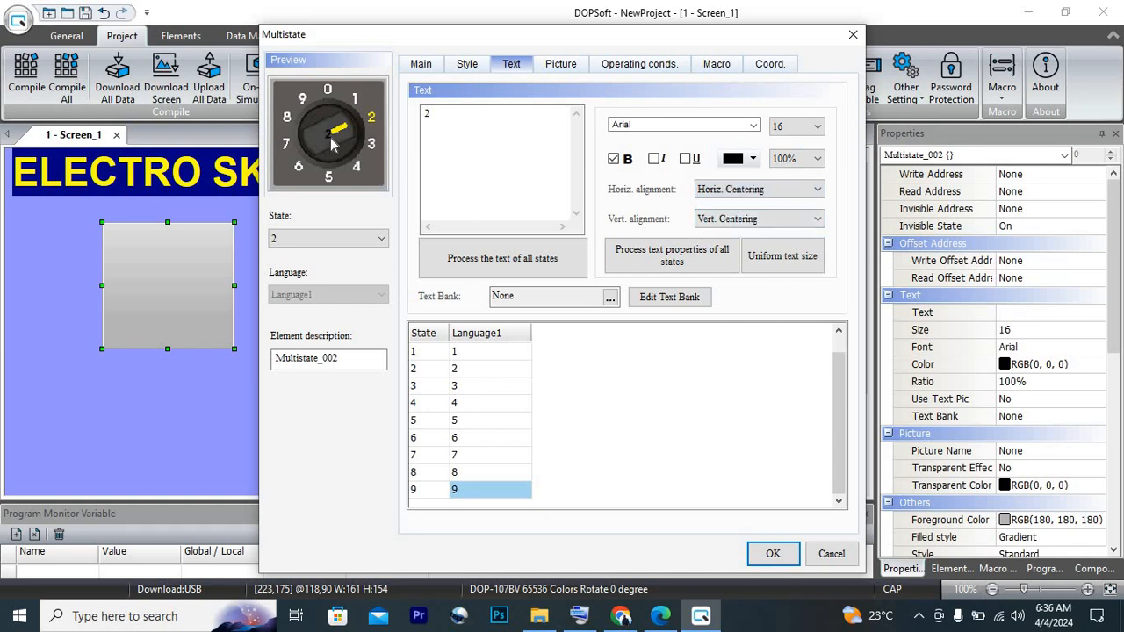
pyautogui.click(734, 190)
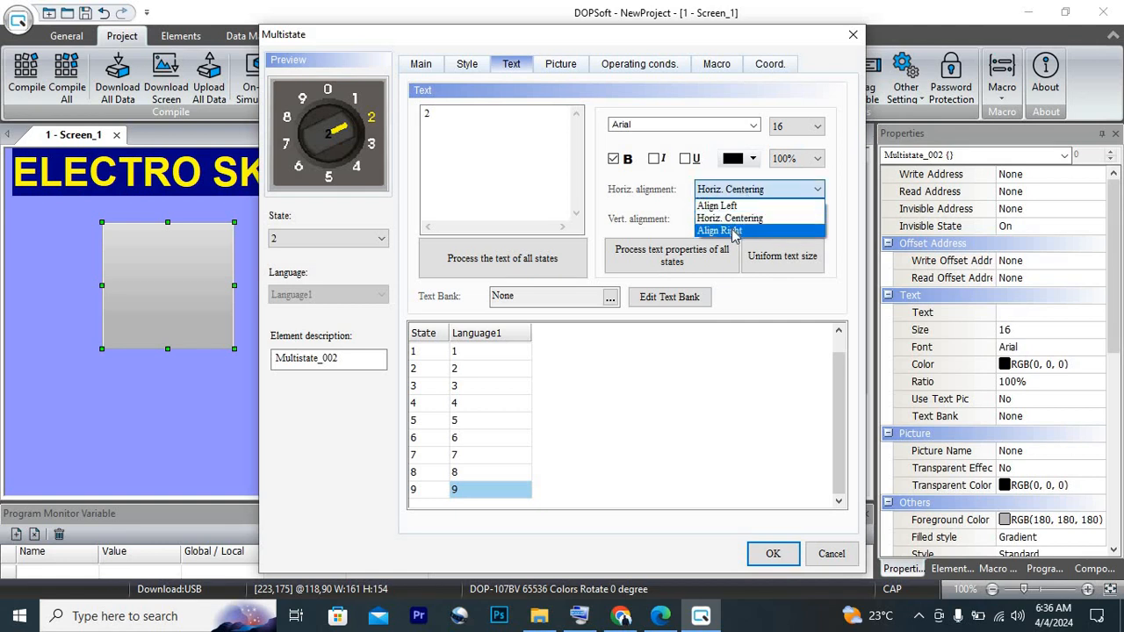
pyautogui.click(734, 232)
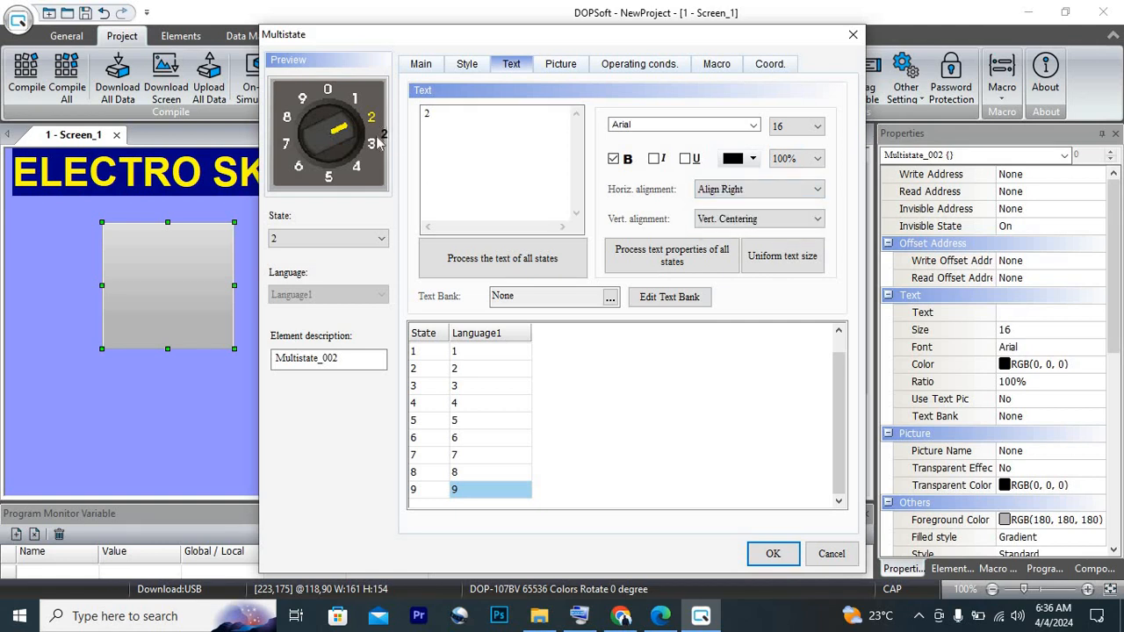
# Set State 2's text to Horiz. Centering and apply the Multistate settings
pyautogui.click(768, 194)
pyautogui.click(755, 219)
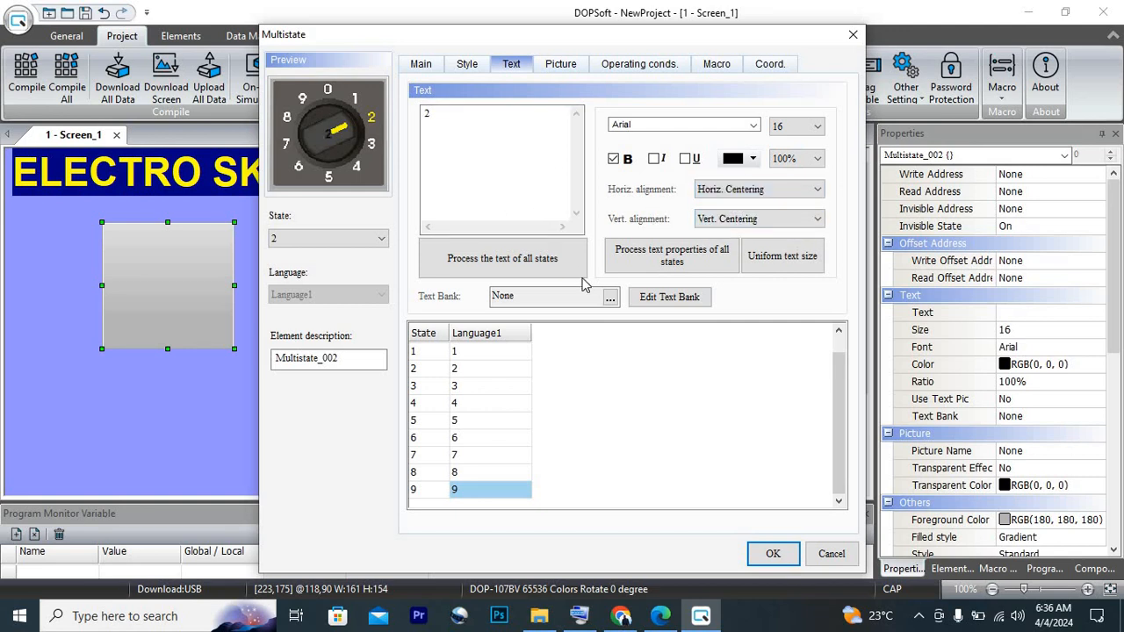
pyautogui.click(772, 553)
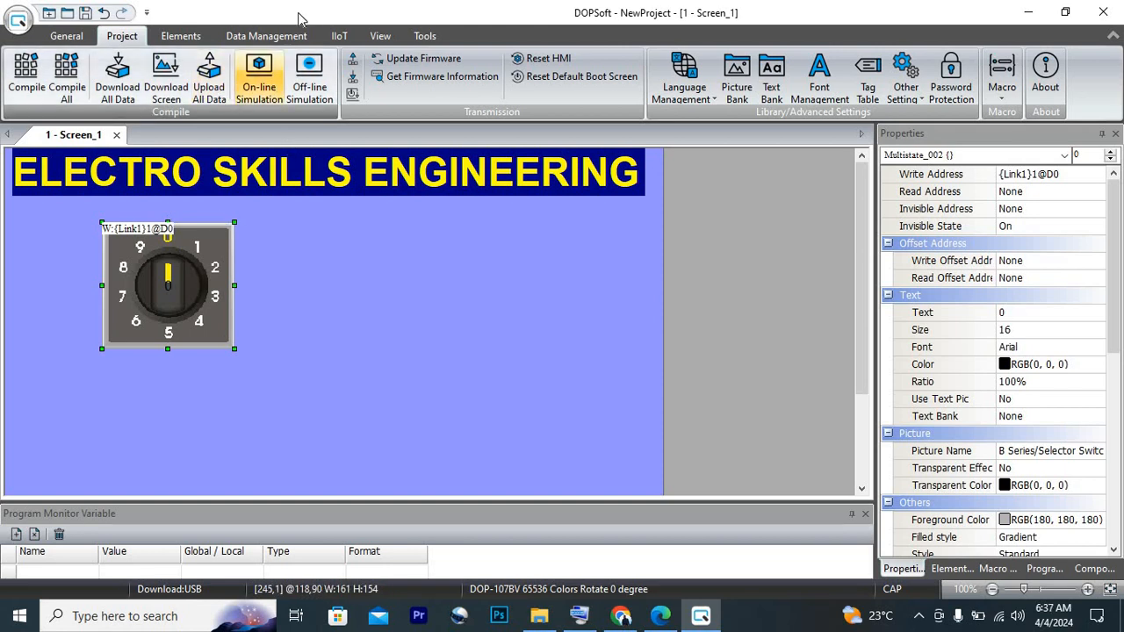
# Hide the read/write addresses displayed on Screen_1, checking the selector switch's main settings and toggling the address display once more
pyautogui.click(375, 35)
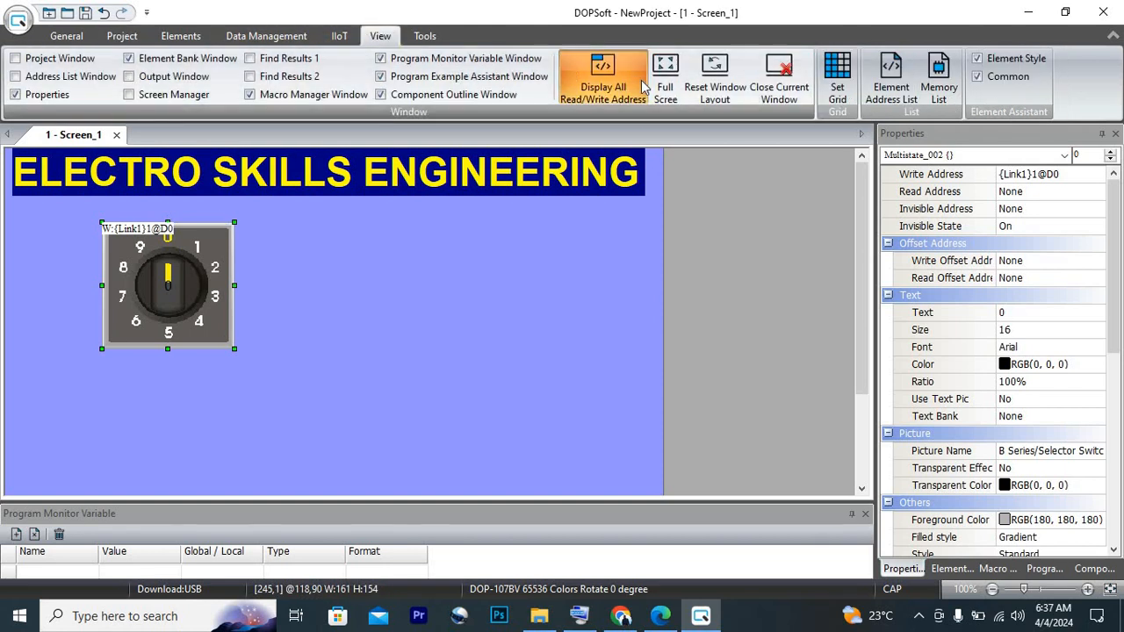
pyautogui.click(624, 82)
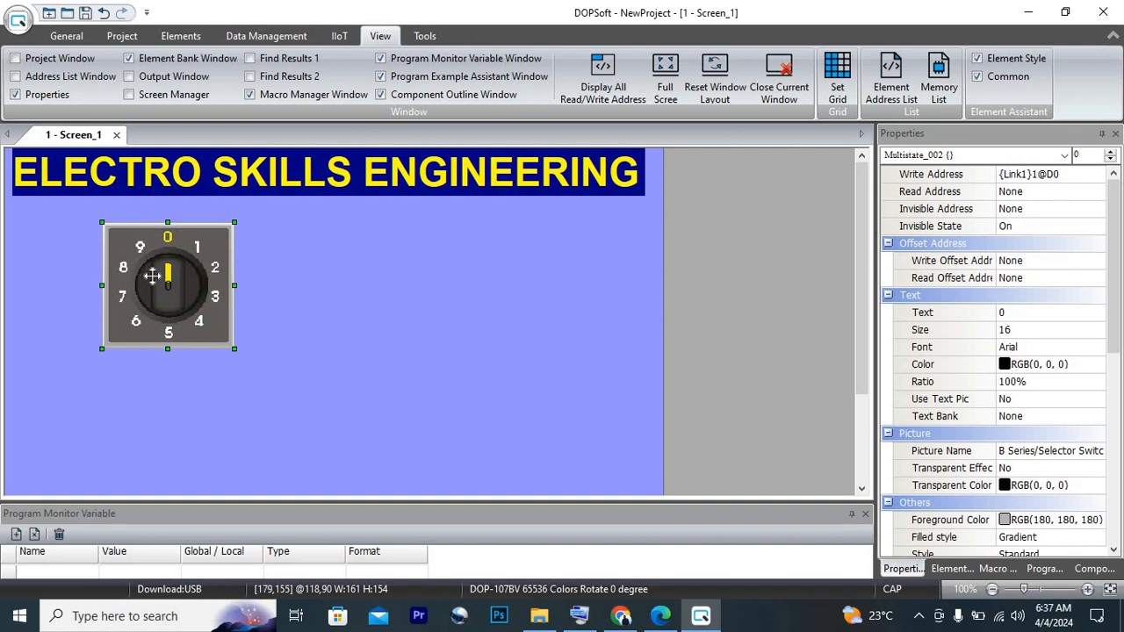
pyautogui.doubleClick(146, 275)
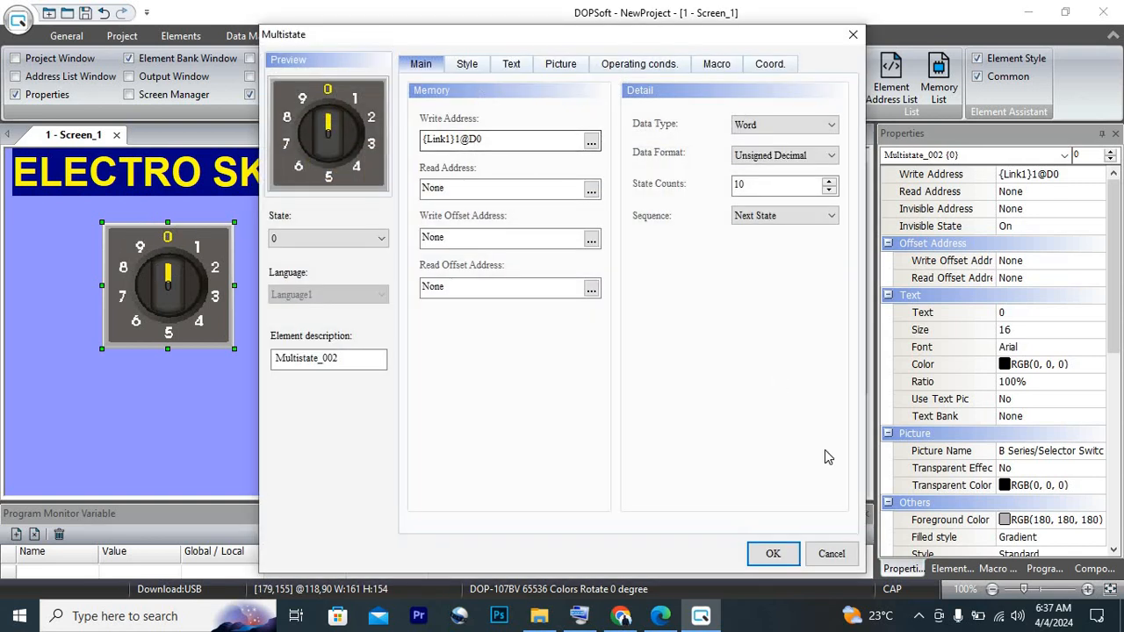
pyautogui.click(762, 550)
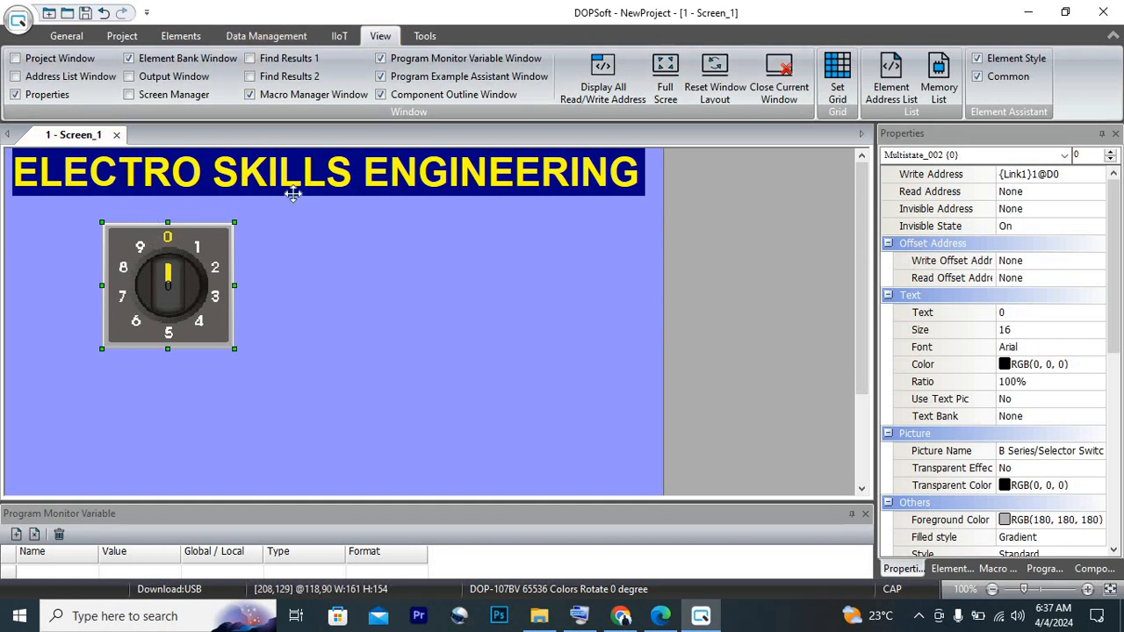
pyautogui.click(626, 83)
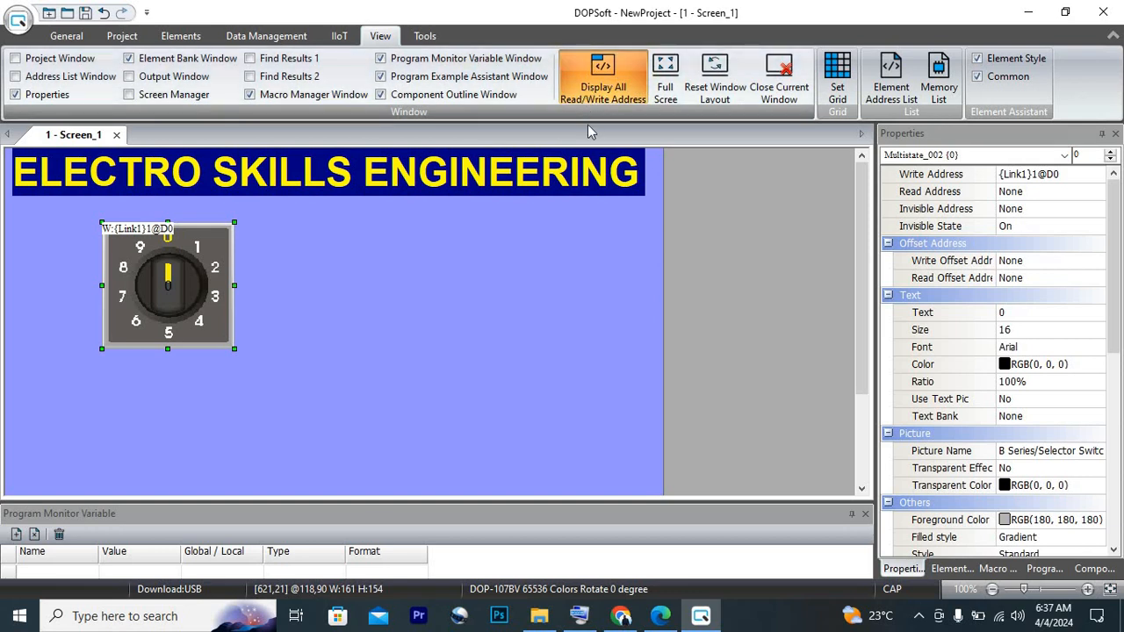
pyautogui.click(626, 100)
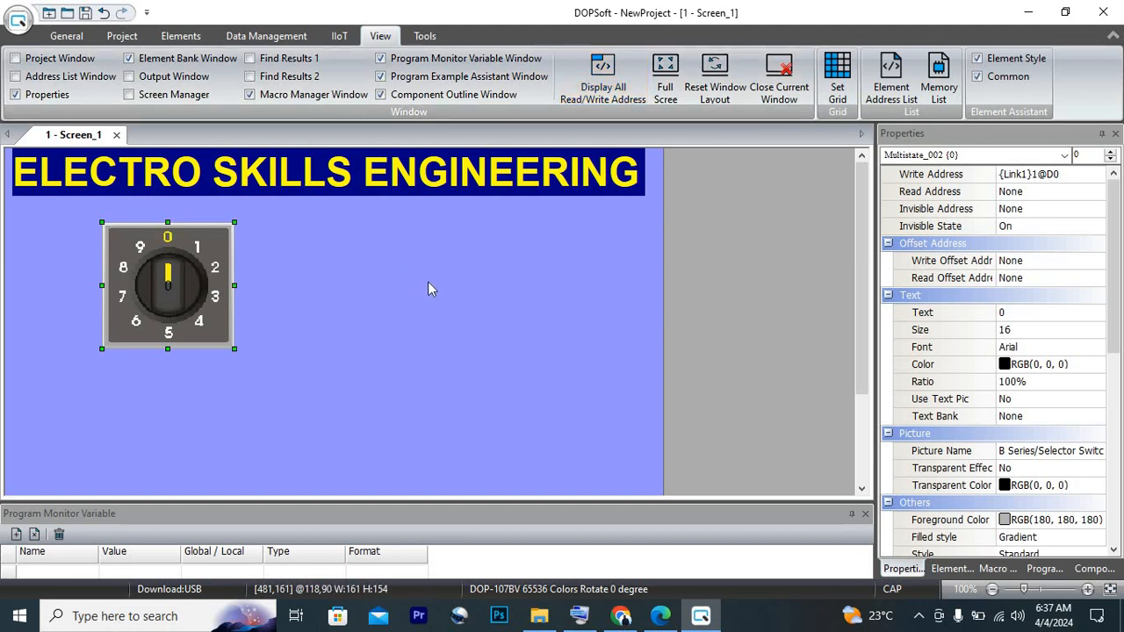
# Run the off-line simulation, cycle the selector switch through its states 0 to 9 and around again, and close the emulator
pyautogui.click(129, 39)
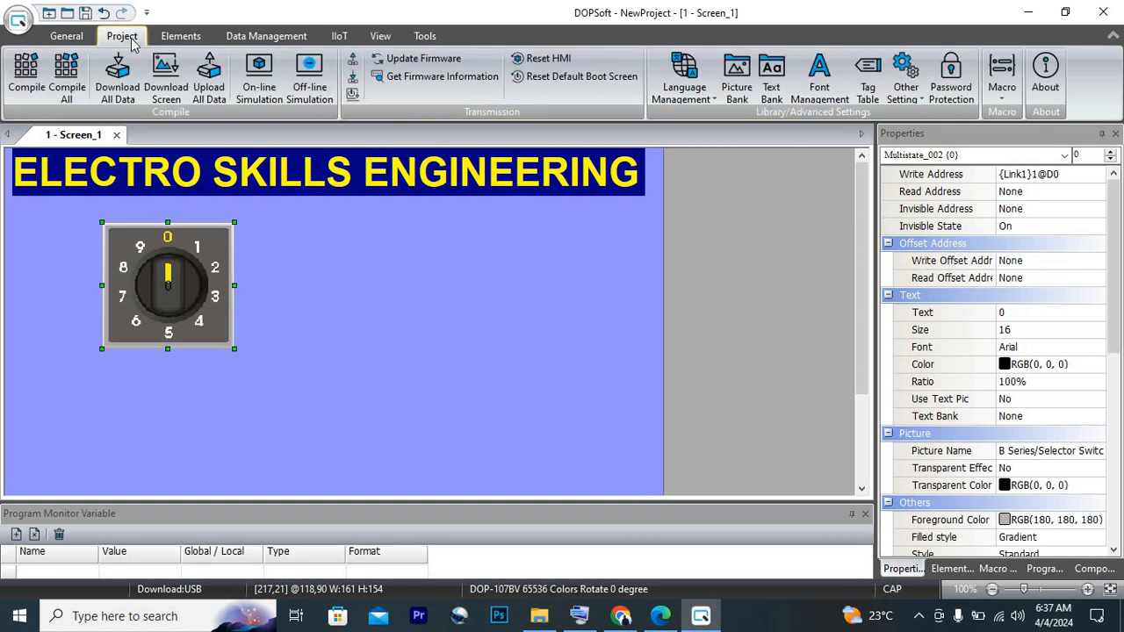
pyautogui.click(294, 95)
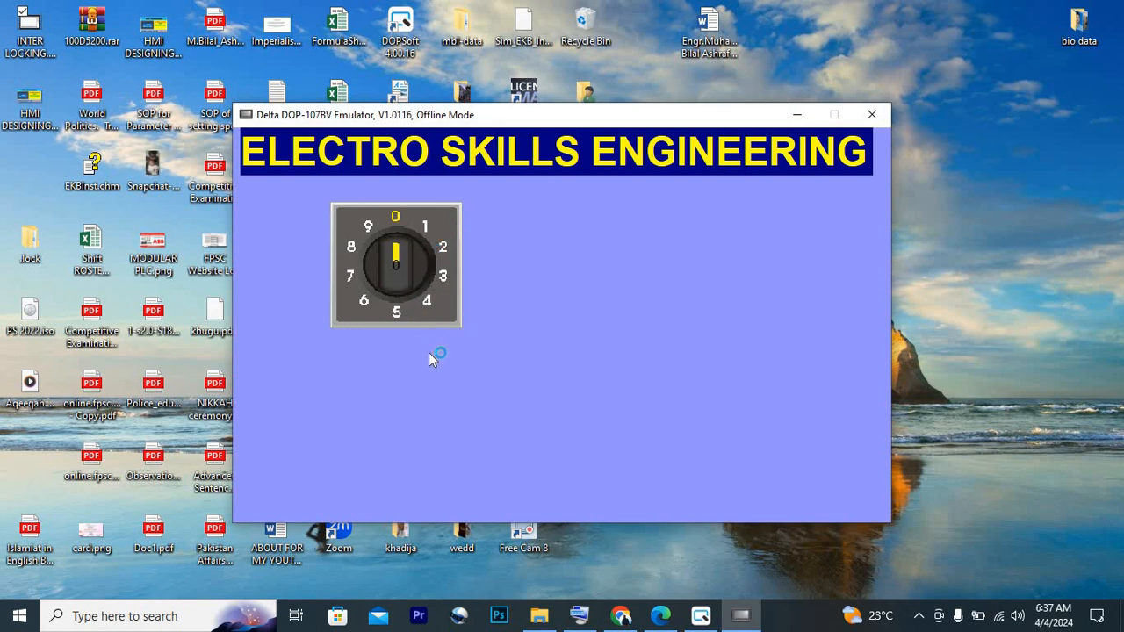
pyautogui.click(439, 305)
pyautogui.click(438, 305)
pyautogui.click(438, 305)
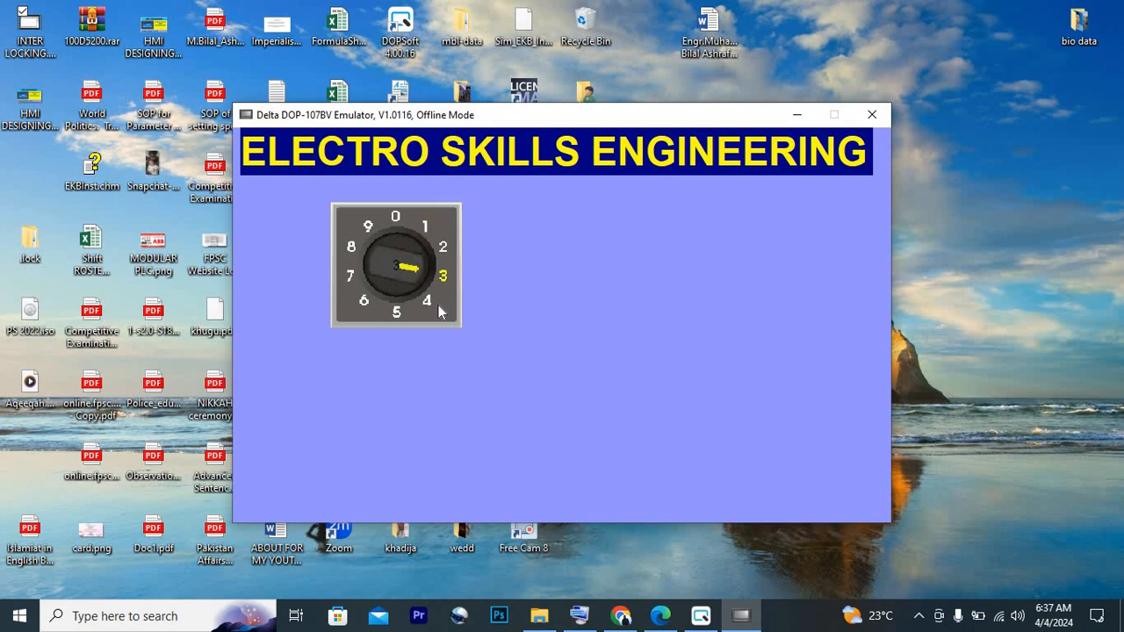
pyautogui.click(439, 305)
pyautogui.click(438, 304)
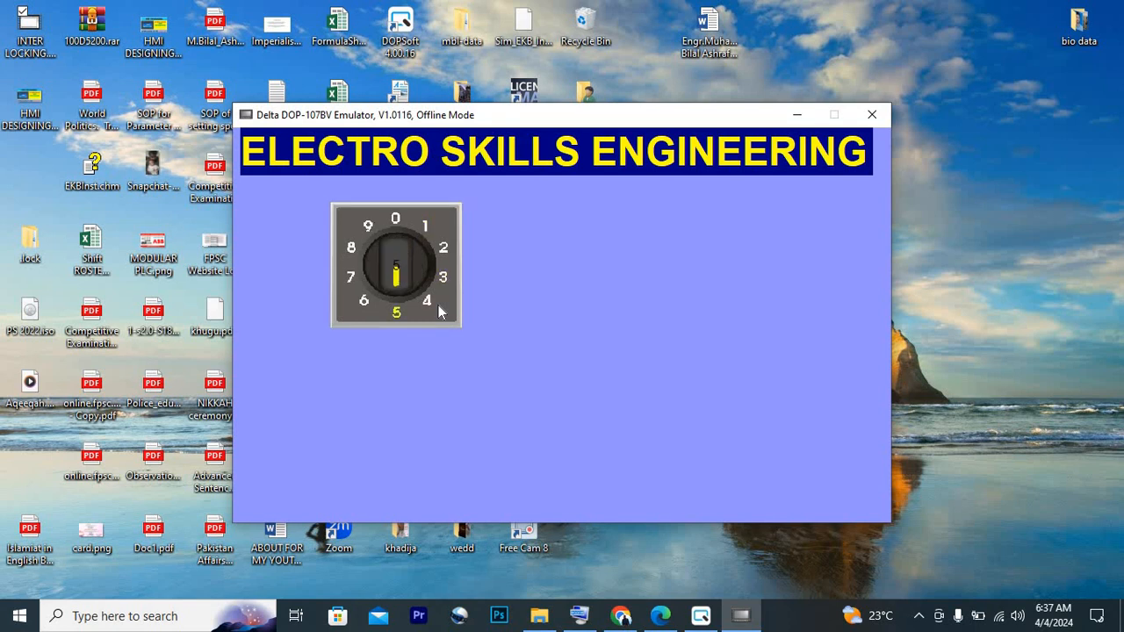
pyautogui.click(438, 305)
pyautogui.click(438, 305)
pyautogui.click(438, 305)
pyautogui.click(439, 305)
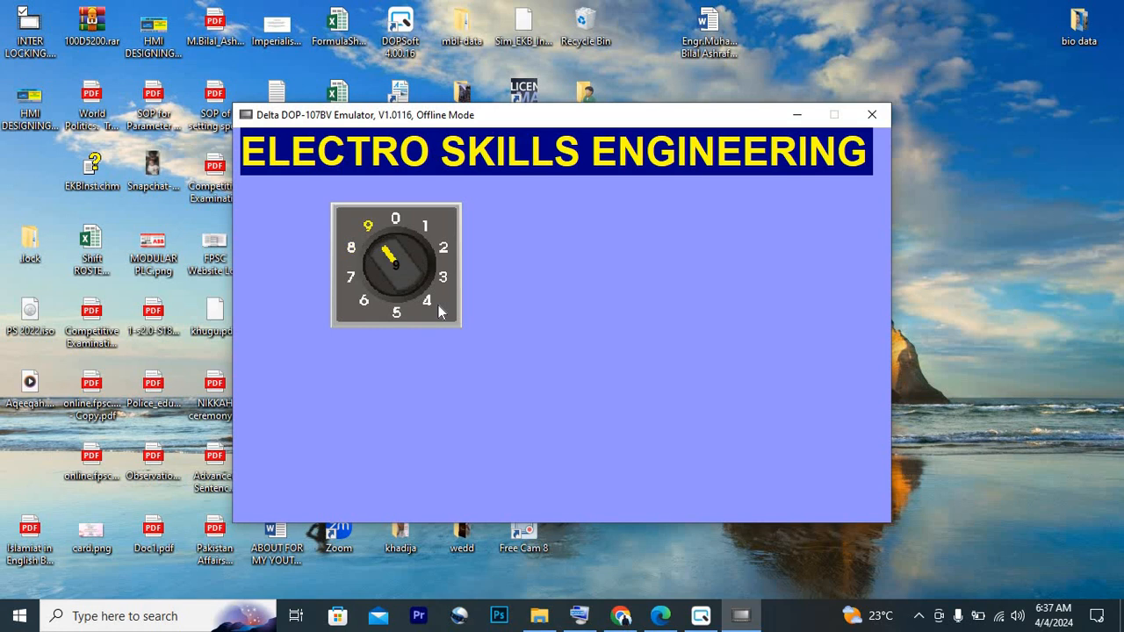
pyautogui.click(438, 305)
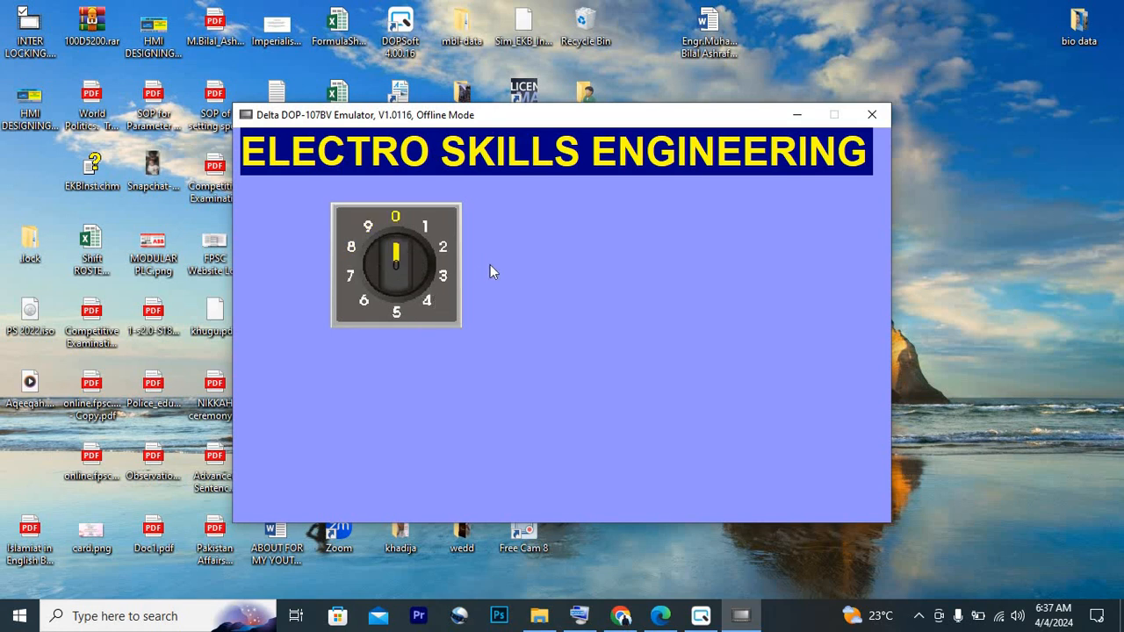
pyautogui.click(453, 280)
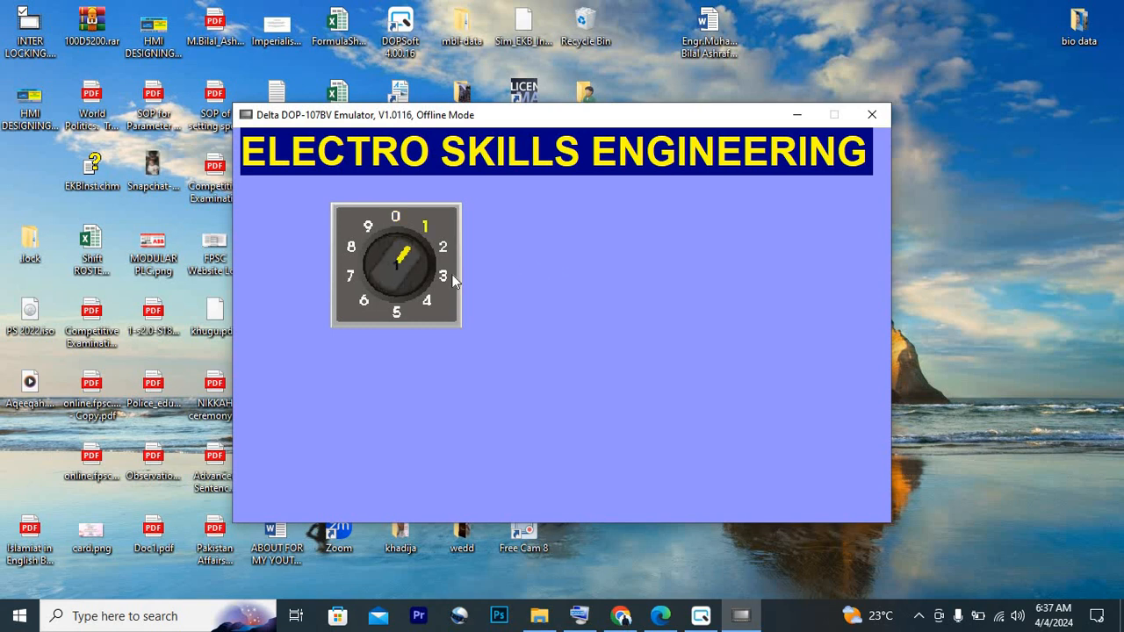
pyautogui.click(454, 279)
pyautogui.click(872, 114)
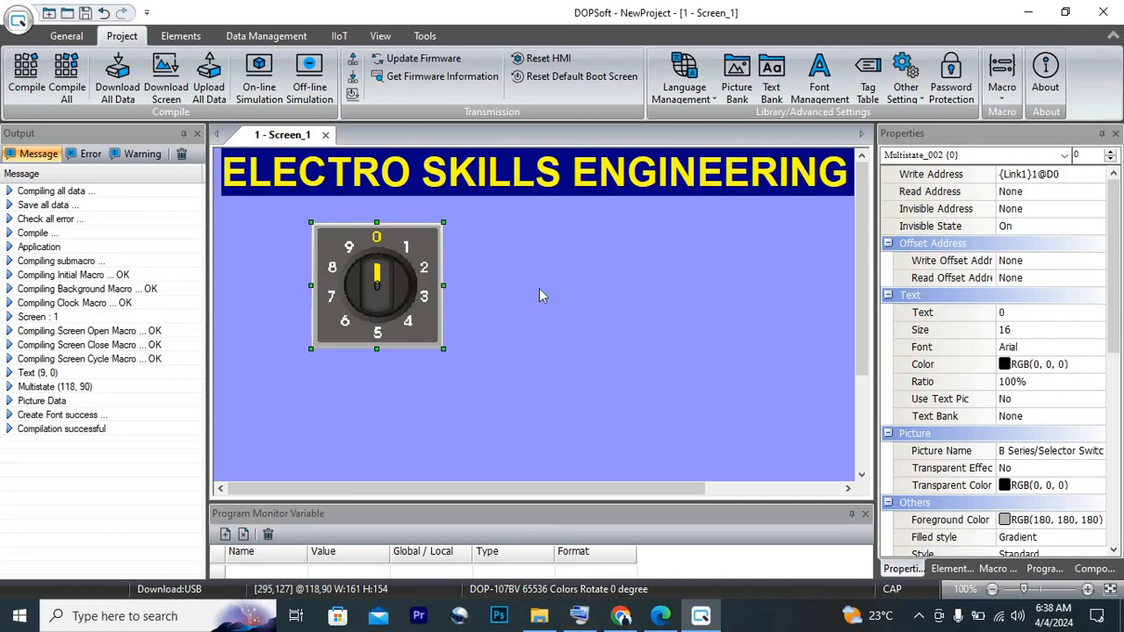
# Place a Set Value button about 217 wide and 90 high on the screen, to the right of the selector switch
pyautogui.rightClick(540, 296)
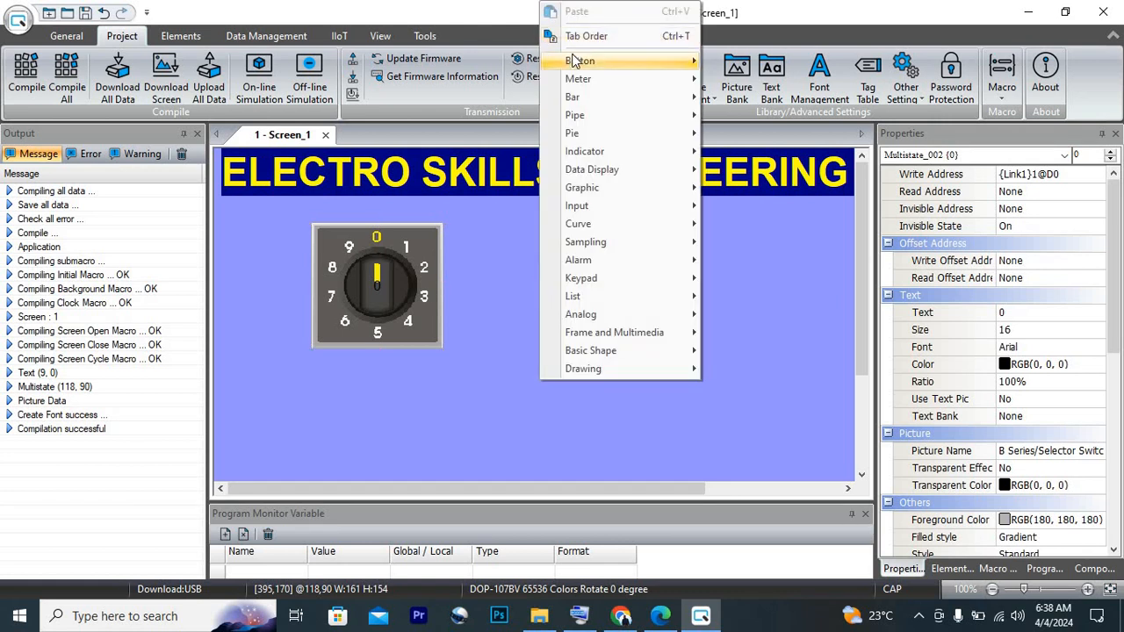
pyautogui.moveTo(573, 60)
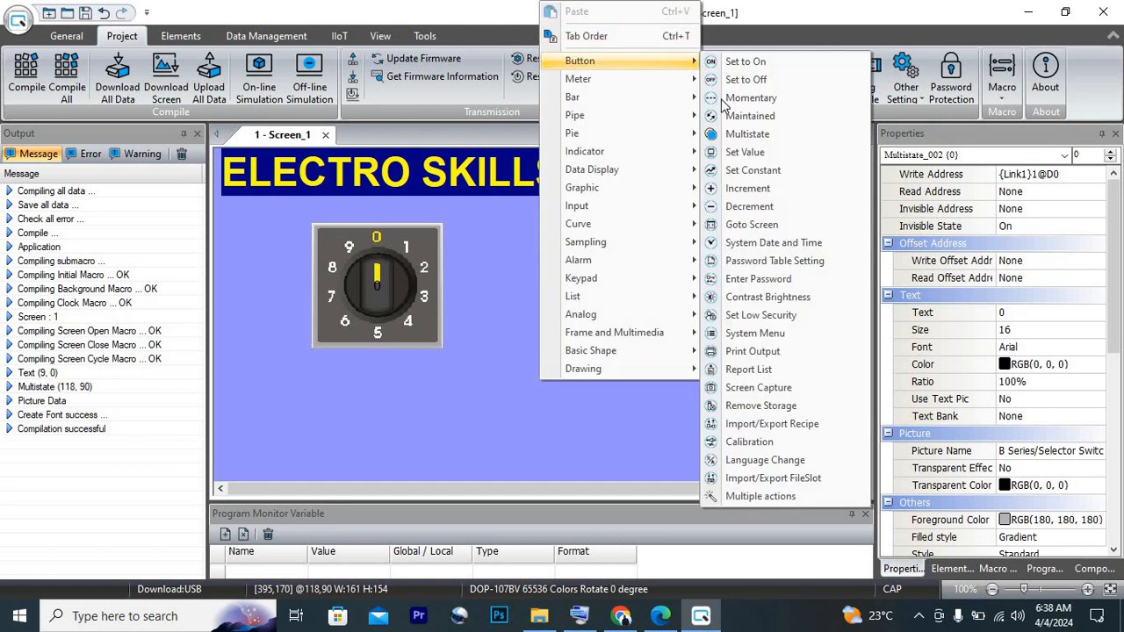
pyautogui.click(746, 152)
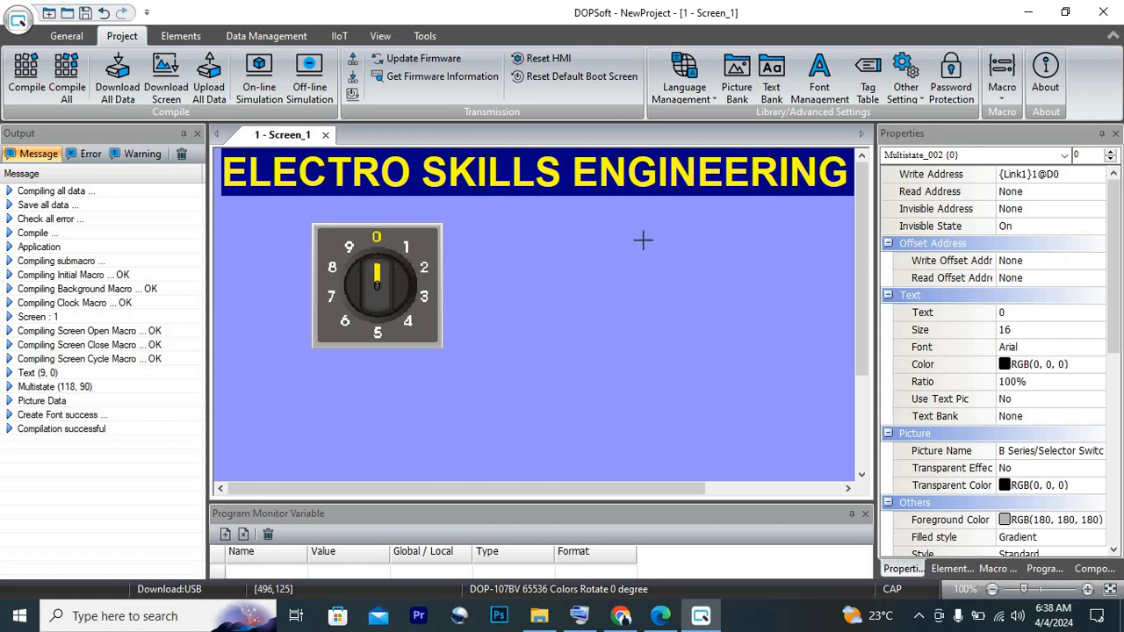
pyautogui.moveTo(619, 245); pyautogui.dragTo(796, 317)
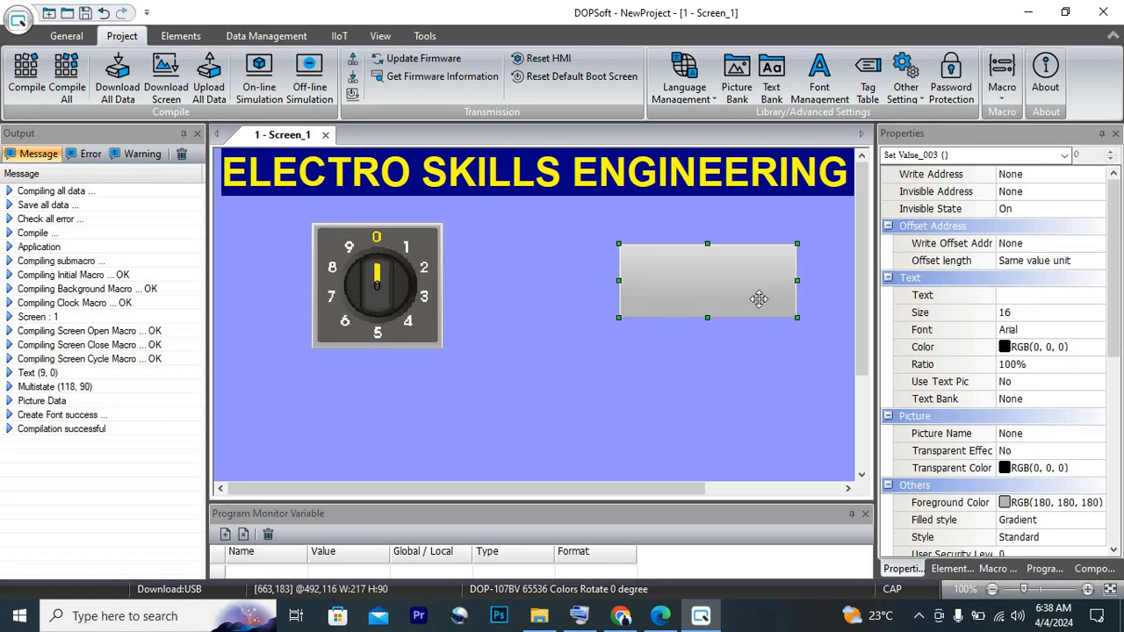
# Set the Set Value button's write address to register D0 on Link1
pyautogui.doubleClick(755, 296)
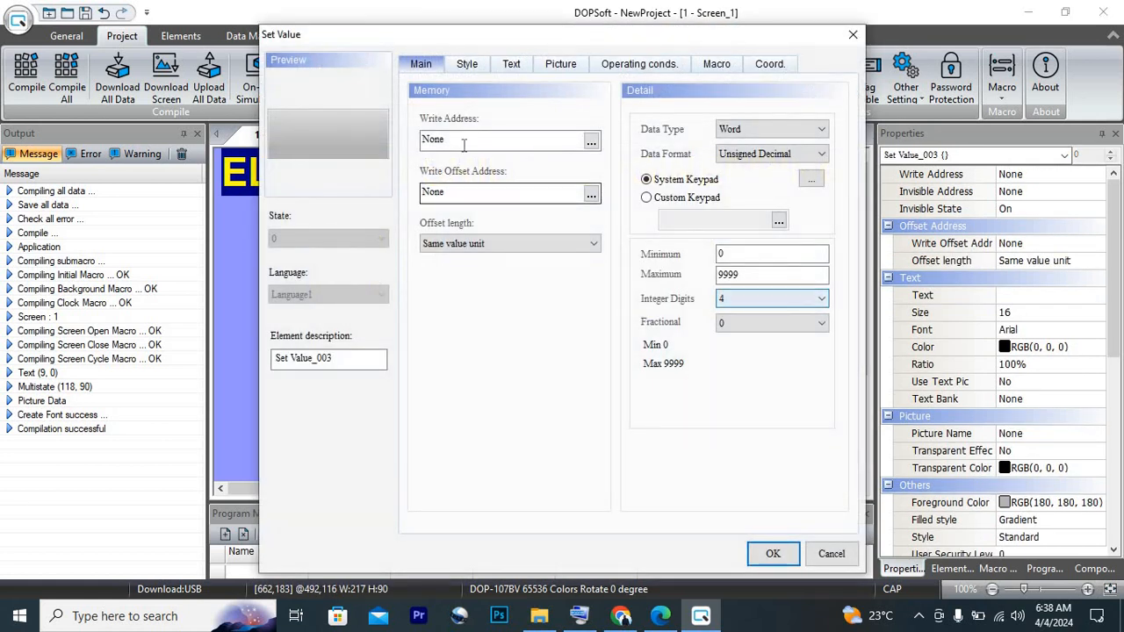
pyautogui.click(590, 143)
pyautogui.click(624, 169)
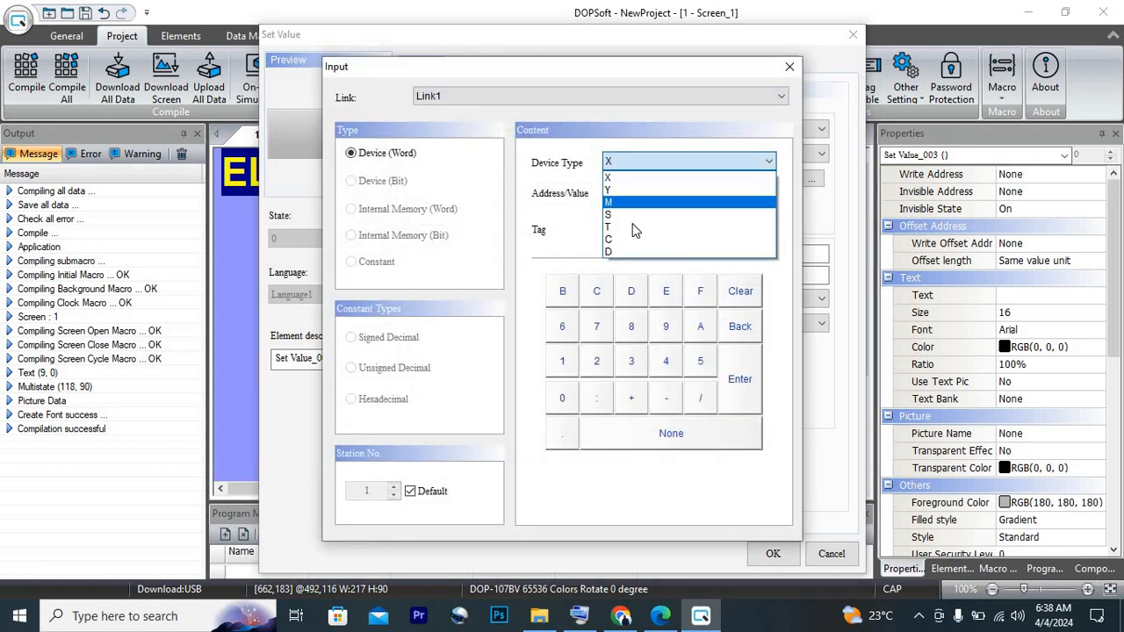
pyautogui.click(627, 251)
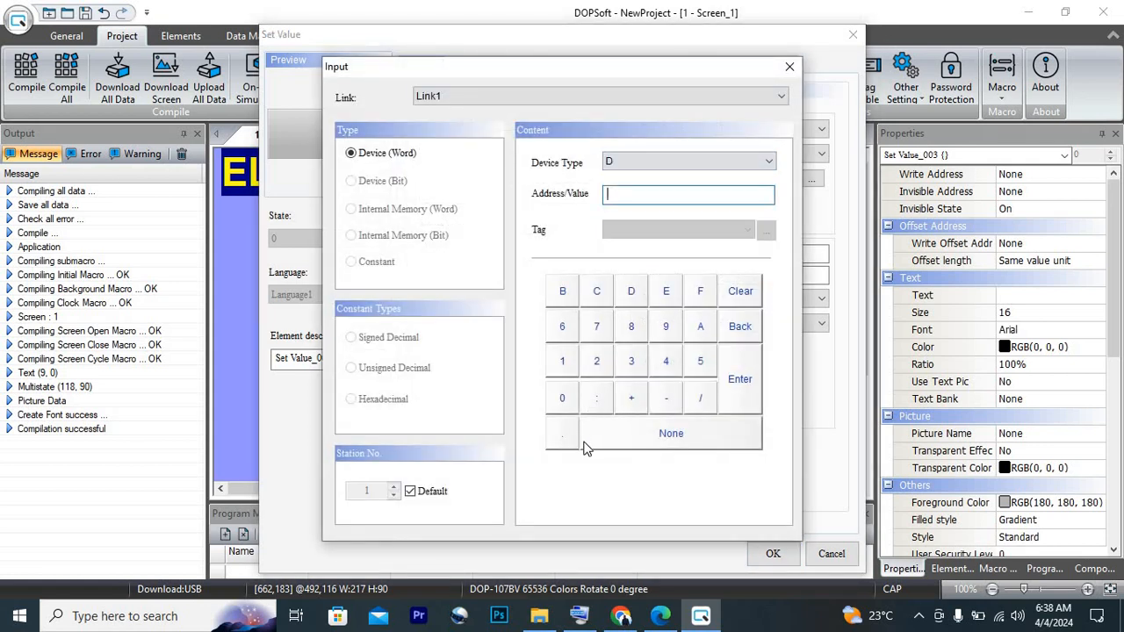
pyautogui.click(564, 400)
pyautogui.click(739, 375)
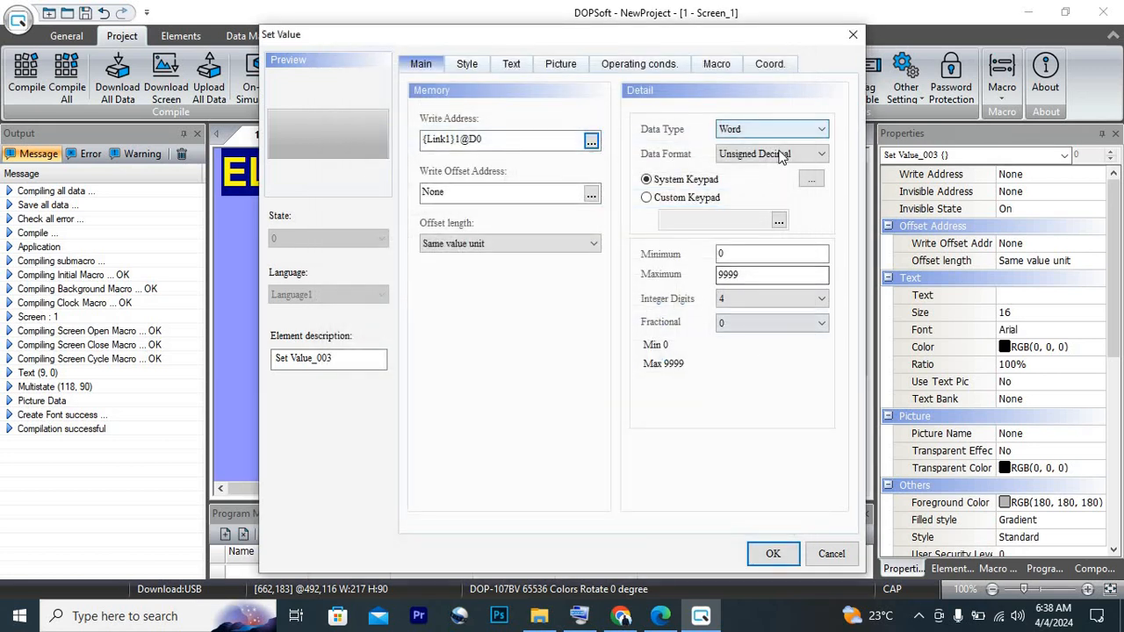
# Try the Signed Decimal data format, and settle on Unsigned Decimal with the Word data type for the Set Value button
pyautogui.click(807, 155)
pyautogui.click(772, 195)
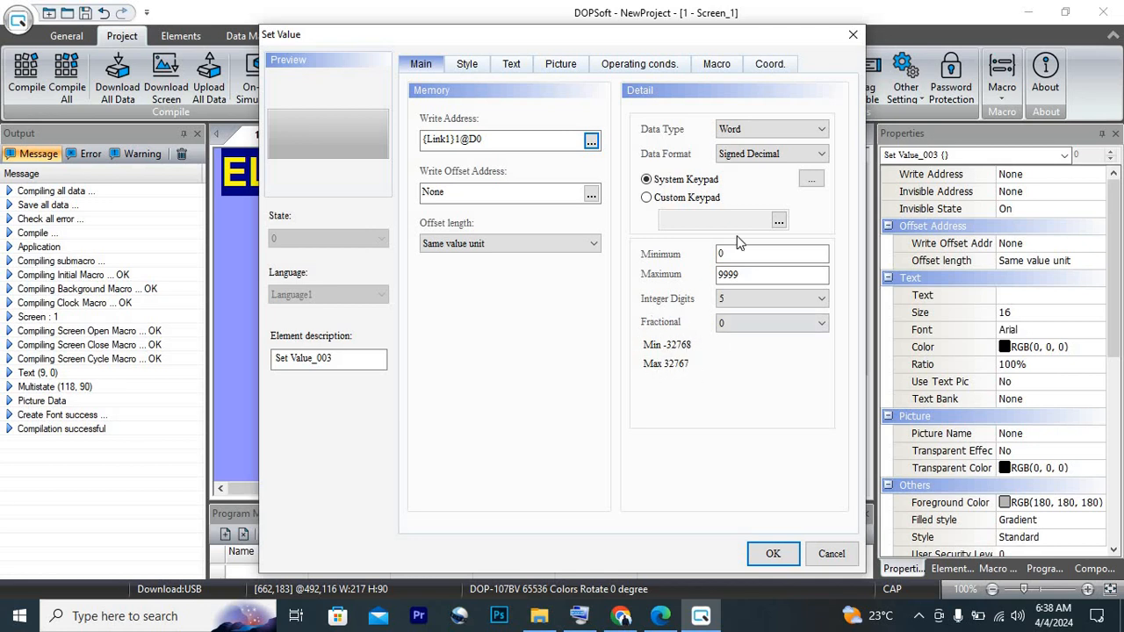
pyautogui.click(750, 153)
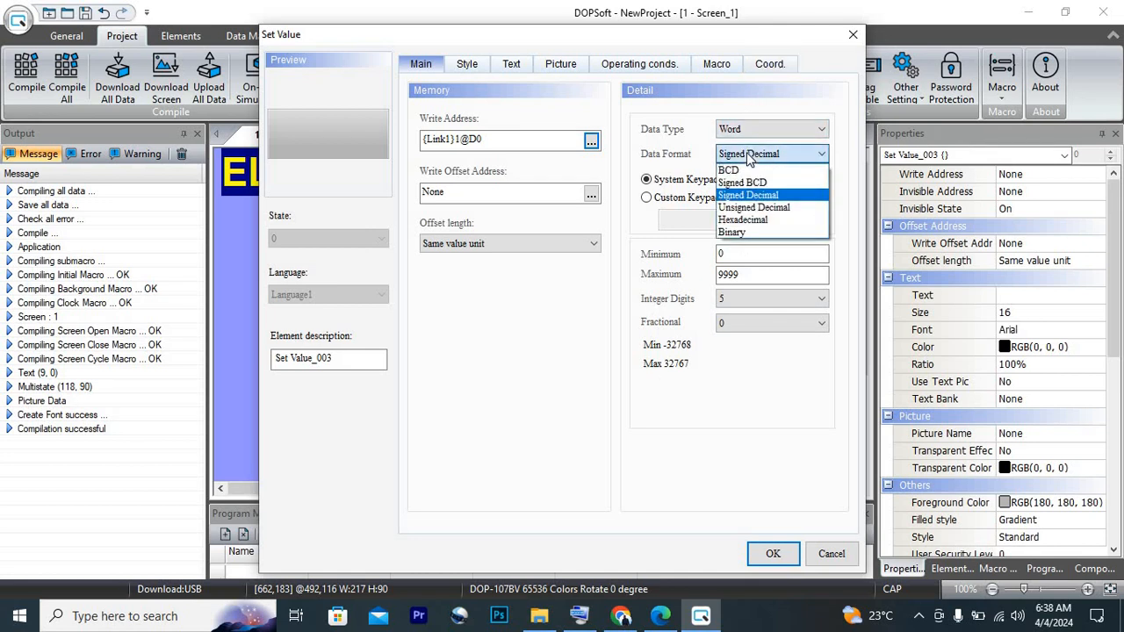
pyautogui.click(749, 209)
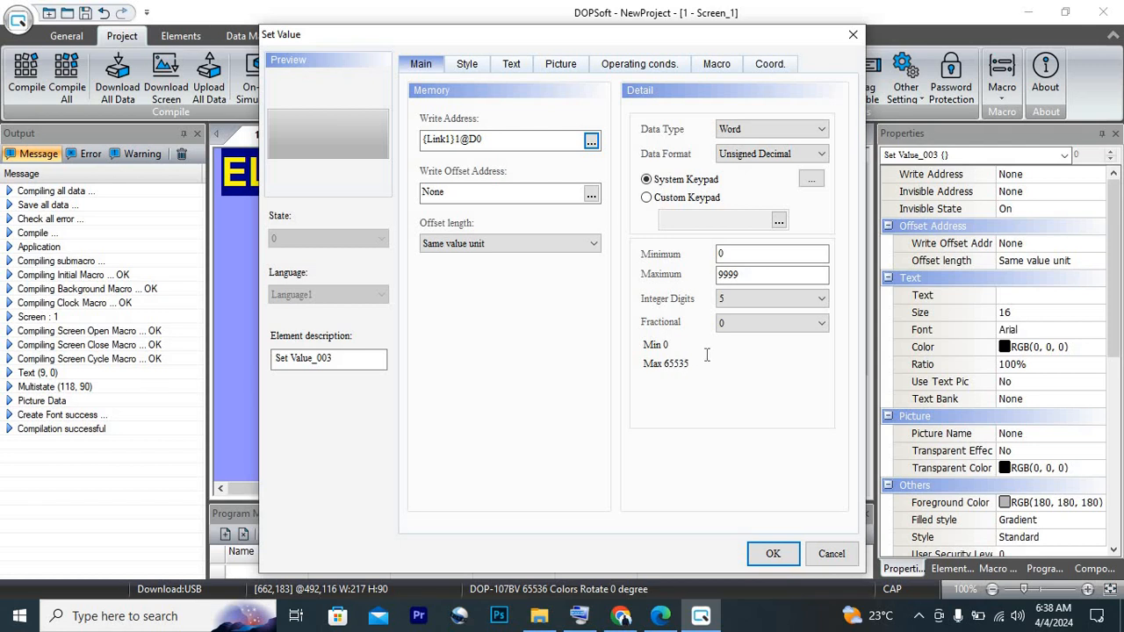
pyautogui.click(779, 130)
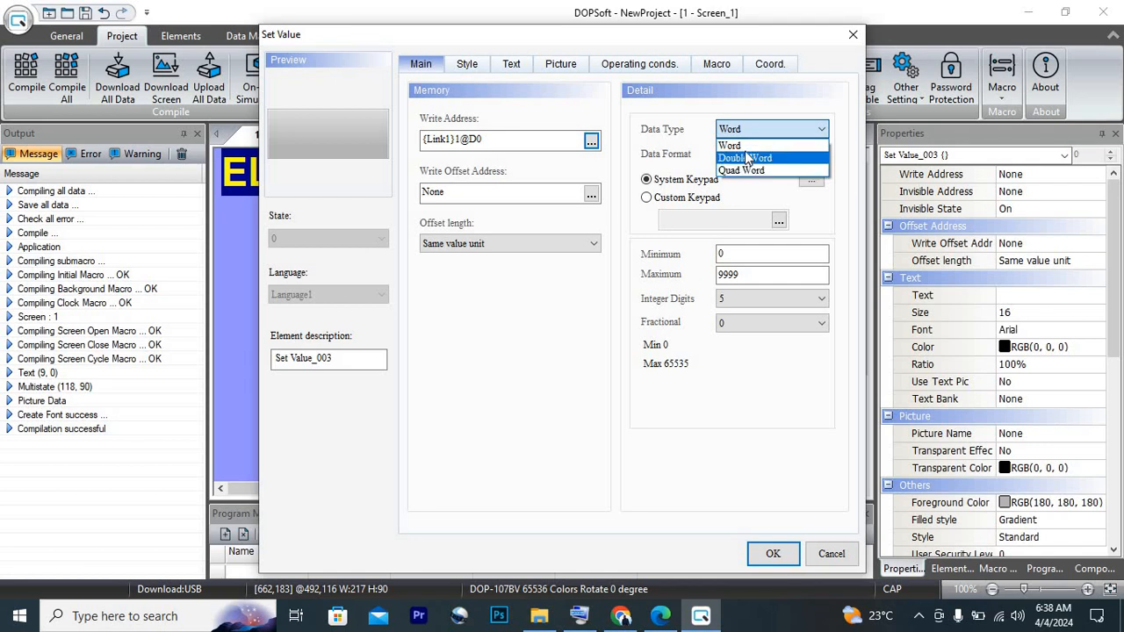
pyautogui.click(745, 147)
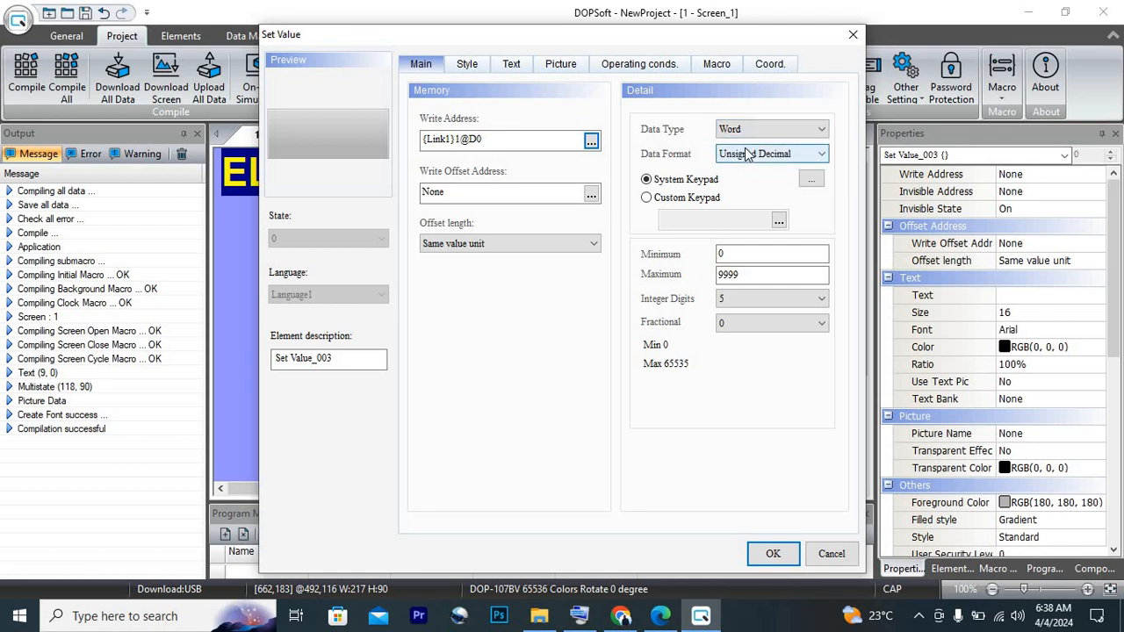
# Enter SET VALUE as the button's text and recheck its write address
pyautogui.click(510, 69)
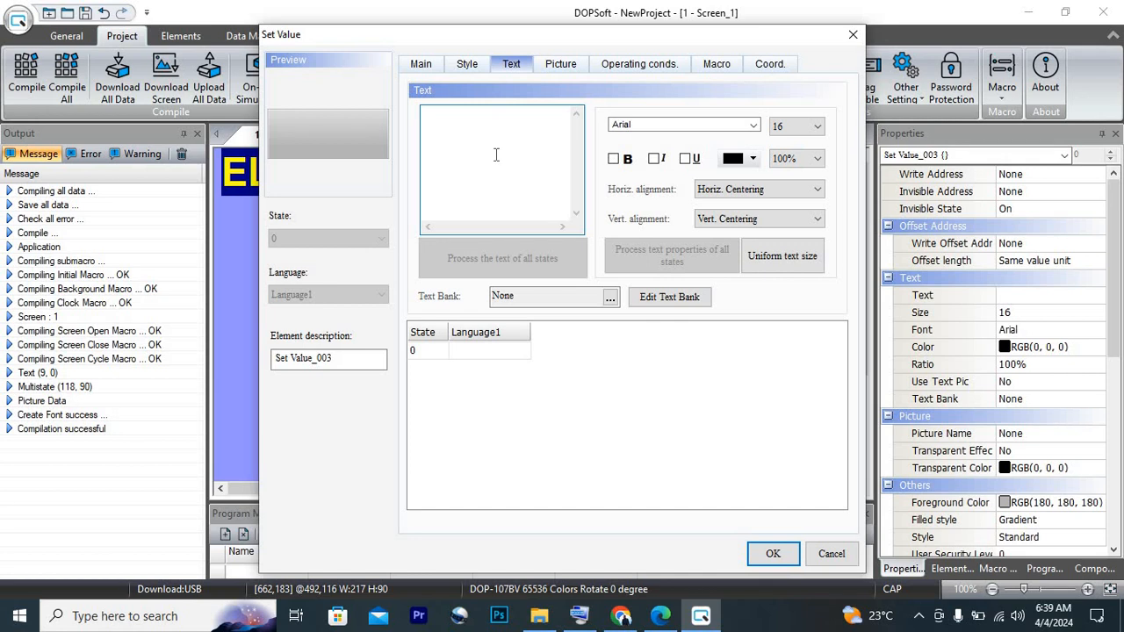
pyautogui.write('SET VALUE')
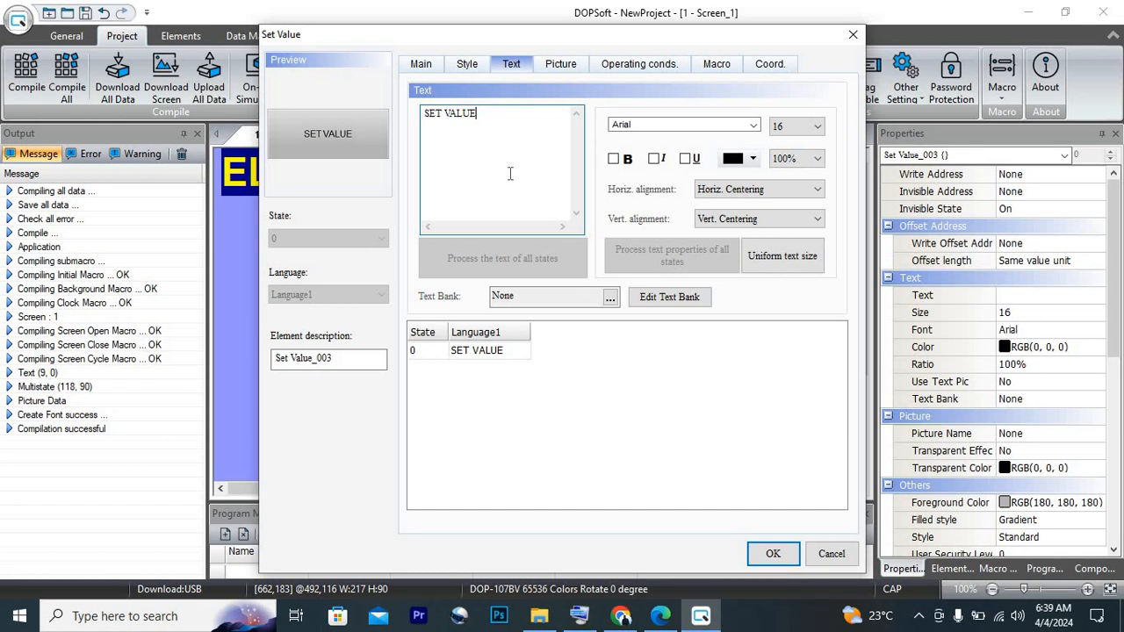
pyautogui.click(425, 66)
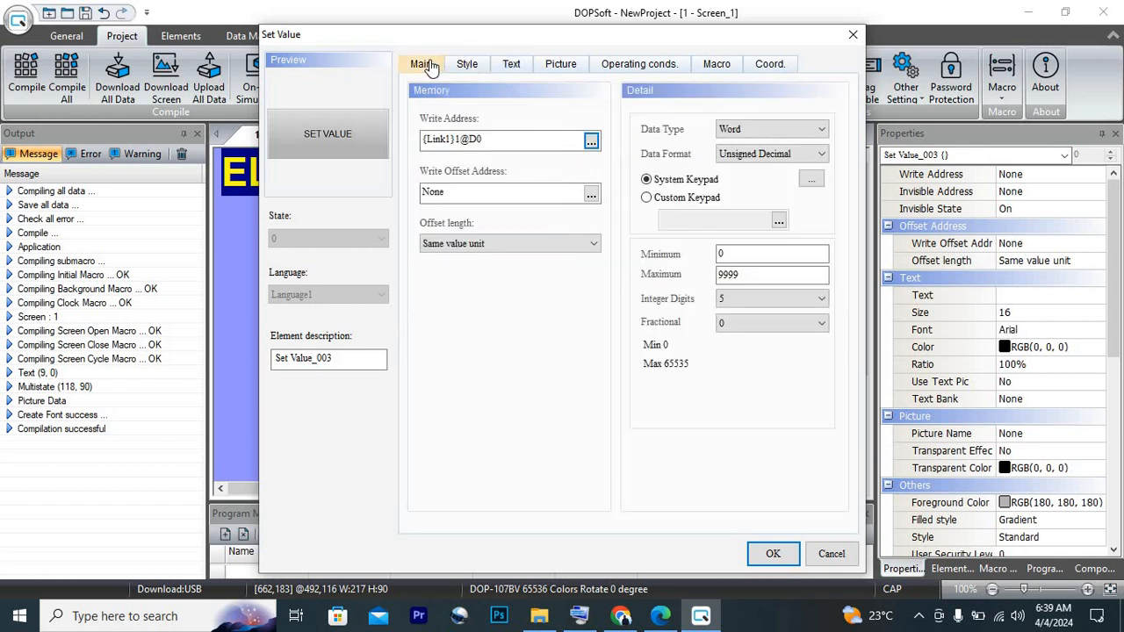
pyautogui.click(481, 143)
# Make the SET VALUE text bold and keep its horizontal alignment at Horiz. Centering
pyautogui.click(514, 66)
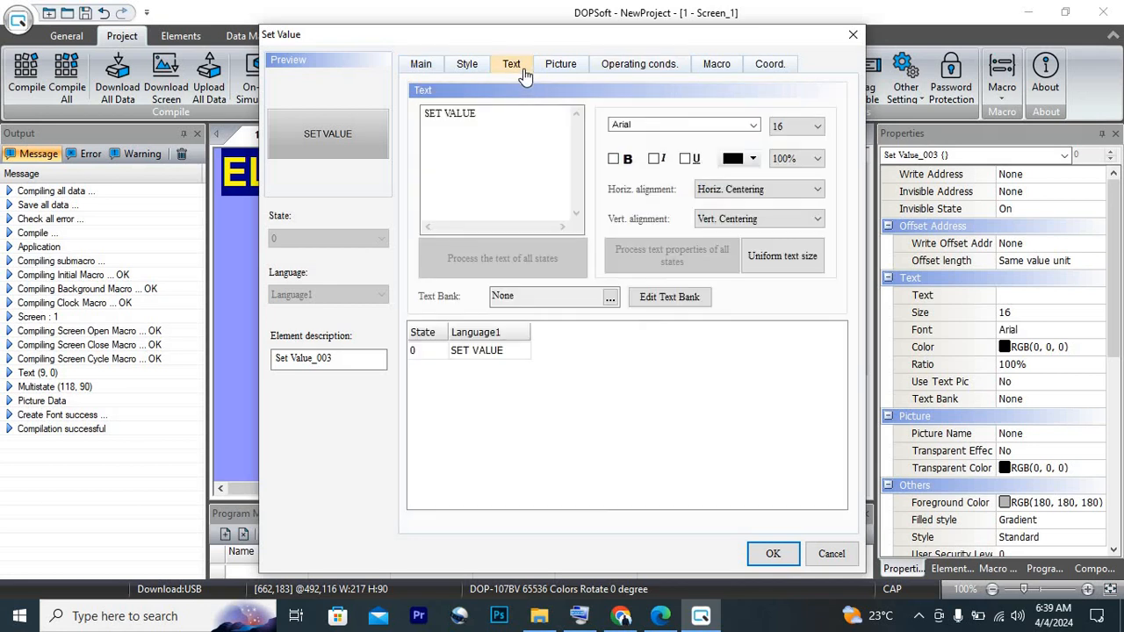
pyautogui.click(614, 160)
pyautogui.click(761, 189)
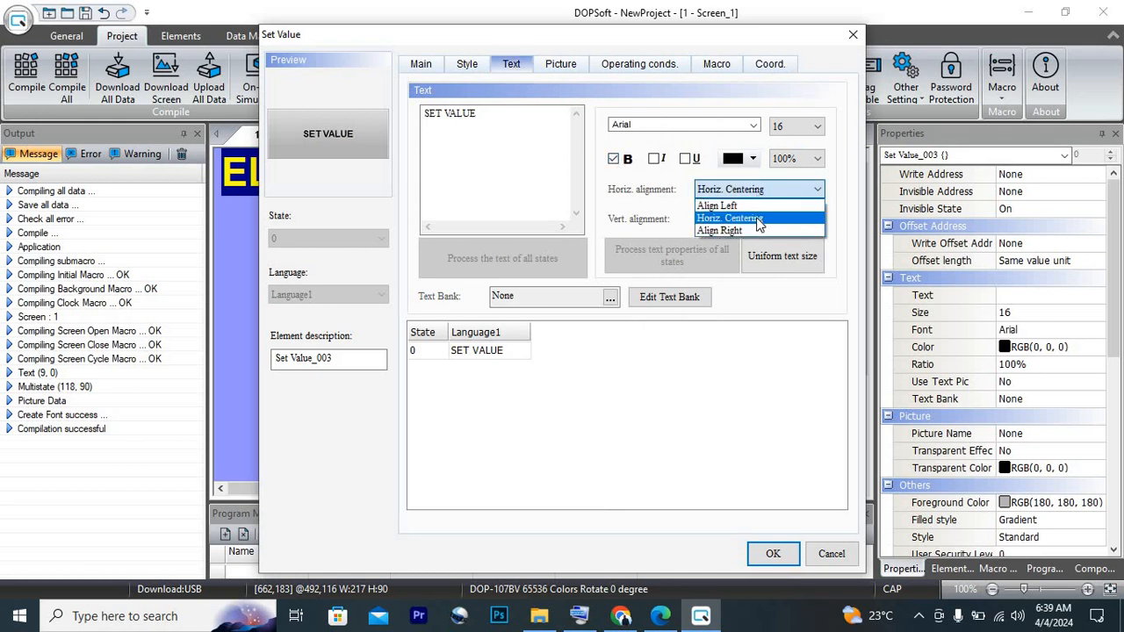
pyautogui.click(743, 219)
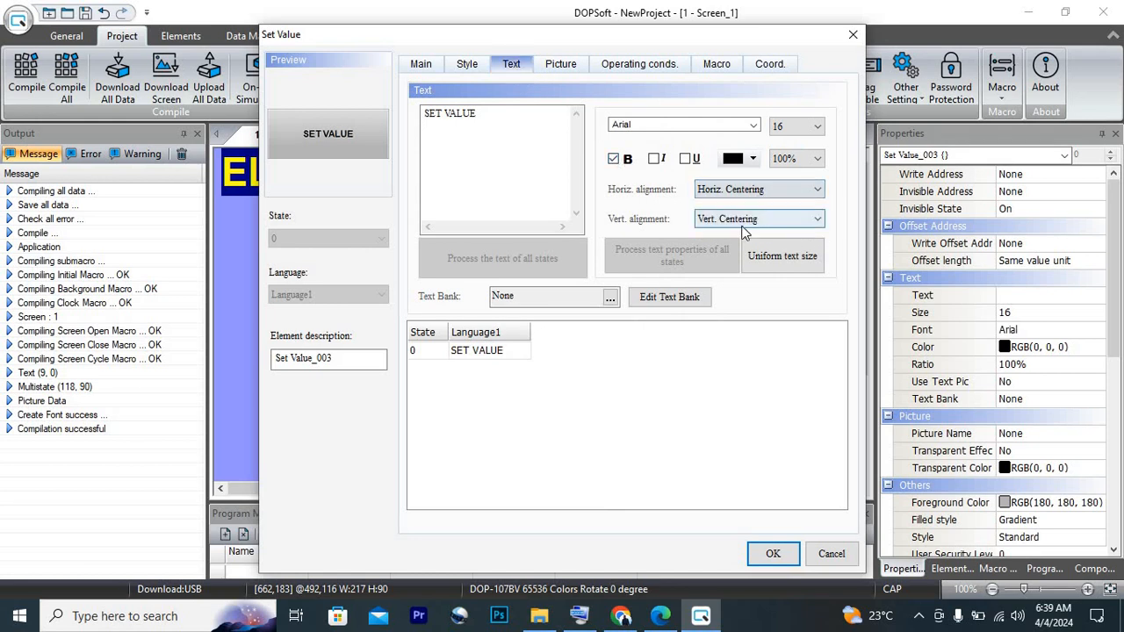
# Color the SET VALUE text bright green, RGB 0, 255, 0
pyautogui.click(755, 158)
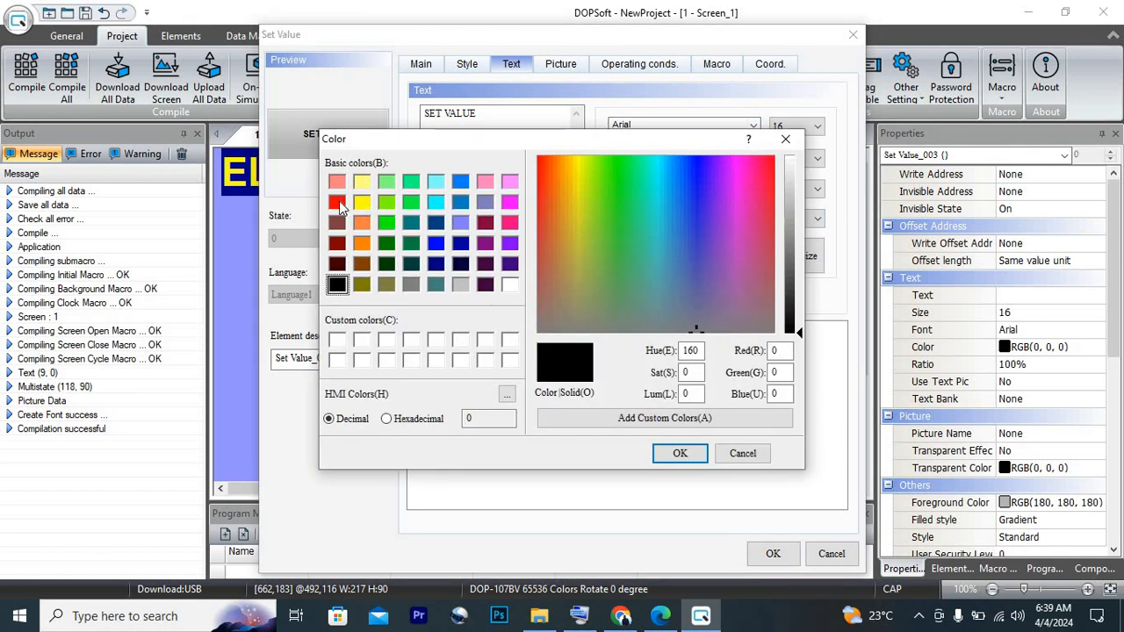
pyautogui.click(337, 203)
pyautogui.click(385, 227)
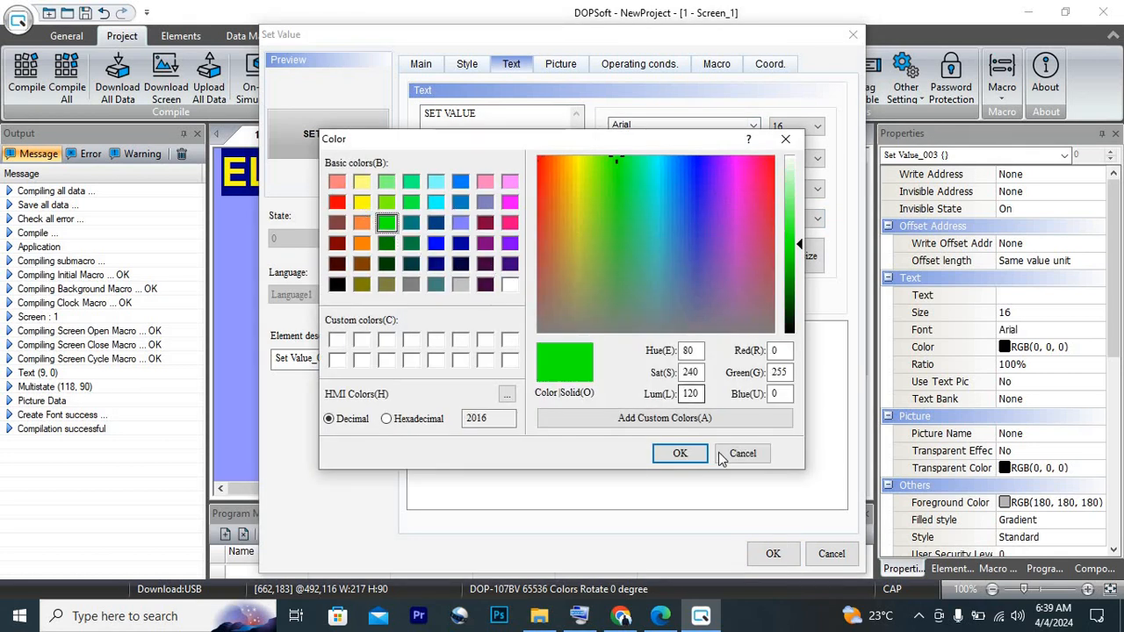
pyautogui.click(678, 453)
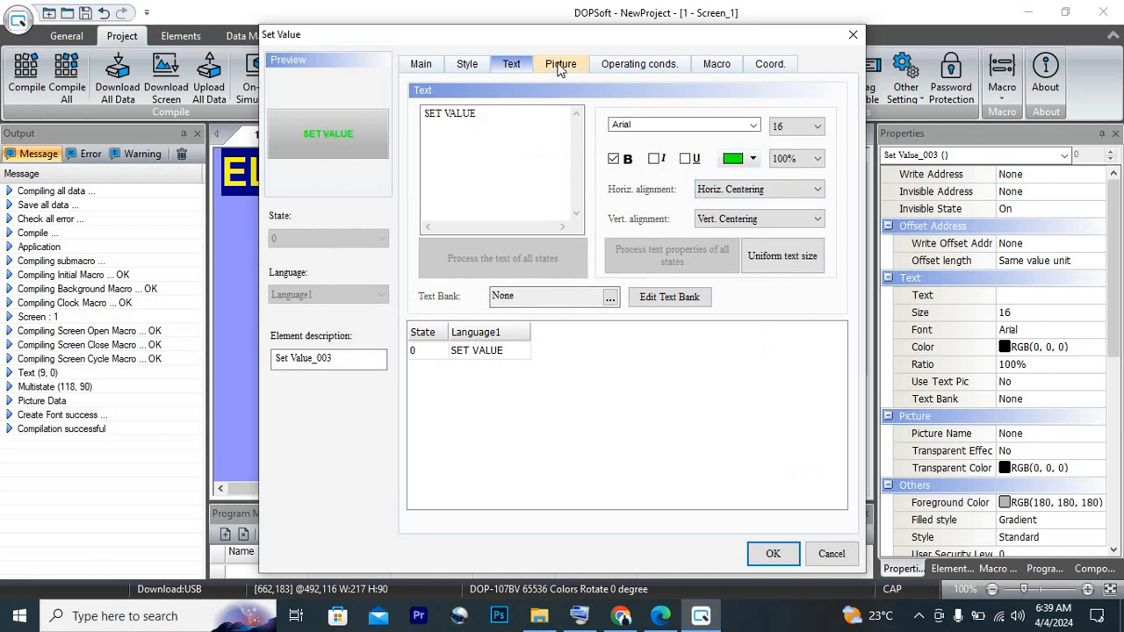
# Try yellow and dark green as the Set Value button's foreground color
pyautogui.click(475, 68)
pyautogui.click(591, 156)
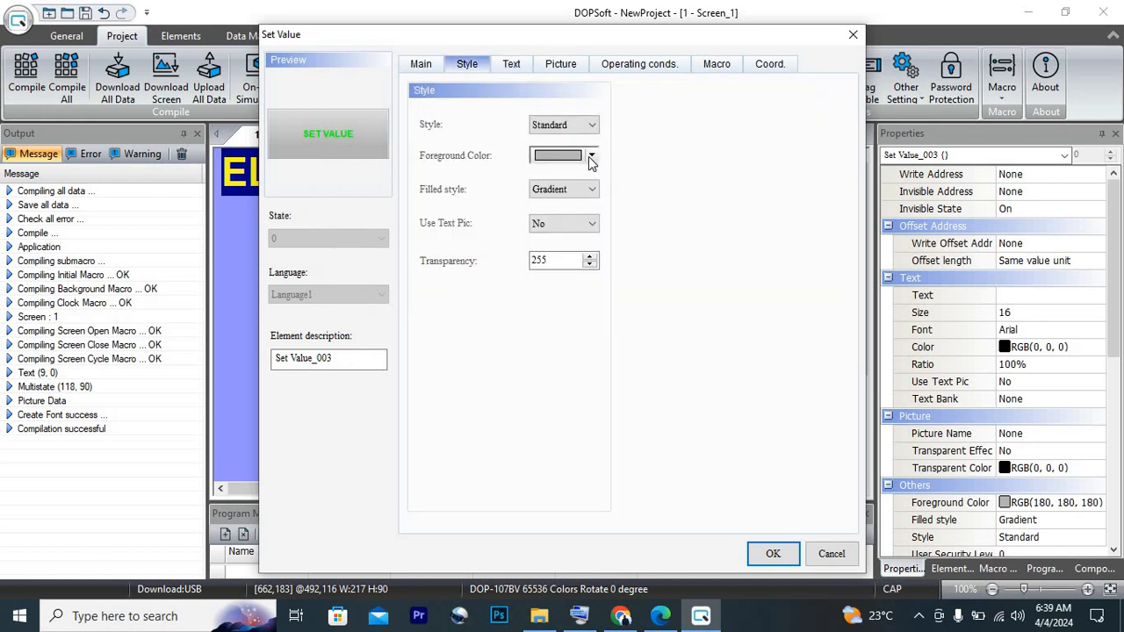
pyautogui.click(362, 203)
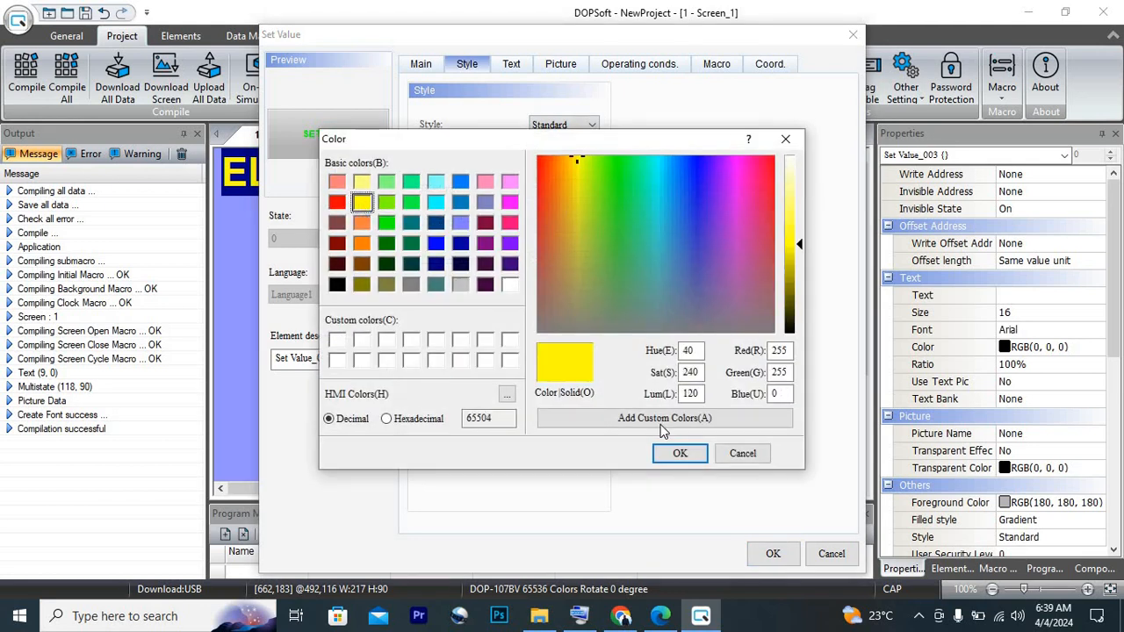
pyautogui.click(671, 454)
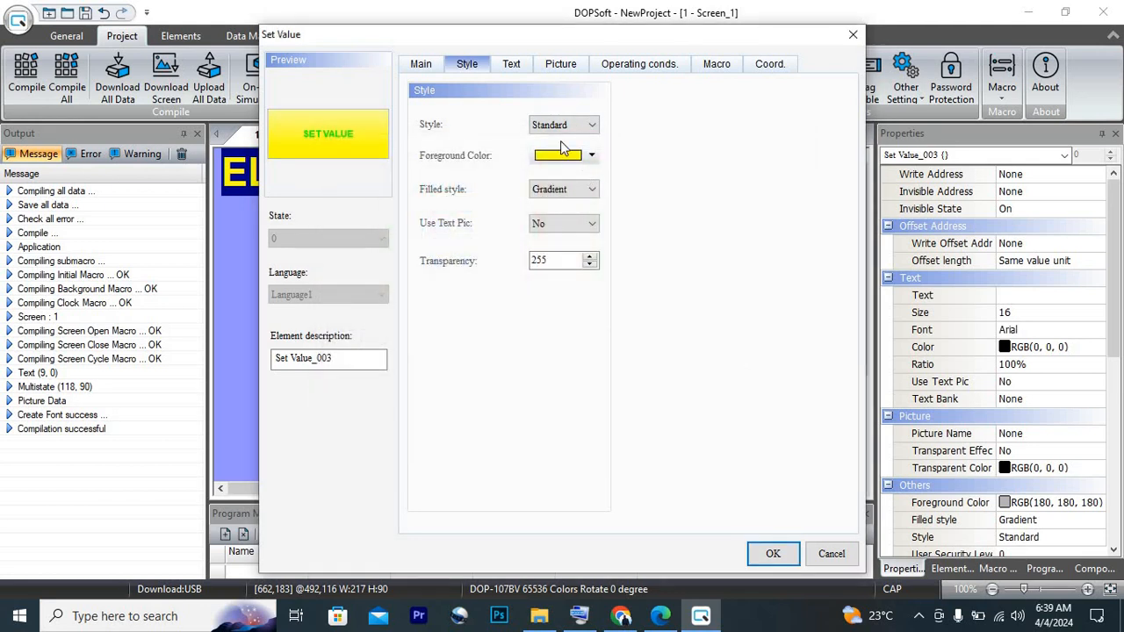
pyautogui.click(591, 155)
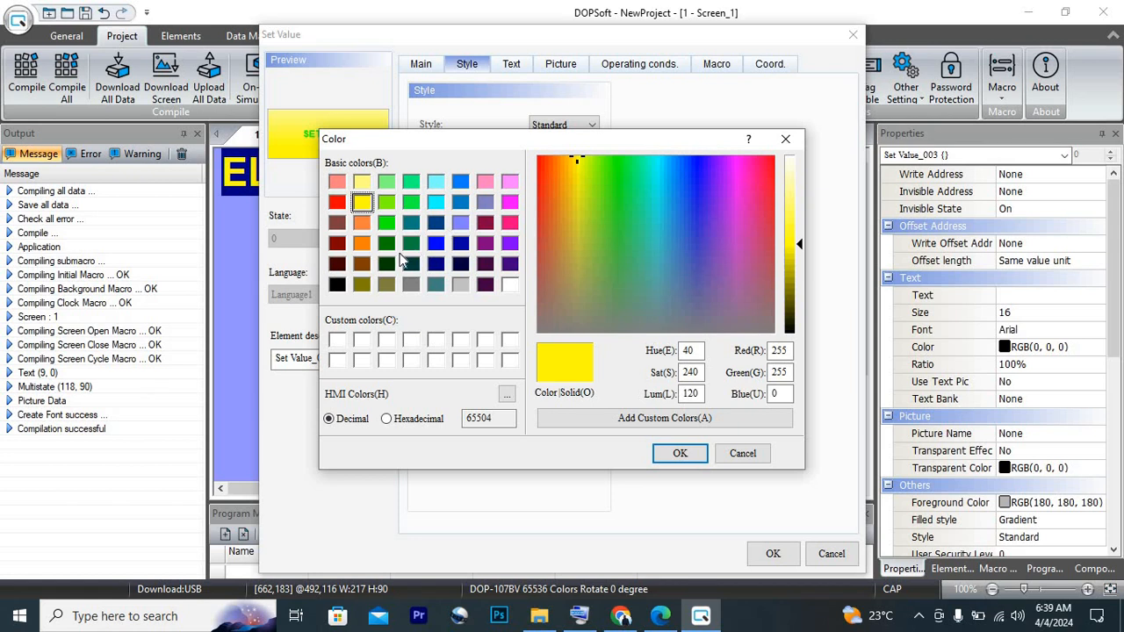
pyautogui.click(460, 264)
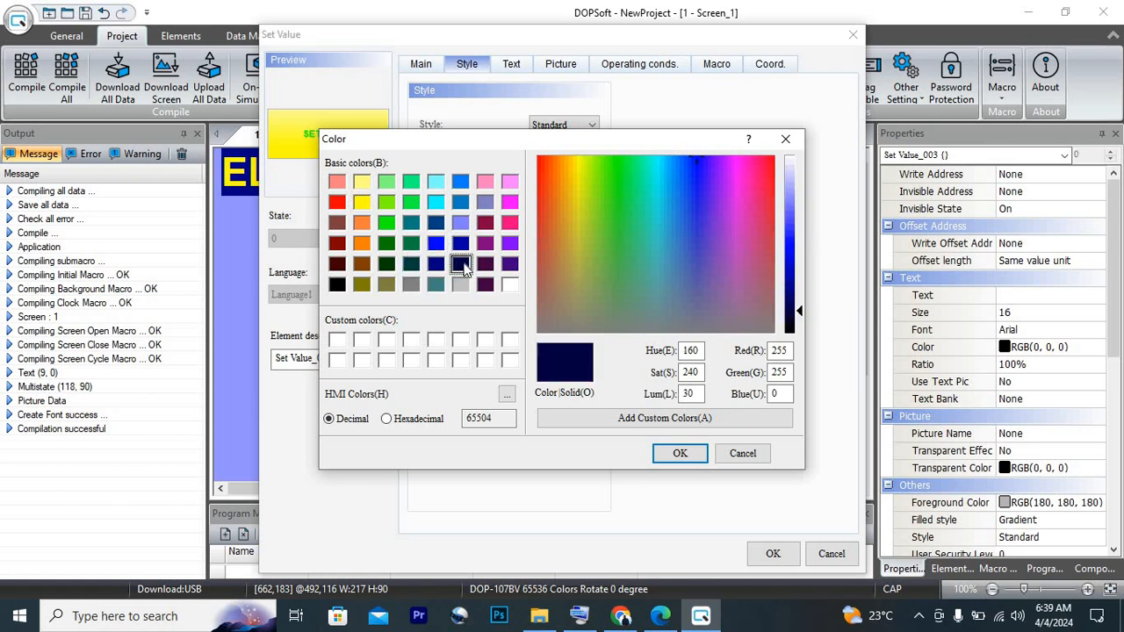
pyautogui.click(387, 267)
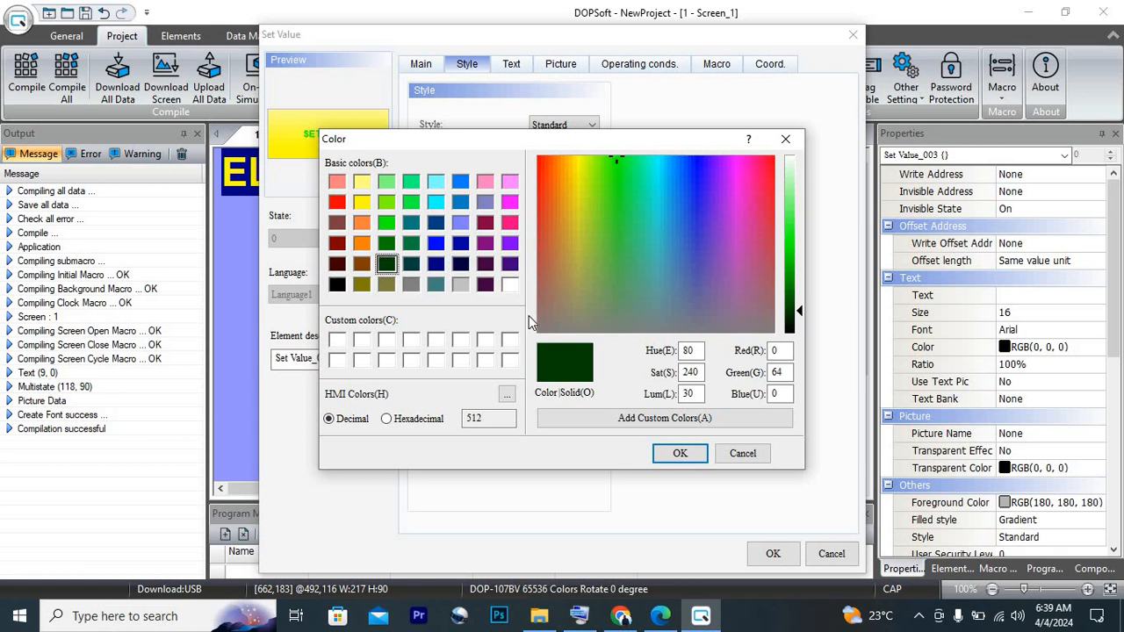
pyautogui.click(679, 454)
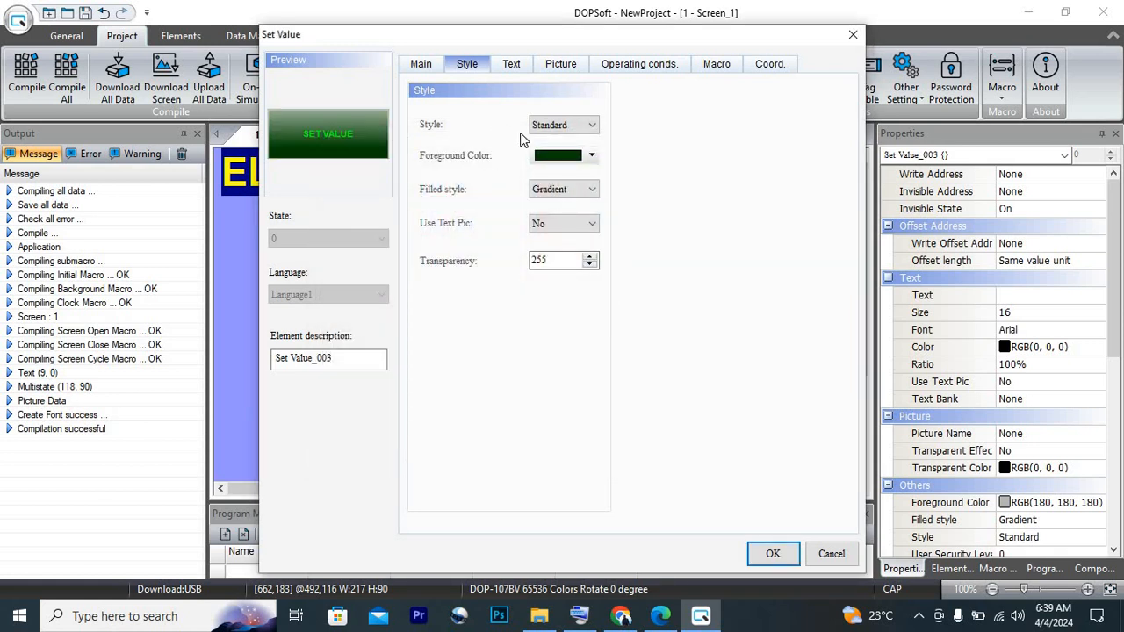
# Set the Set Value button's foreground color to cyan, RGB 0, 255, 255
pyautogui.click(559, 155)
pyautogui.click(436, 202)
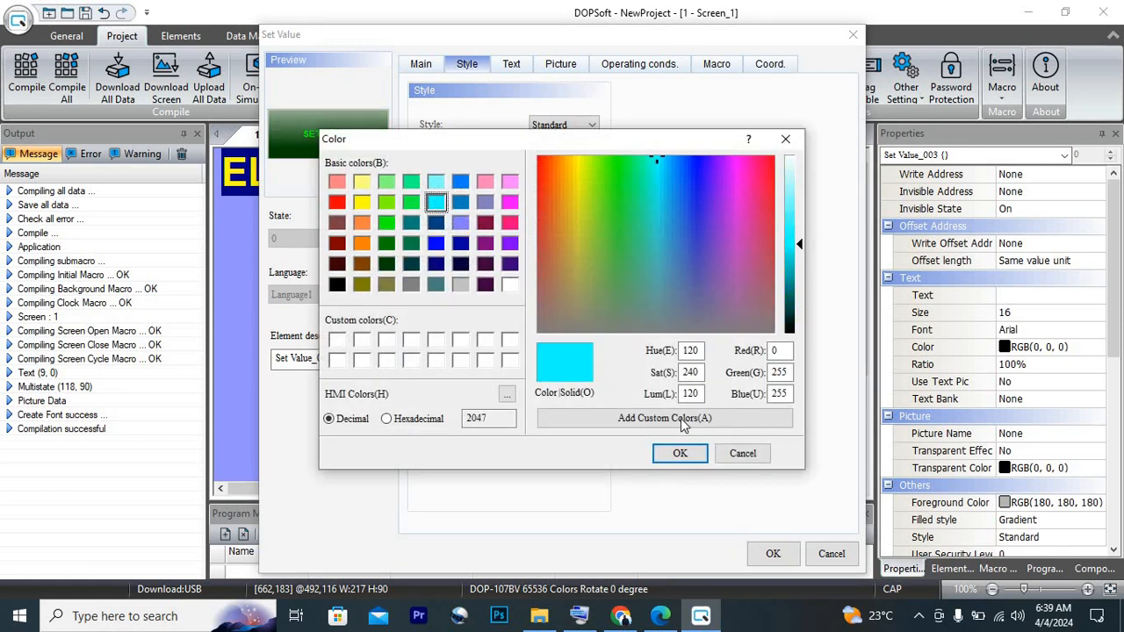
pyautogui.click(680, 453)
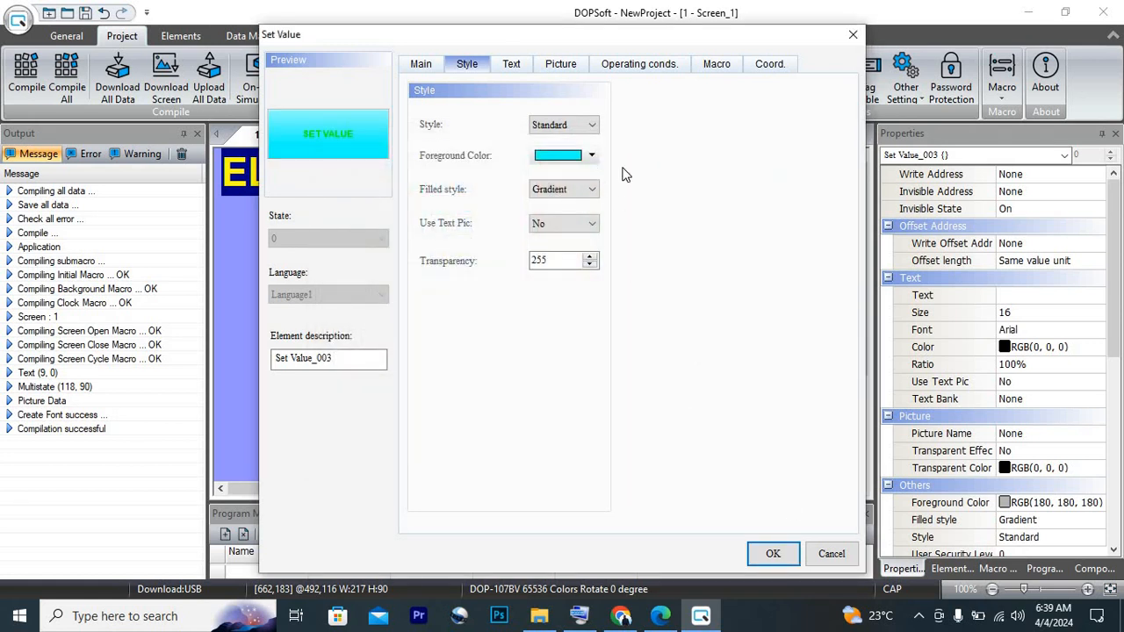
# Change the SET VALUE text's font to Arial Black and its color to dark navy blue, RGB 0, 0, 64
pyautogui.click(516, 69)
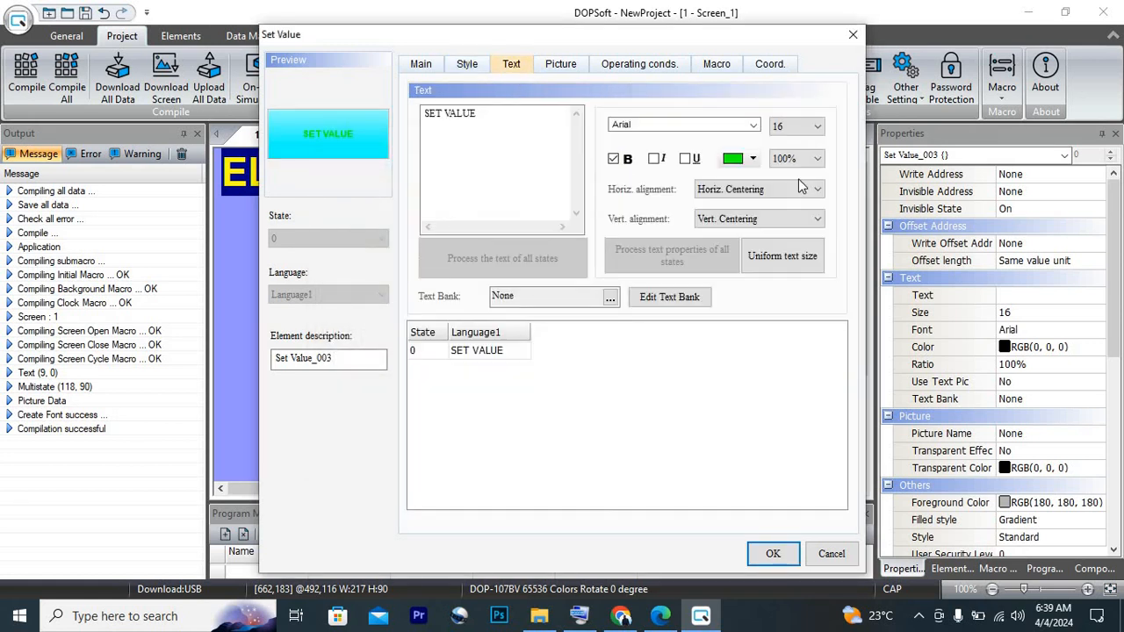
pyautogui.click(753, 125)
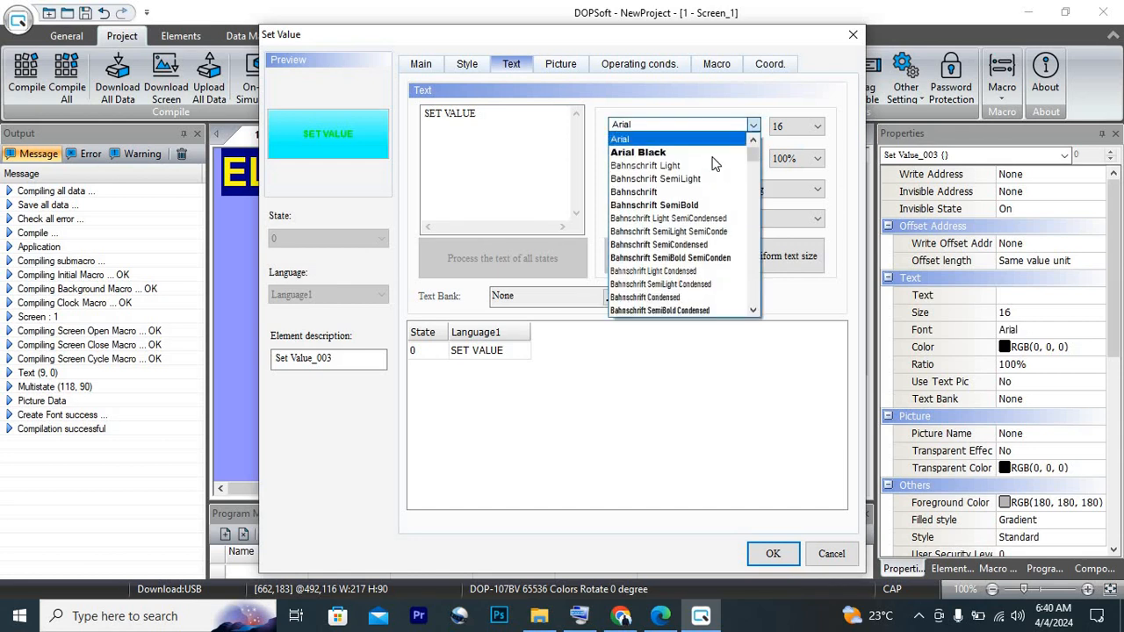
pyautogui.click(694, 153)
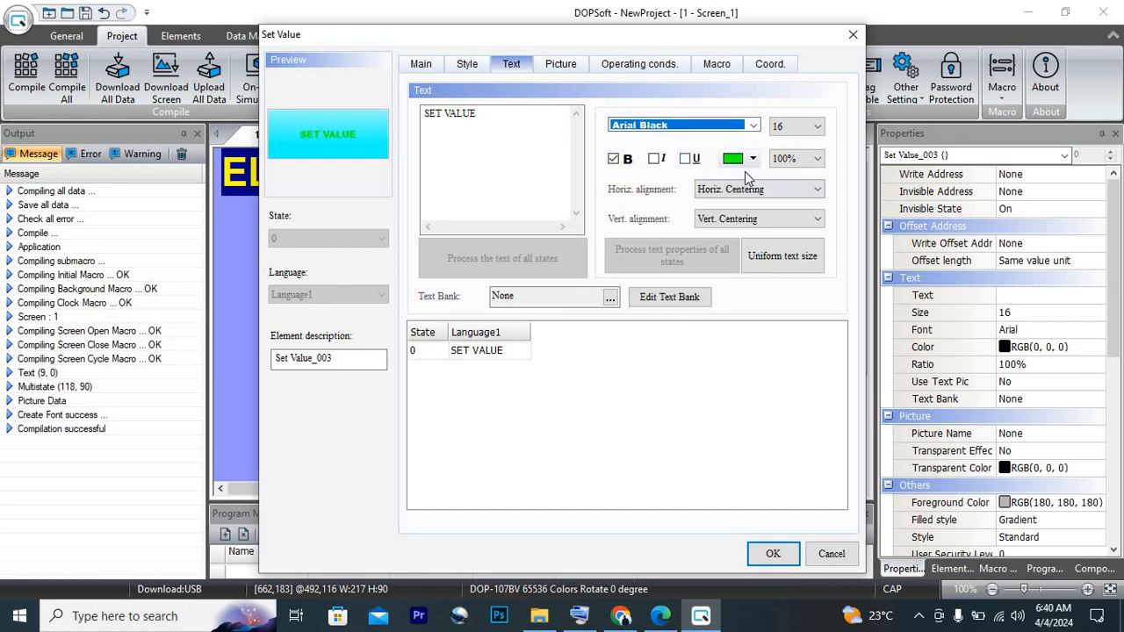
pyautogui.click(742, 159)
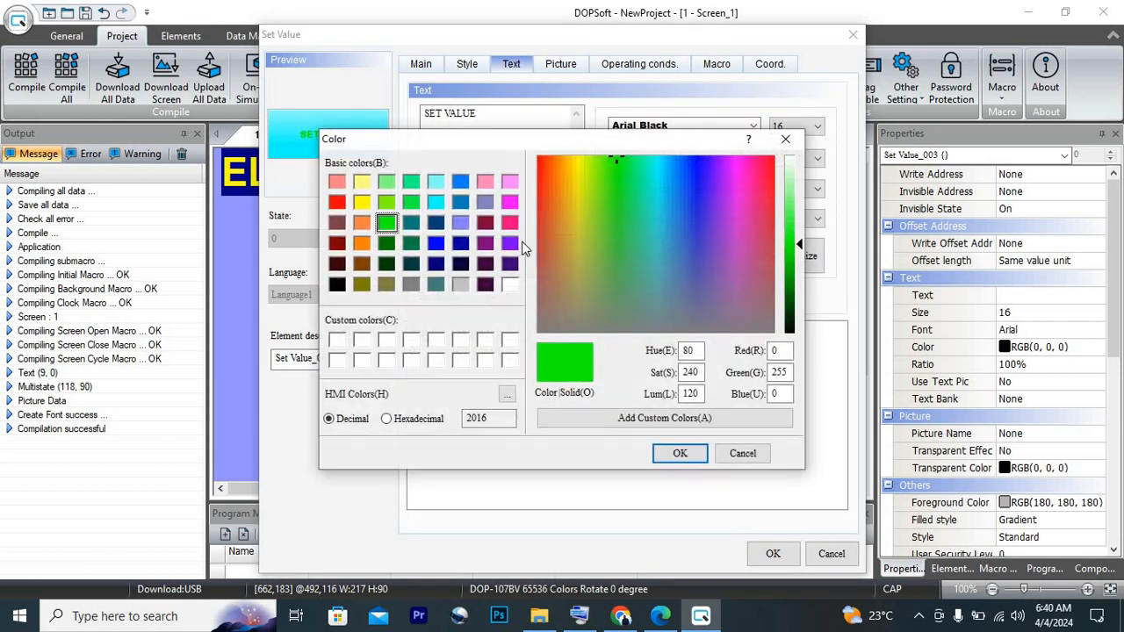
pyautogui.click(461, 262)
pyautogui.click(678, 453)
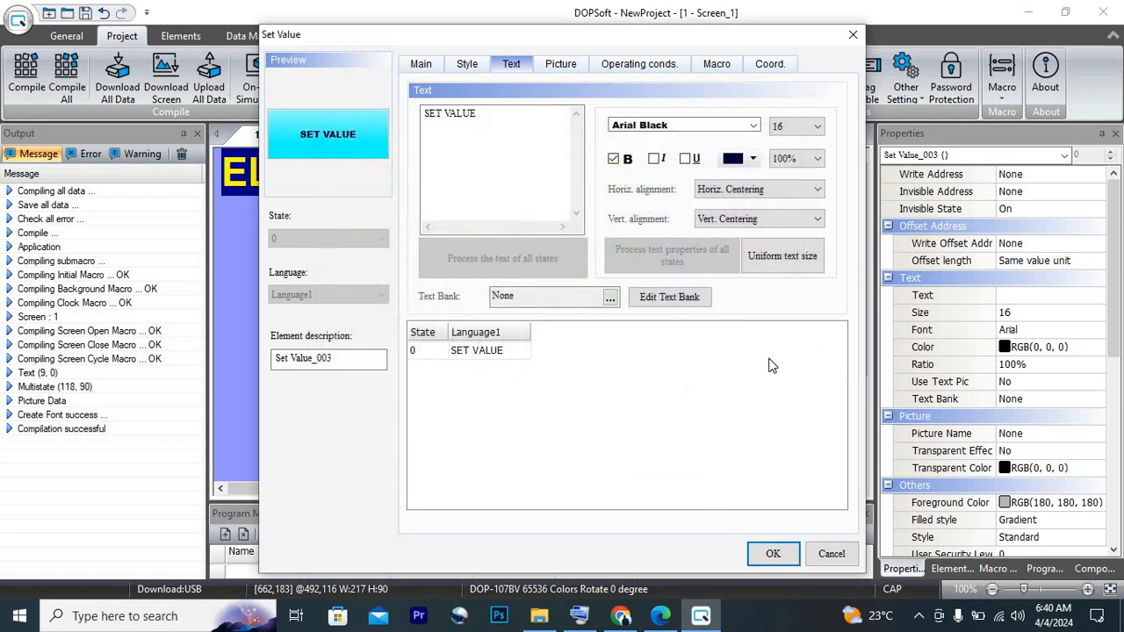
# Try text size 24, settle on size 36 for SET VALUE, and apply the button's settings
pyautogui.click(789, 131)
pyautogui.click(780, 243)
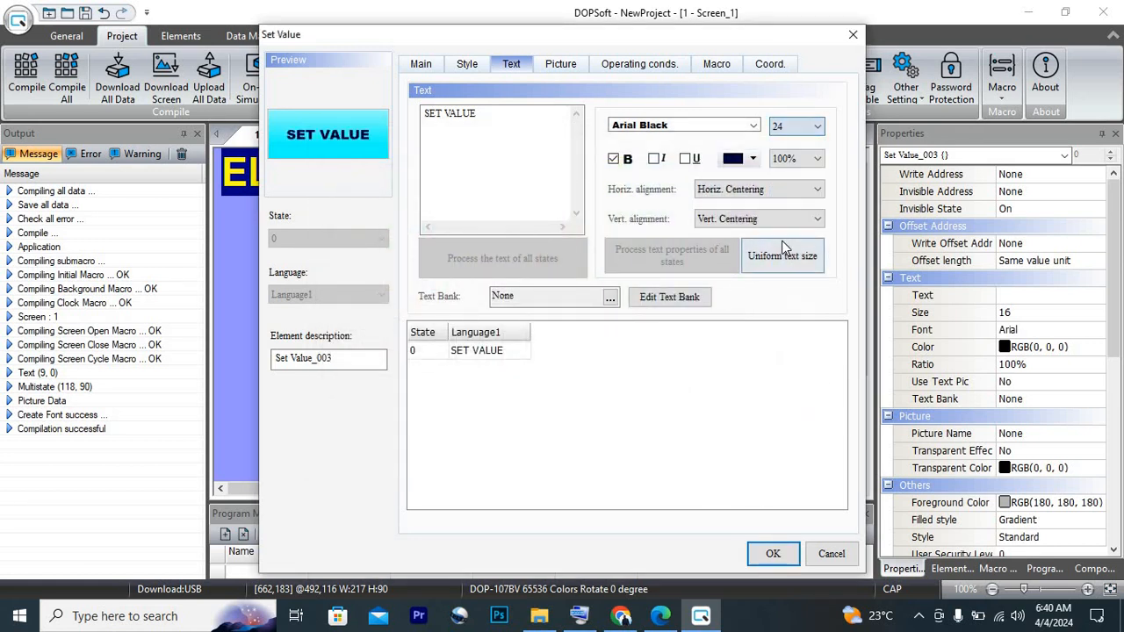
pyautogui.click(797, 127)
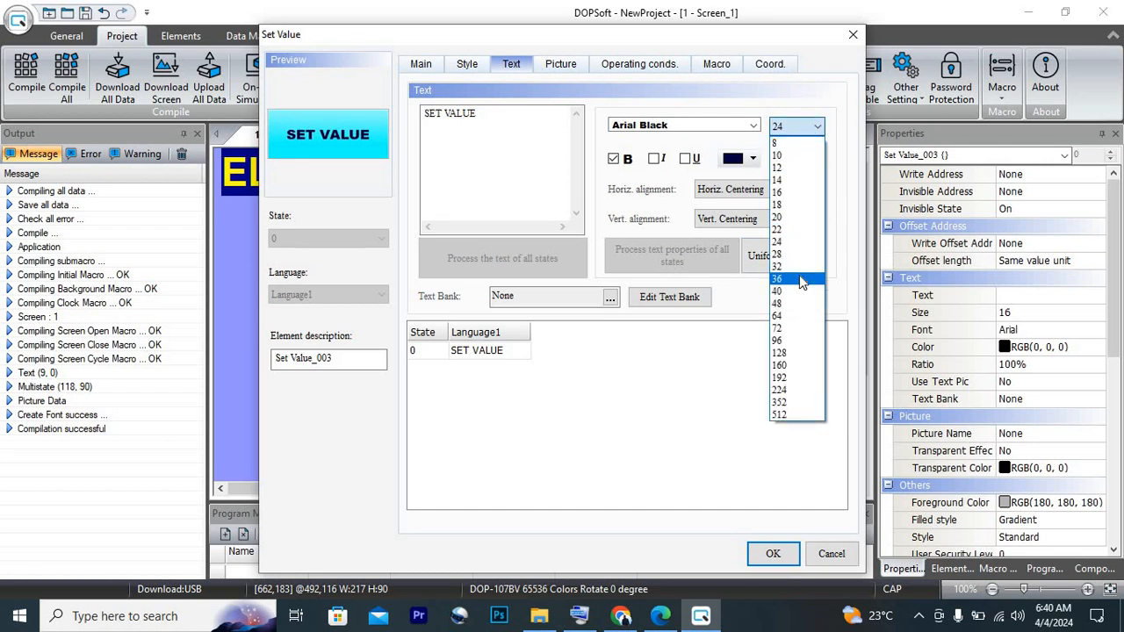
pyautogui.click(799, 277)
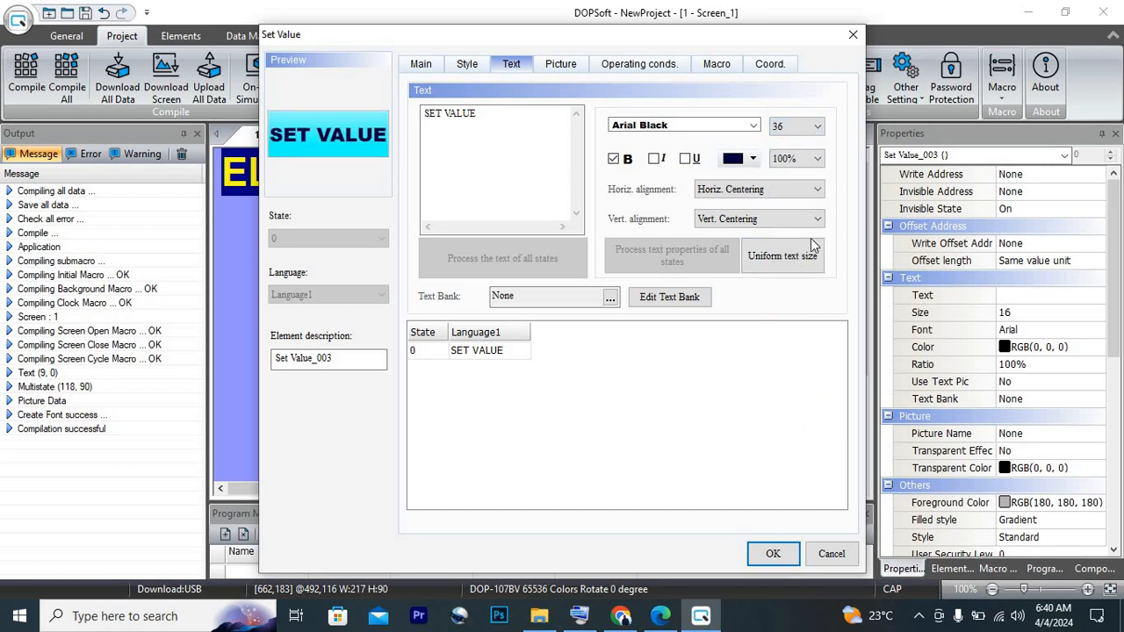
pyautogui.click(773, 554)
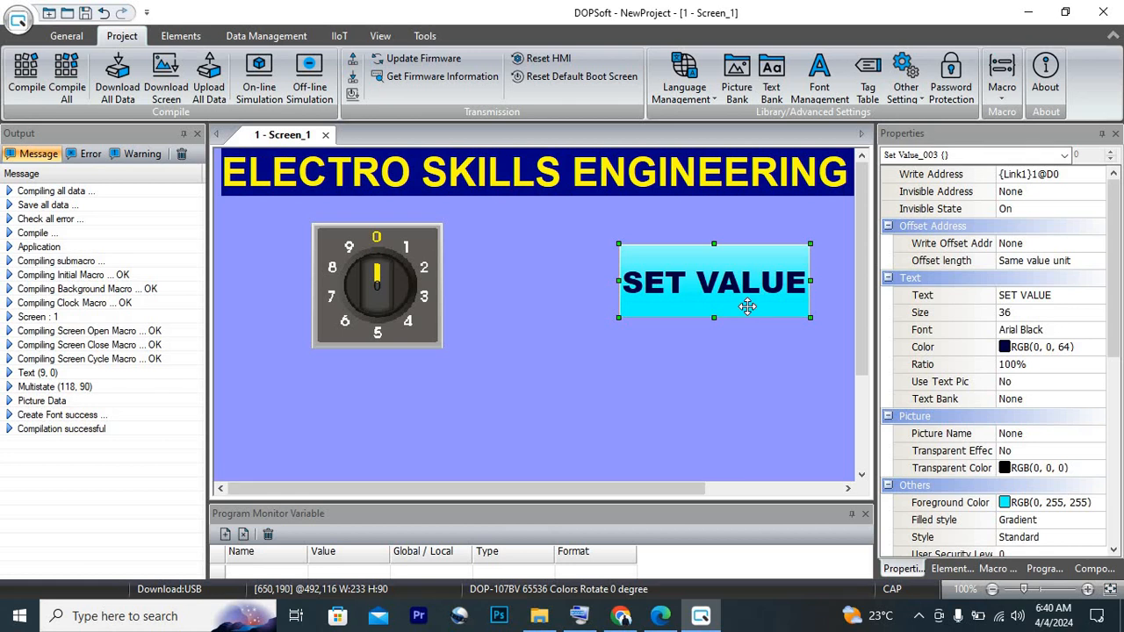
# Set the Set Value button's filled style to Fixed and apply it
pyautogui.doubleClick(747, 307)
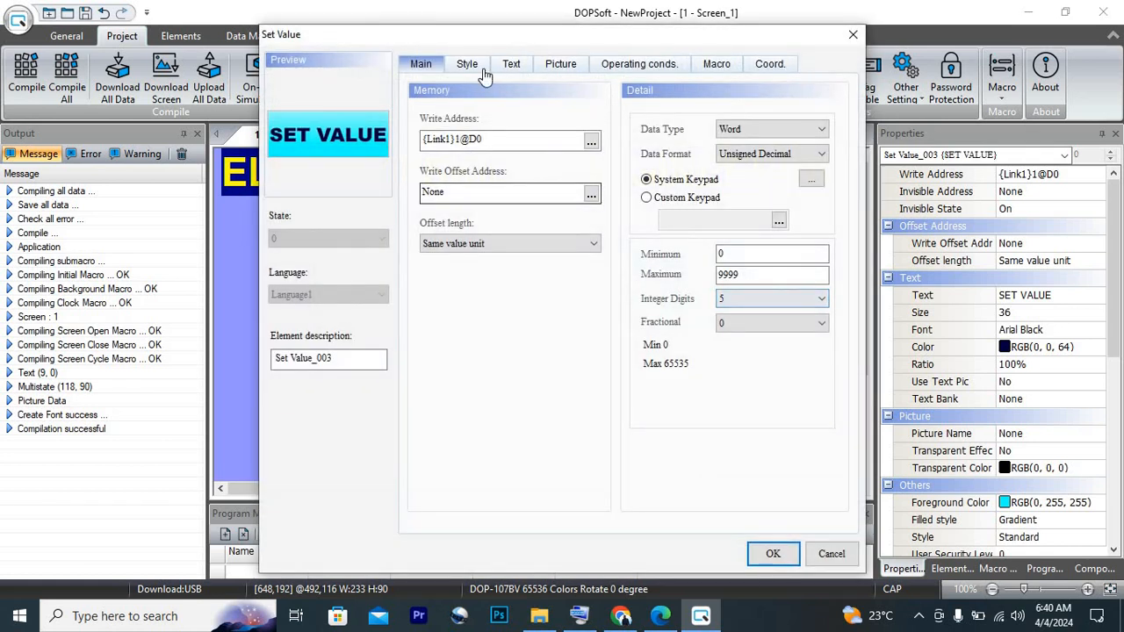
pyautogui.click(466, 64)
pyautogui.click(562, 189)
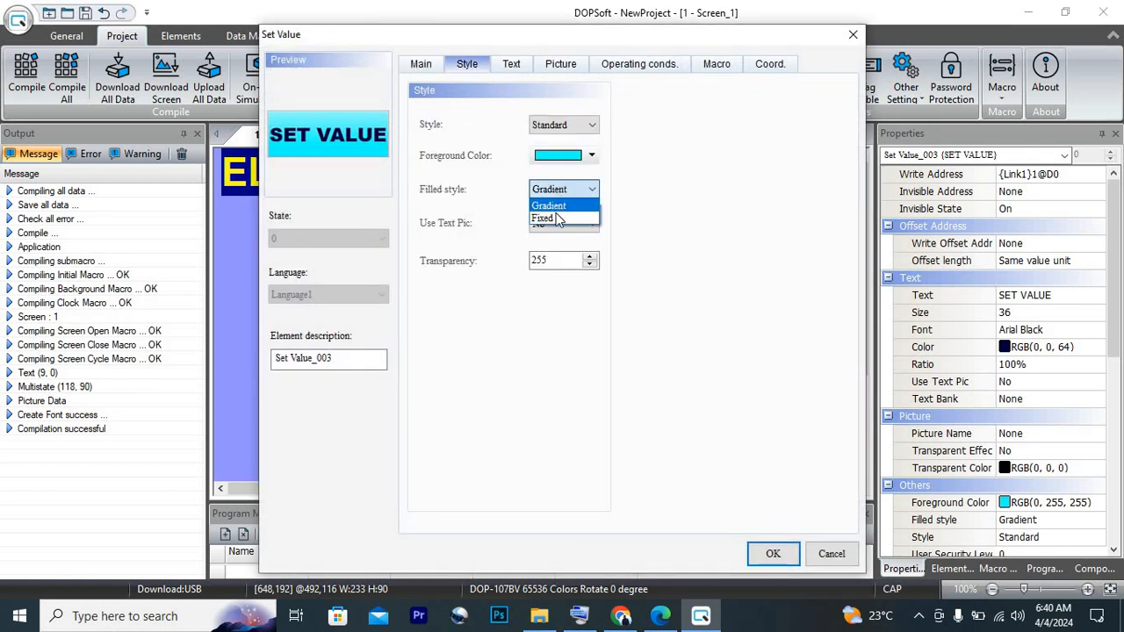
pyautogui.click(555, 220)
pyautogui.click(774, 553)
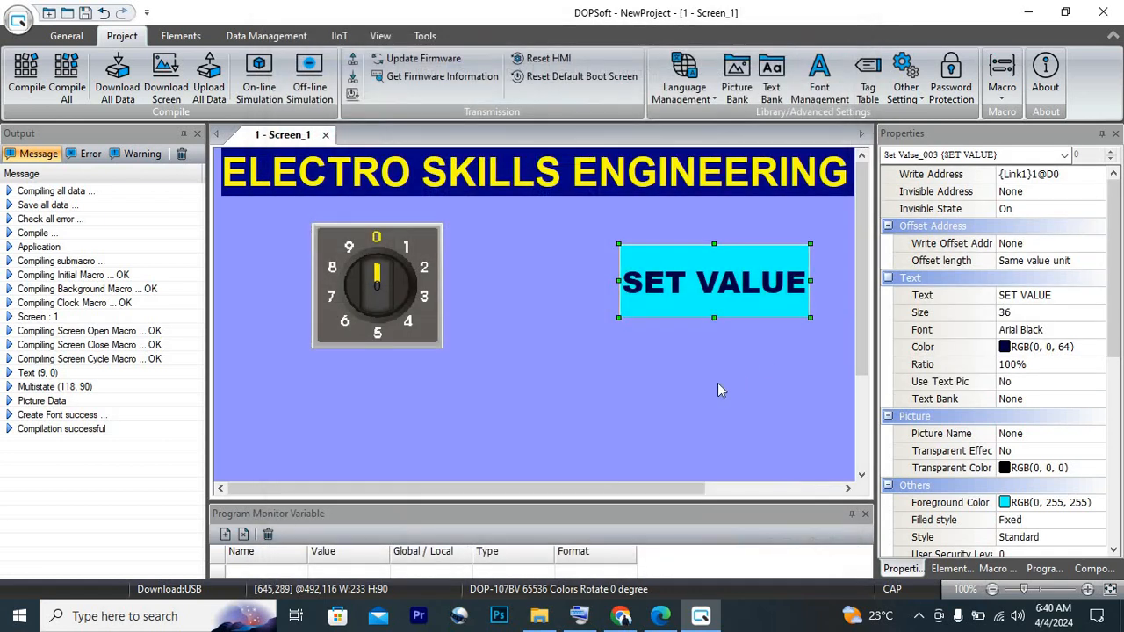
pyautogui.click(688, 388)
# Try the Raised style on the Set Value button, and settle on the Round style
pyautogui.doubleClick(708, 280)
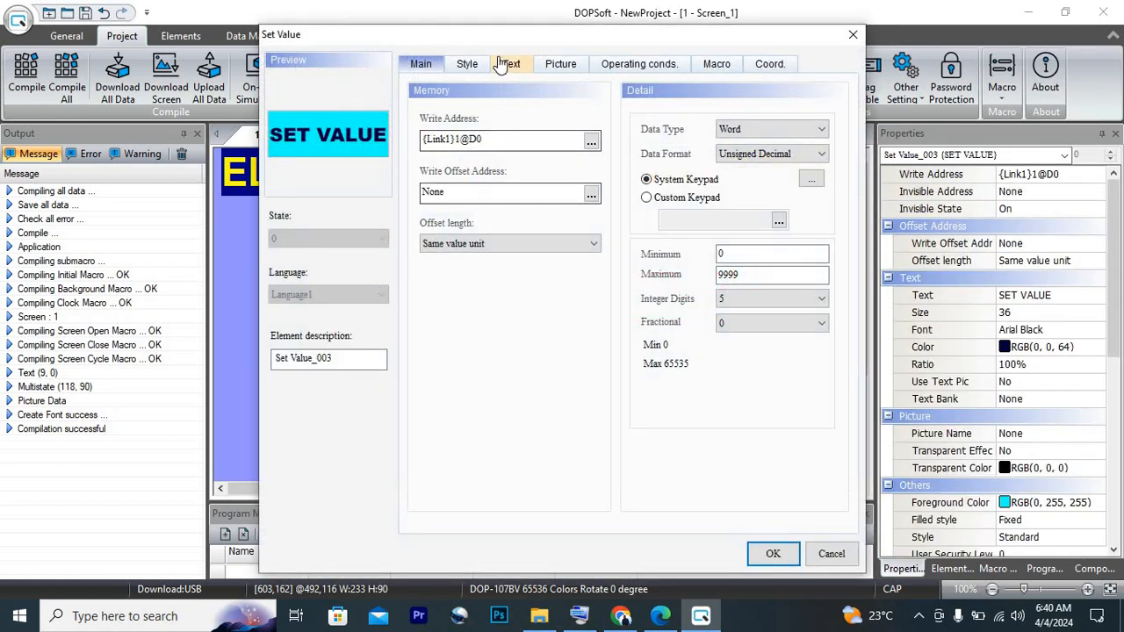
pyautogui.click(473, 66)
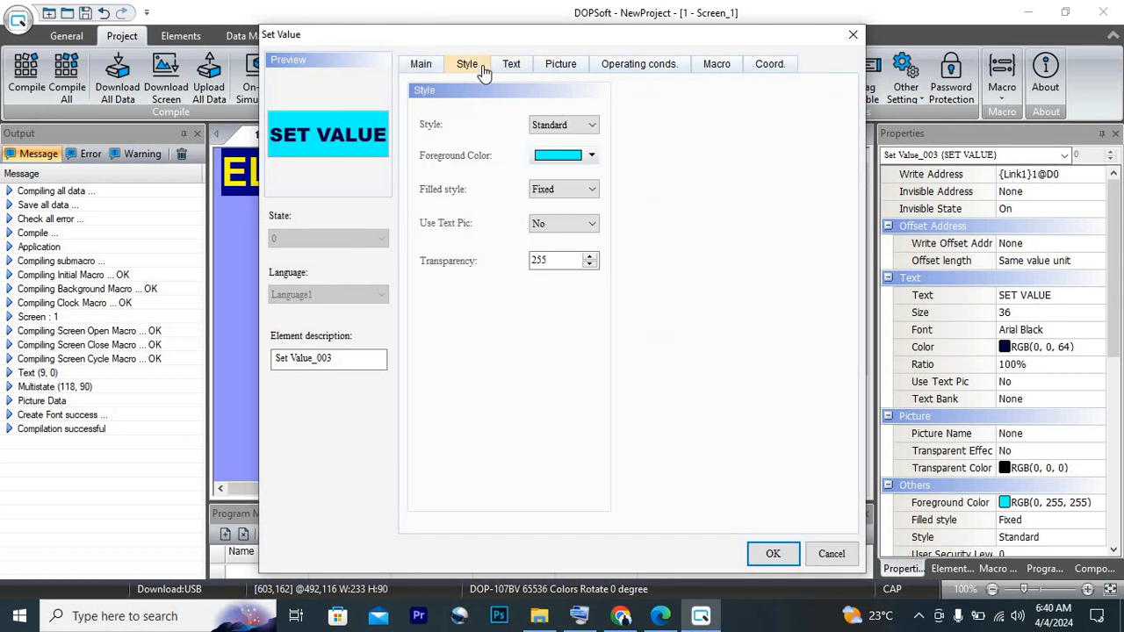
pyautogui.click(566, 124)
pyautogui.click(566, 154)
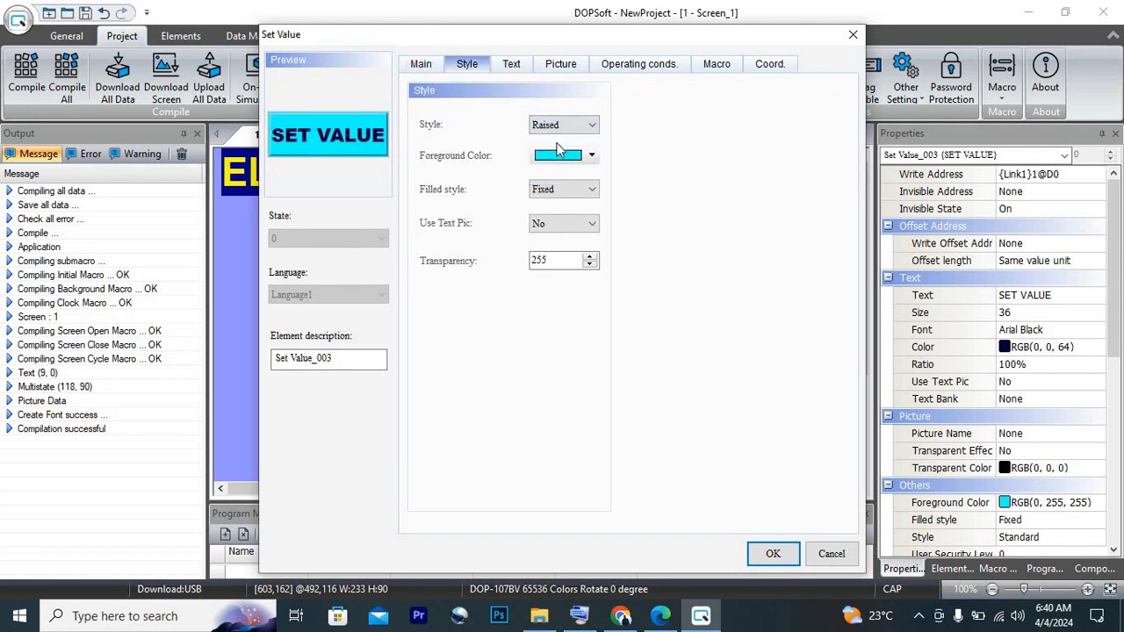
pyautogui.click(577, 125)
pyautogui.click(580, 167)
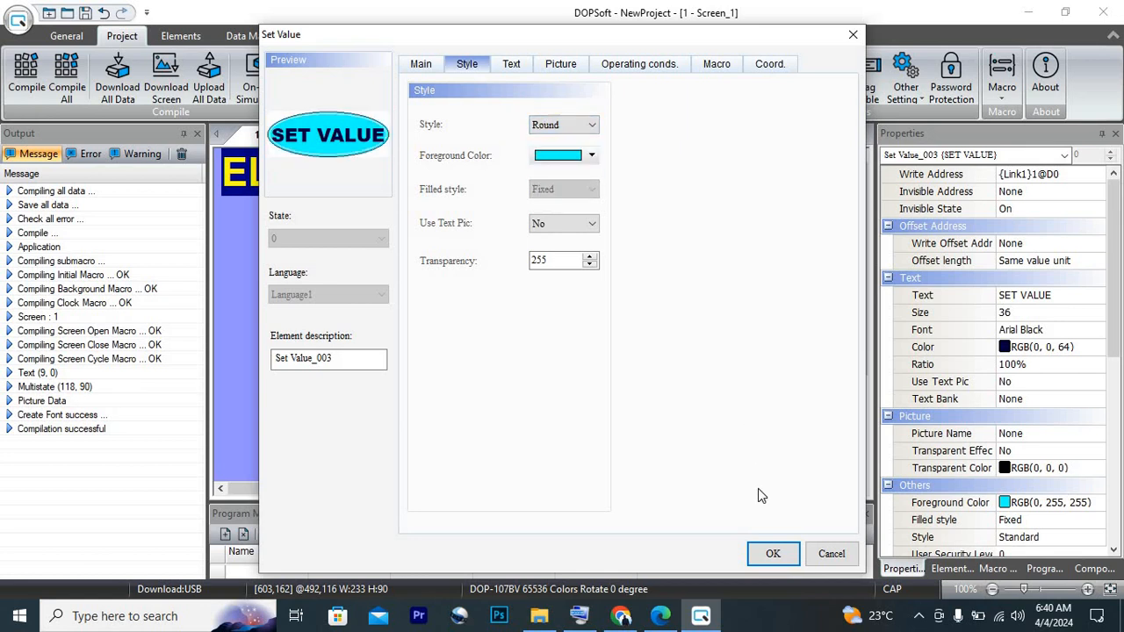
pyautogui.click(774, 553)
pyautogui.click(601, 325)
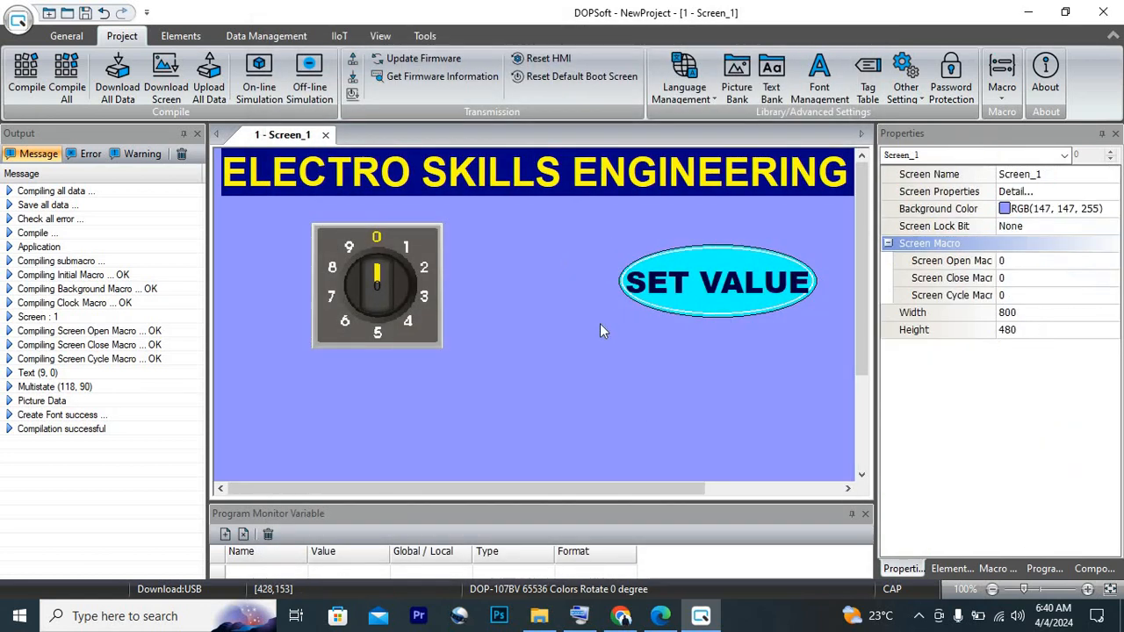
# Set the SET VALUE button's text size to 32 and apply the change
pyautogui.click(664, 295)
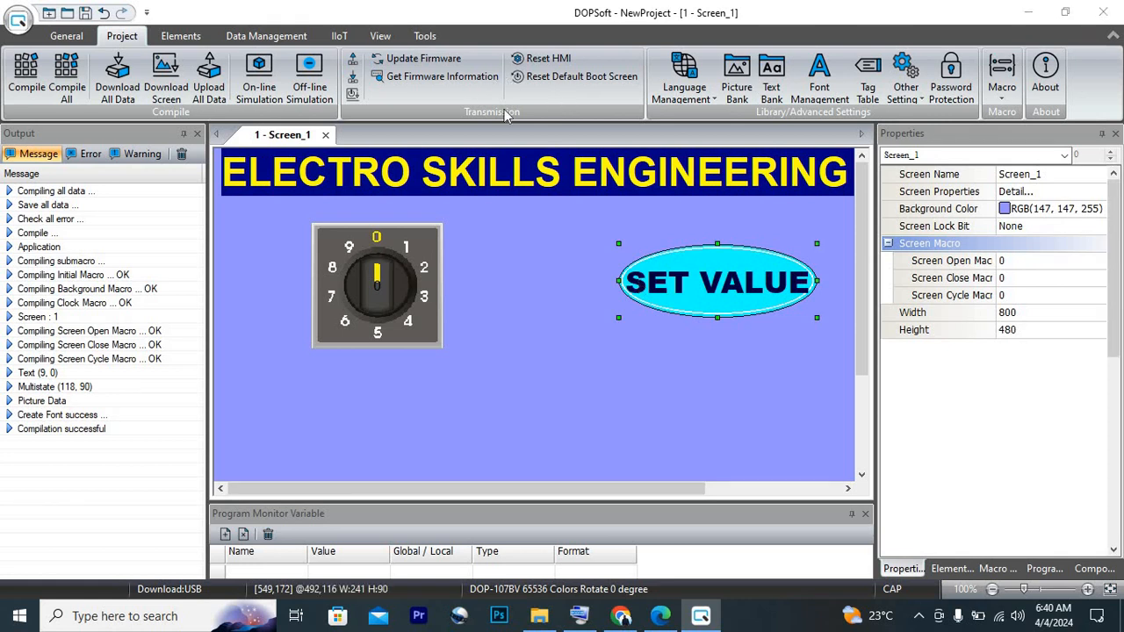
pyautogui.doubleClick(671, 295)
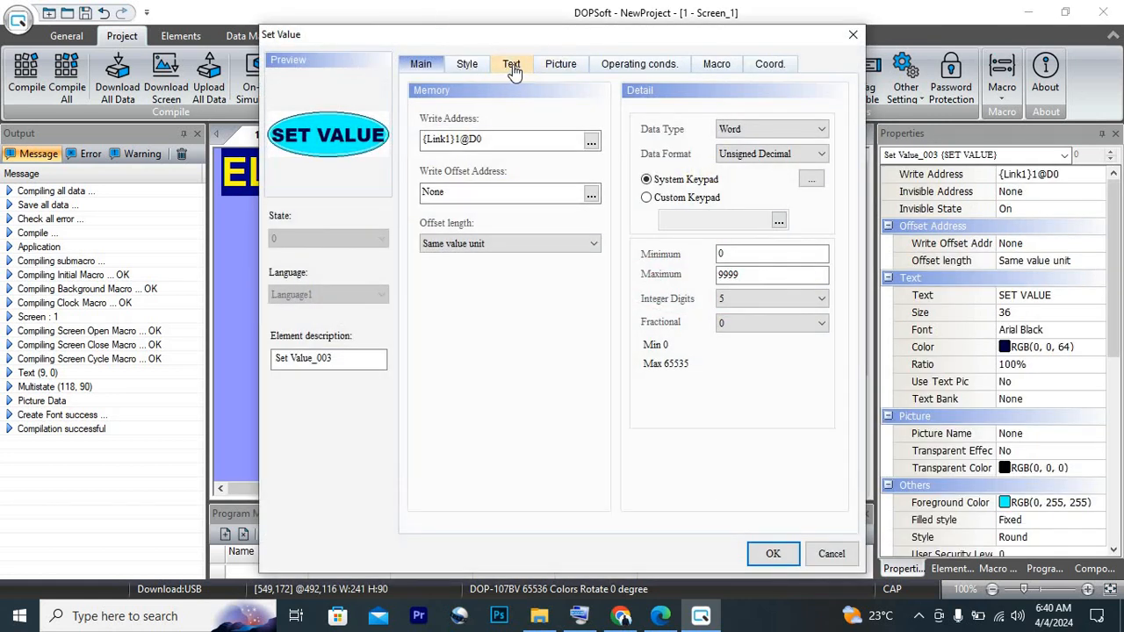
pyautogui.click(468, 66)
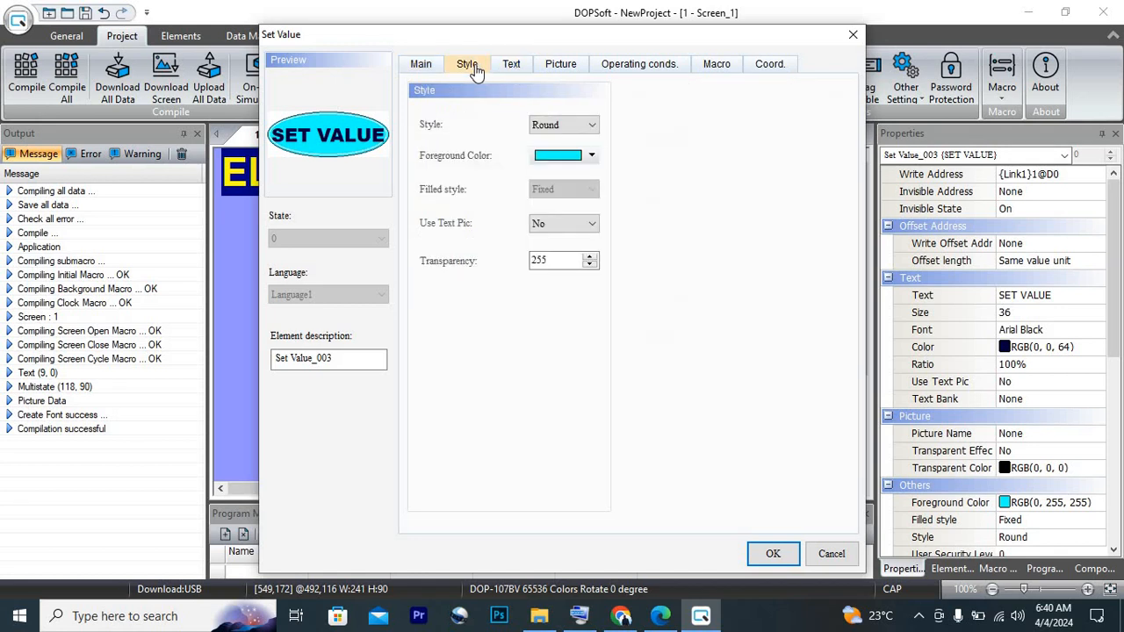
pyautogui.click(512, 66)
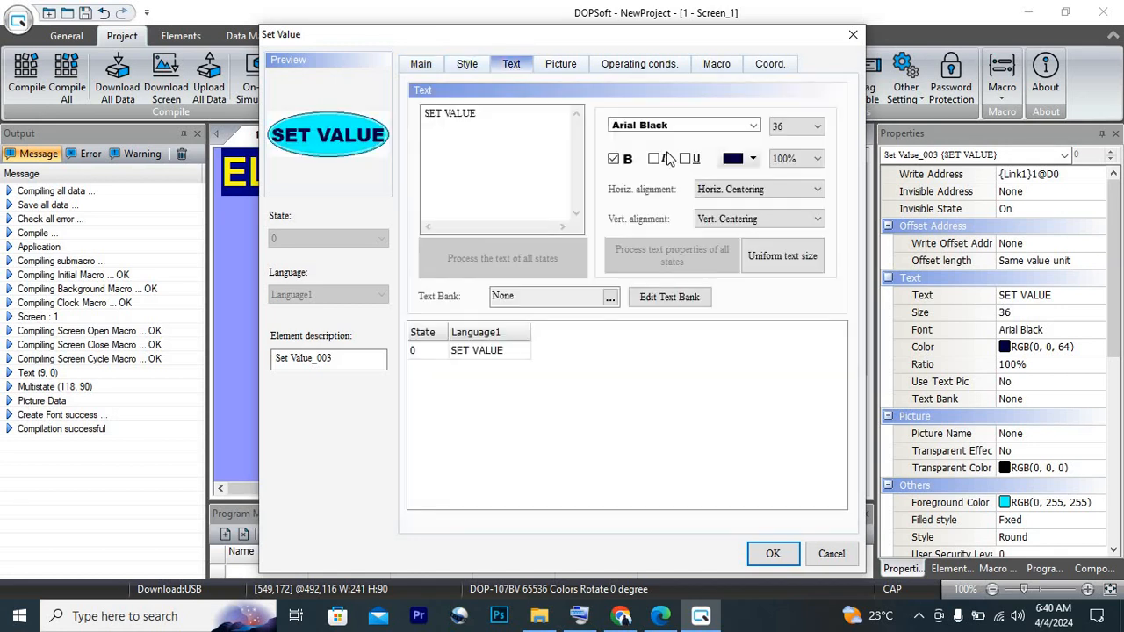
pyautogui.click(797, 127)
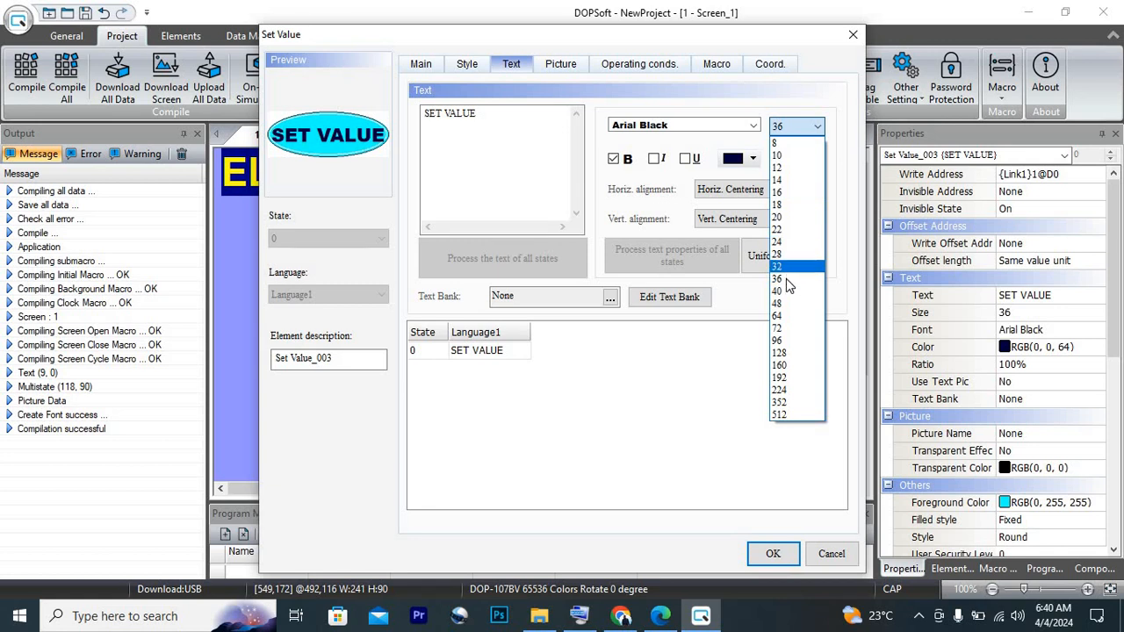
pyautogui.click(778, 267)
pyautogui.click(773, 553)
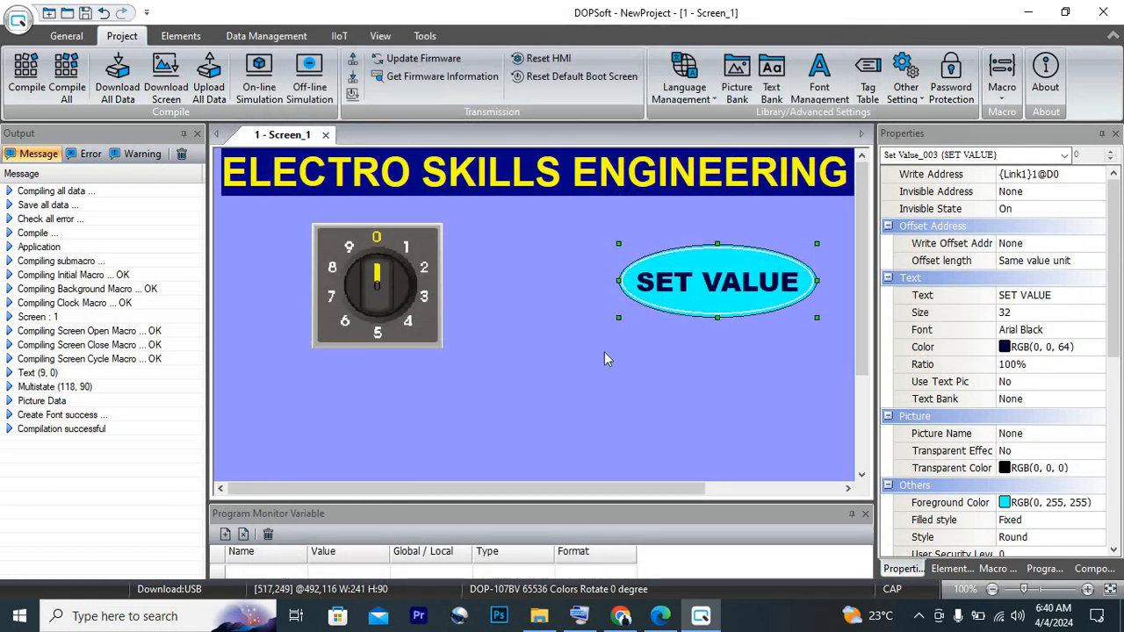
# Start the off-line simulation and turn the selector switch to position 2
pyautogui.click(318, 79)
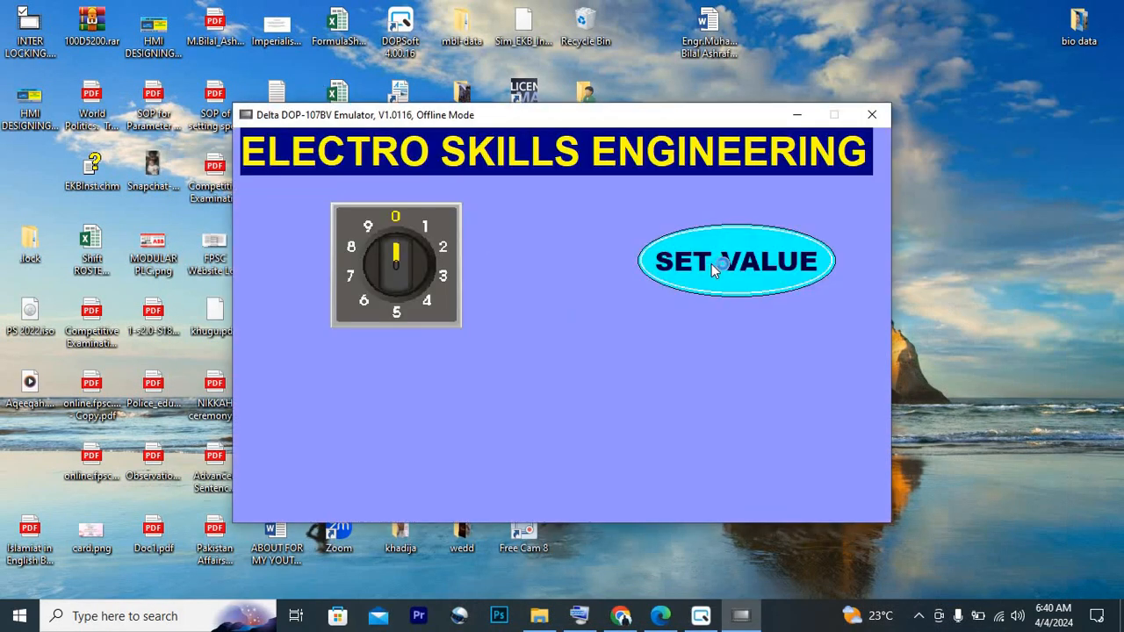
pyautogui.click(378, 252)
pyautogui.click(419, 255)
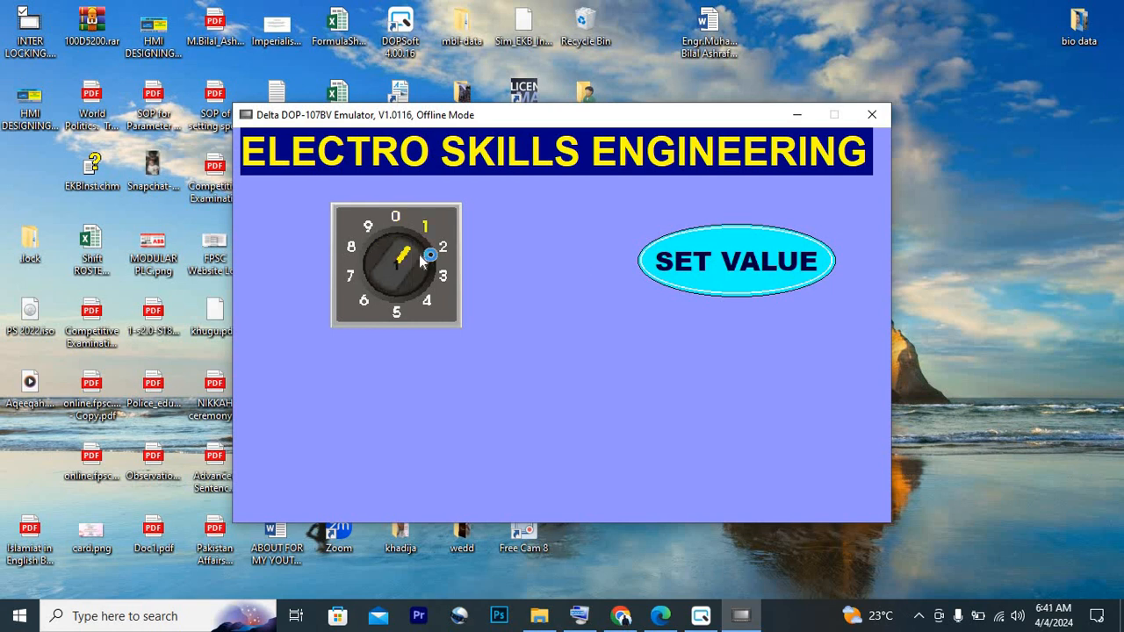
pyautogui.click(419, 254)
# Open the SET VALUE button's numeric keypad, move it clear of the selector switch, and enter the value 5
pyautogui.click(729, 287)
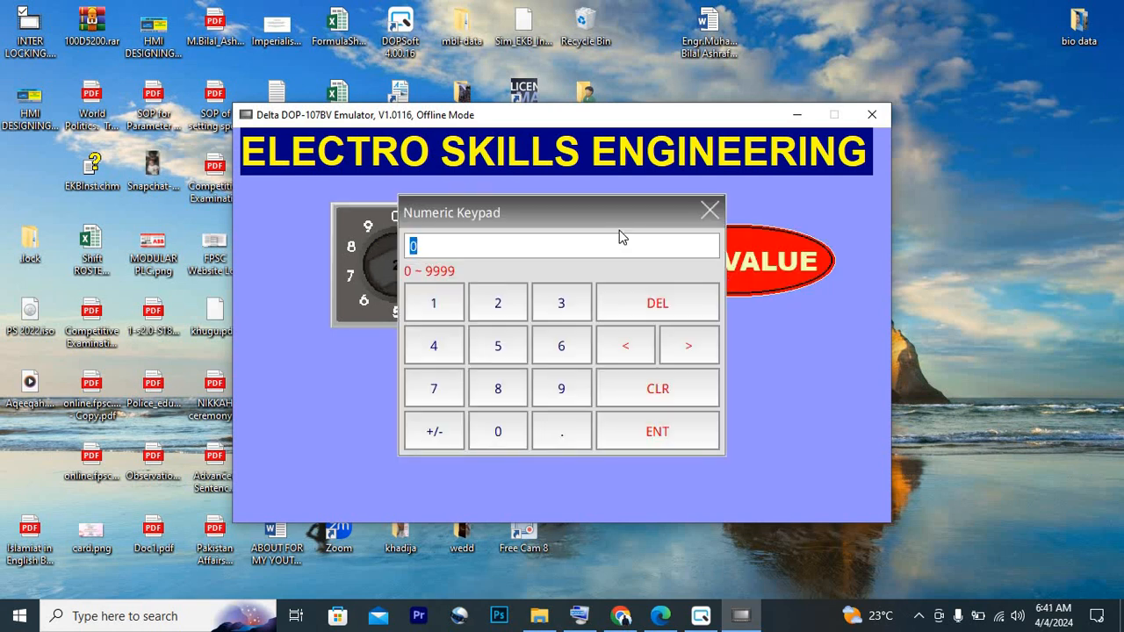
pyautogui.moveTo(594, 210); pyautogui.dragTo(754, 324)
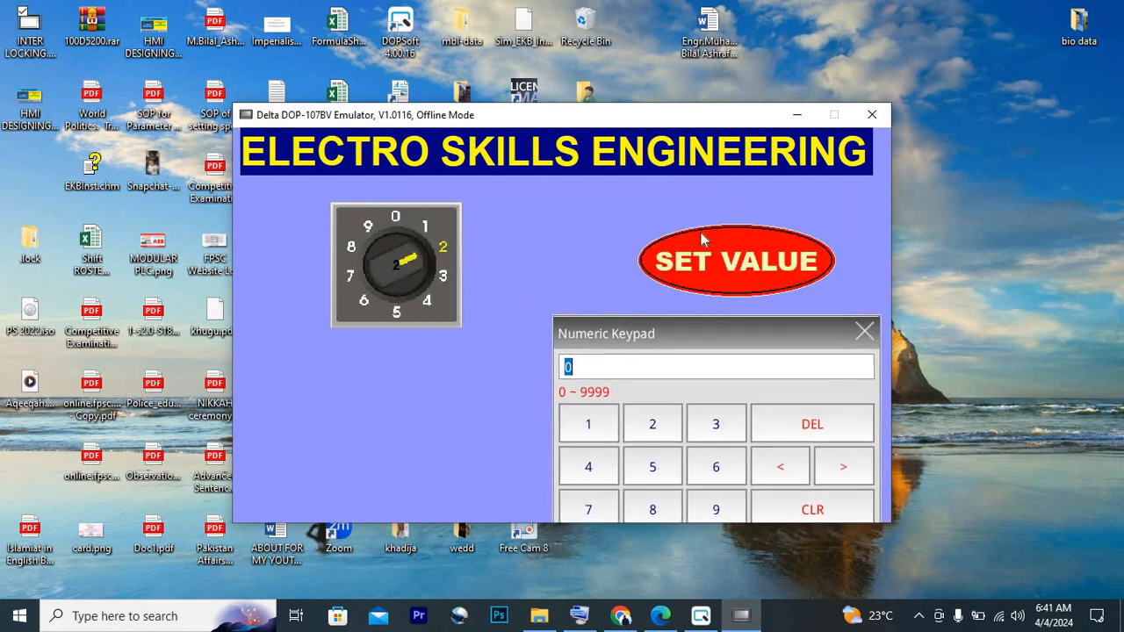
pyautogui.moveTo(728, 331); pyautogui.dragTo(703, 302)
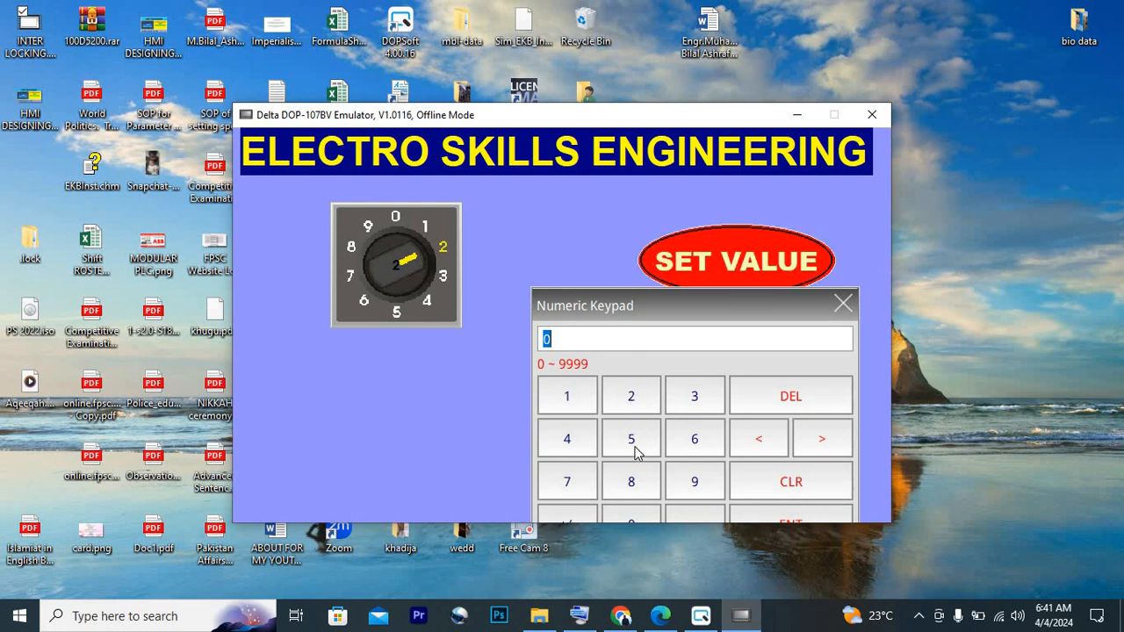
pyautogui.click(633, 442)
pyautogui.moveTo(712, 302); pyautogui.dragTo(676, 296)
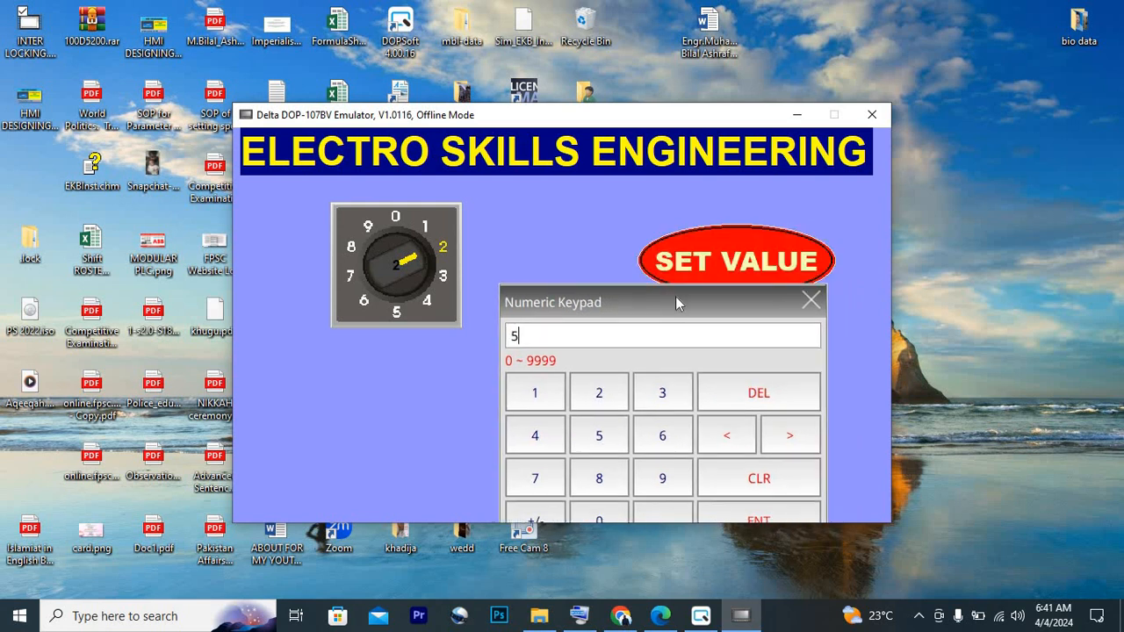
pyautogui.click(768, 515)
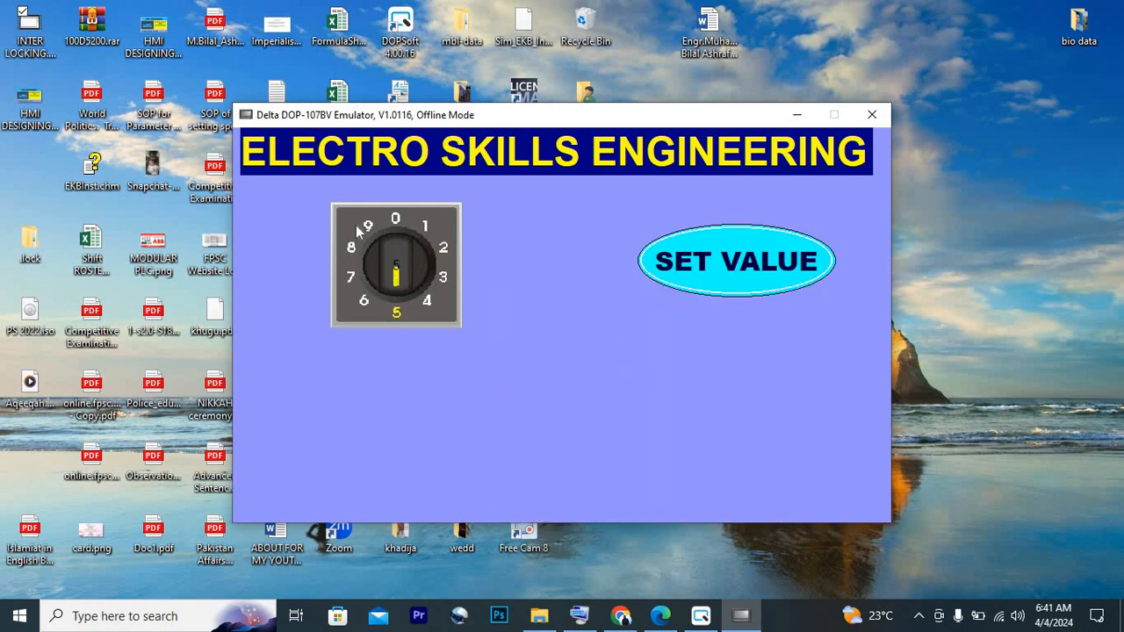
# Enter 10 through the SET VALUE button to test a value beyond the selector's ten states
pyautogui.click(736, 287)
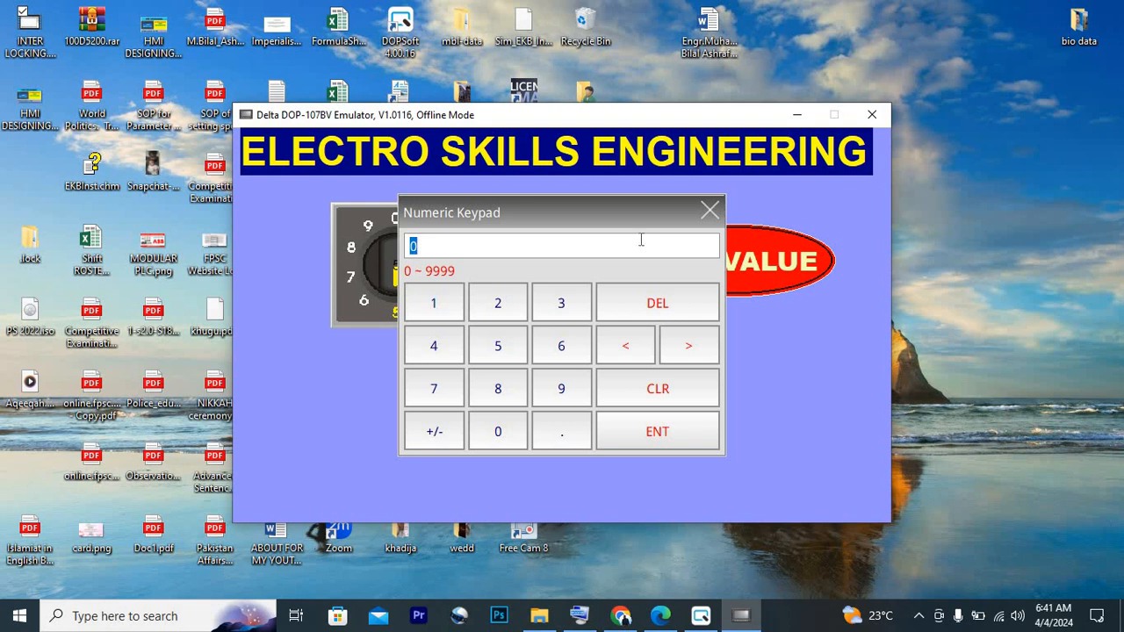
pyautogui.click(434, 315)
pyautogui.click(488, 434)
pyautogui.click(665, 432)
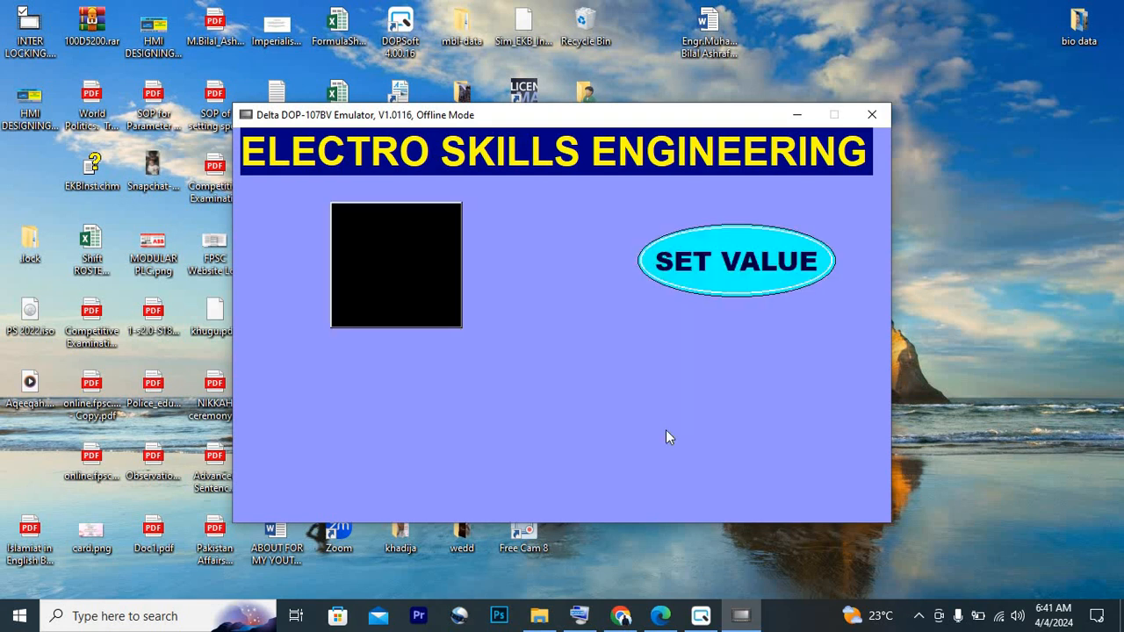
# Test the selector's last and first positions by entering 9 and 0 through the SET VALUE button
pyautogui.click(728, 287)
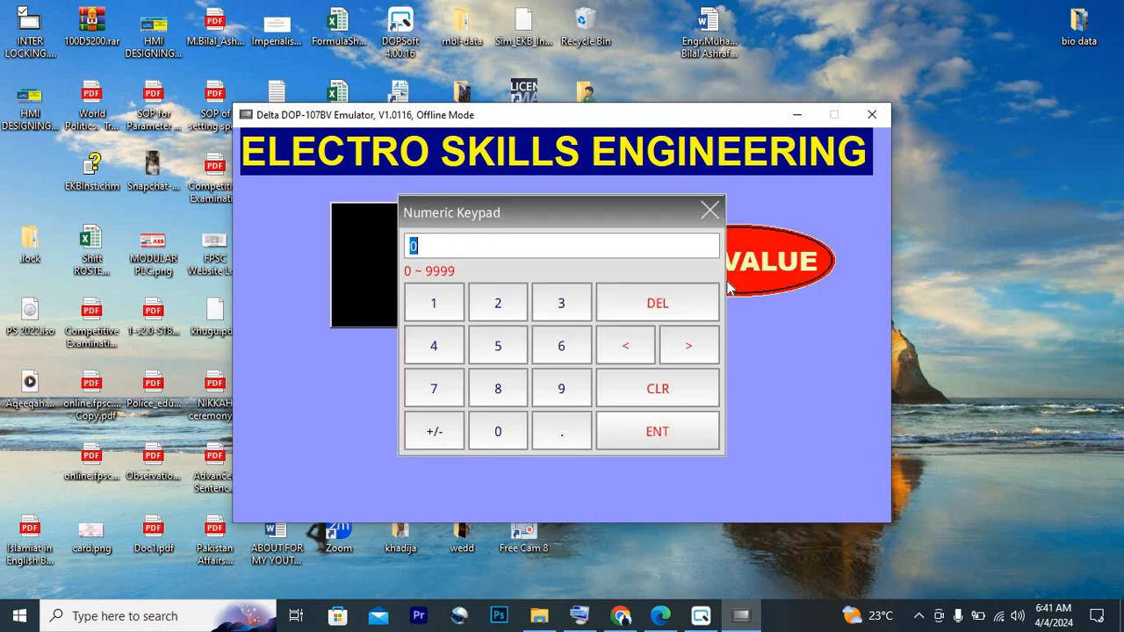
pyautogui.click(563, 397)
pyautogui.click(682, 436)
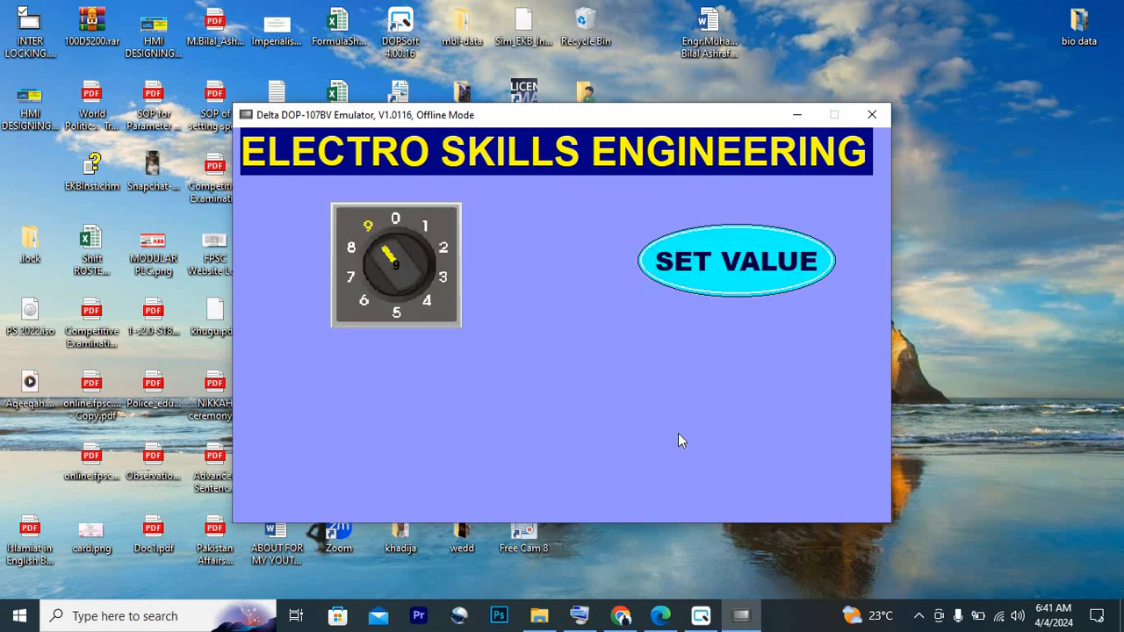
pyautogui.click(710, 272)
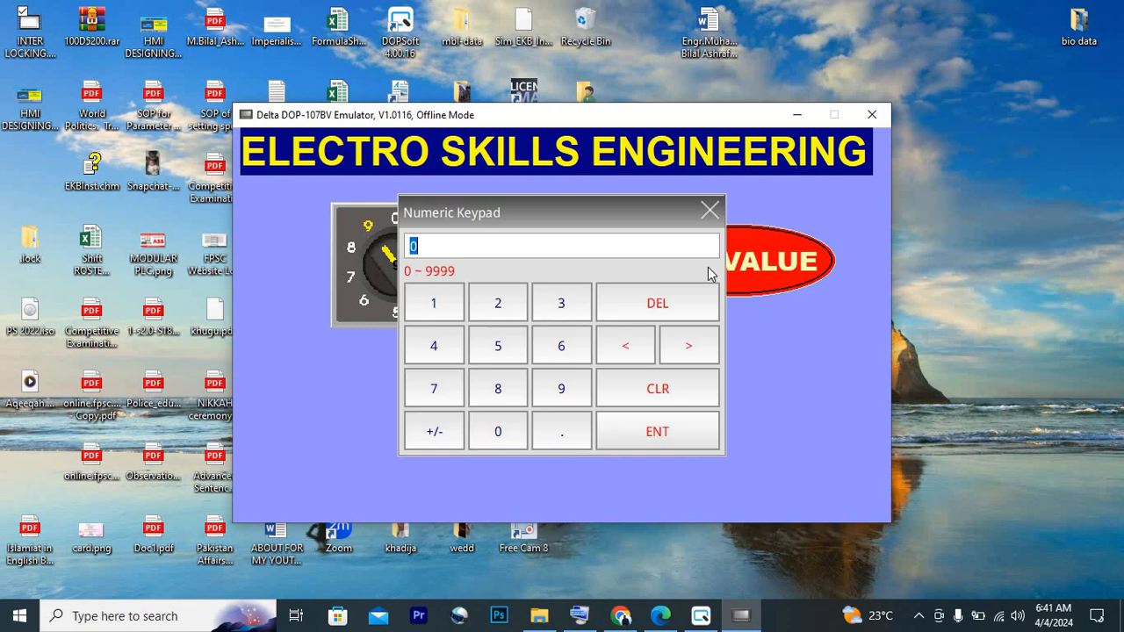
pyautogui.click(501, 436)
pyautogui.click(646, 436)
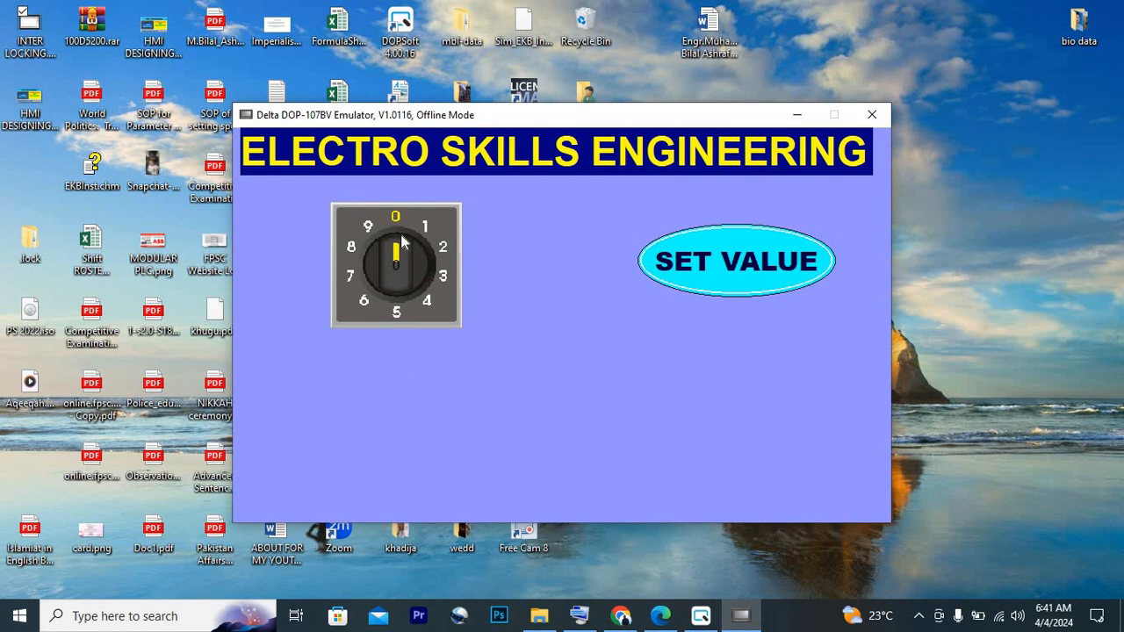
# Enter 9 and 7 in turn through the SET VALUE button, and close the off-line emulator
pyautogui.click(721, 259)
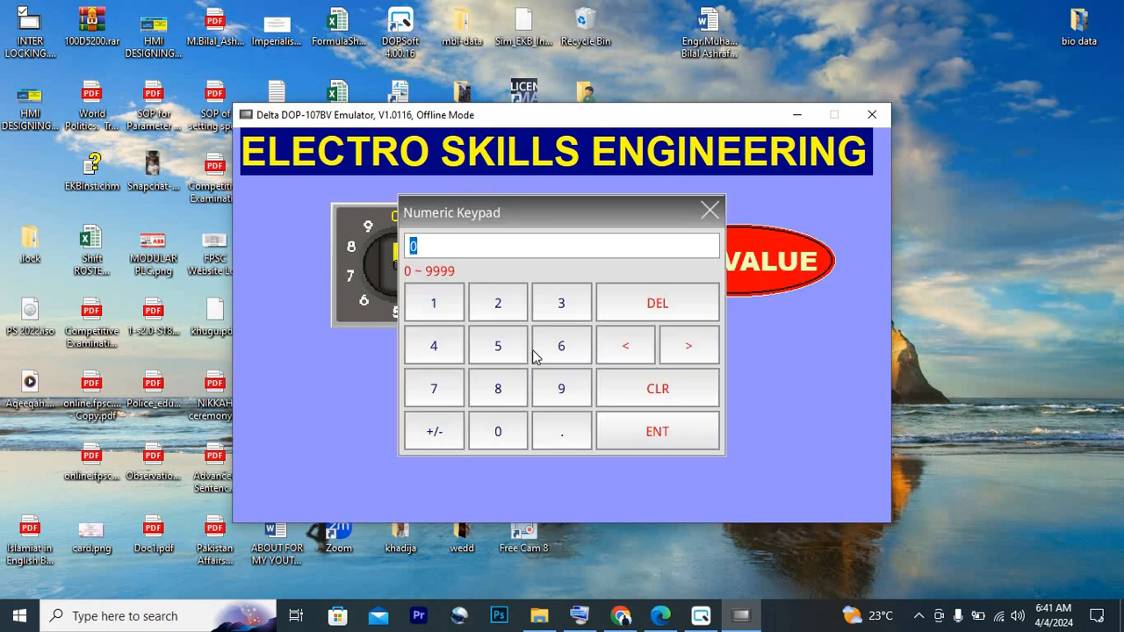
pyautogui.click(564, 394)
pyautogui.click(688, 434)
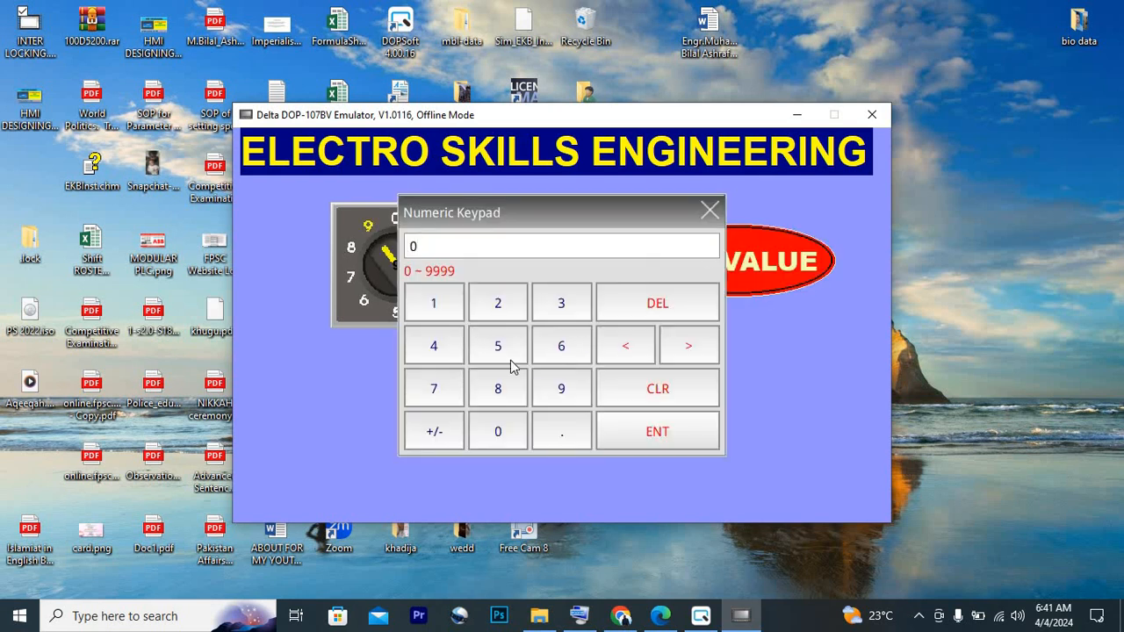
pyautogui.click(442, 394)
pyautogui.click(642, 317)
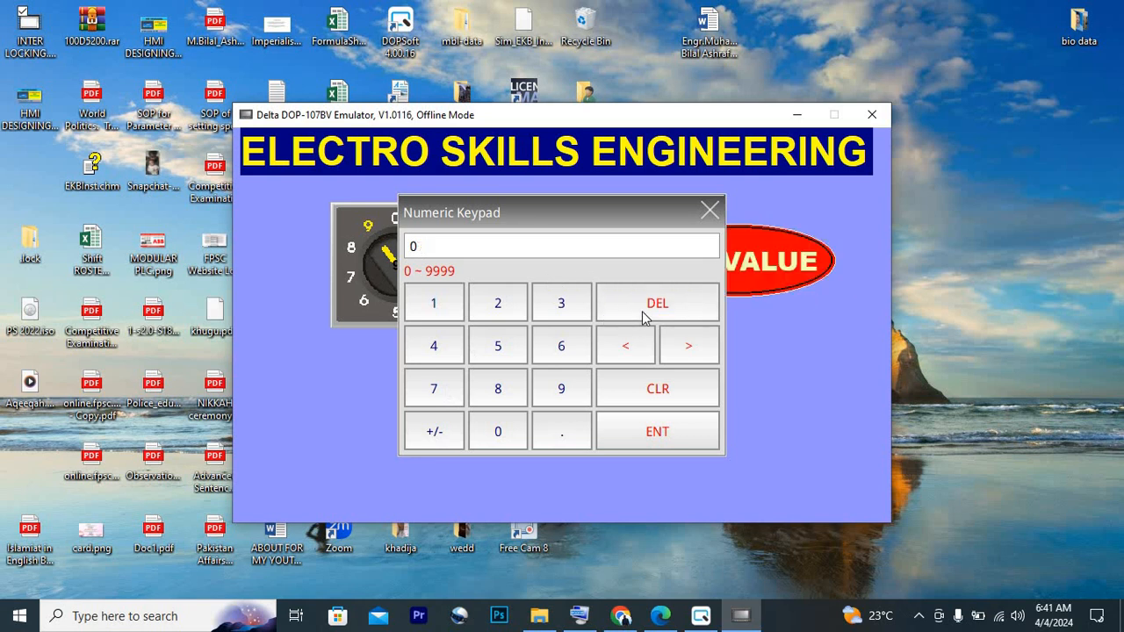
pyautogui.click(439, 394)
pyautogui.click(658, 442)
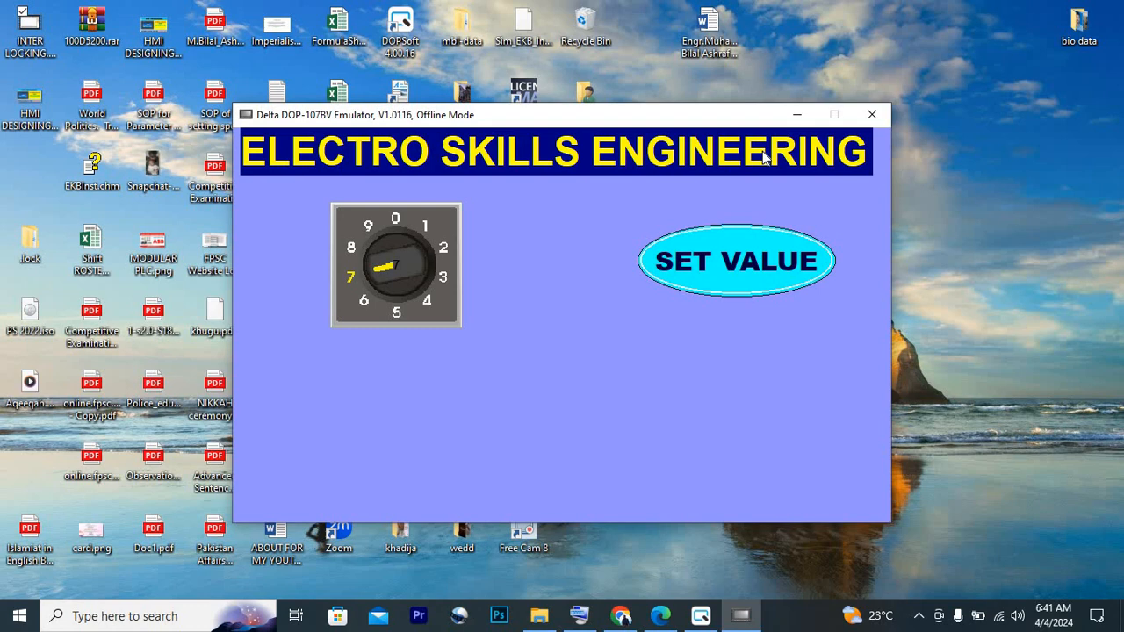
pyautogui.click(872, 115)
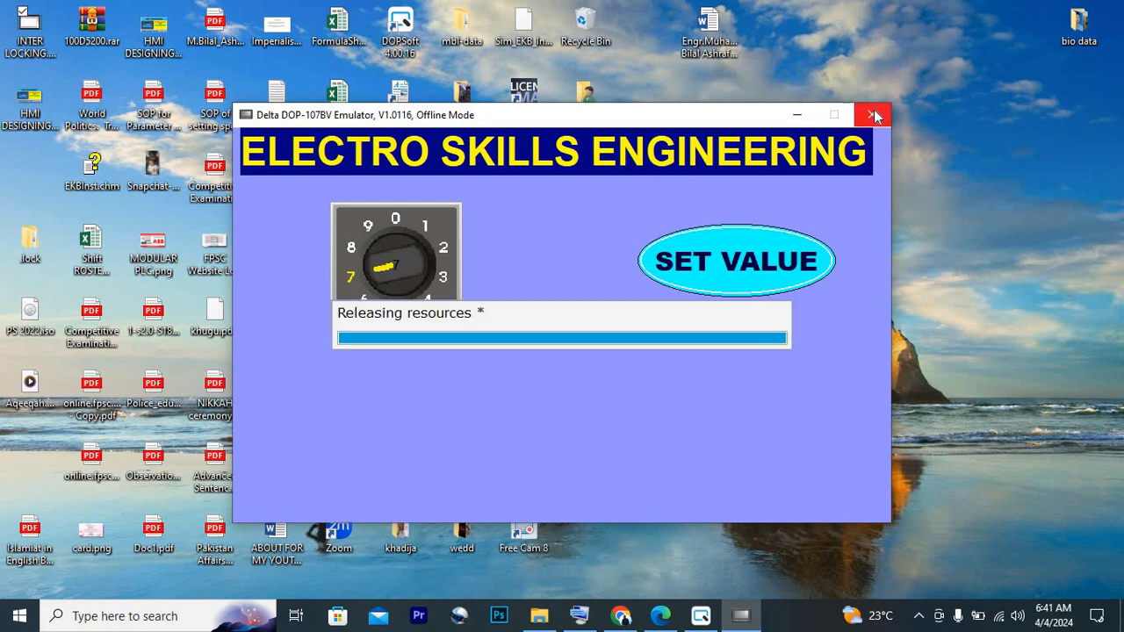